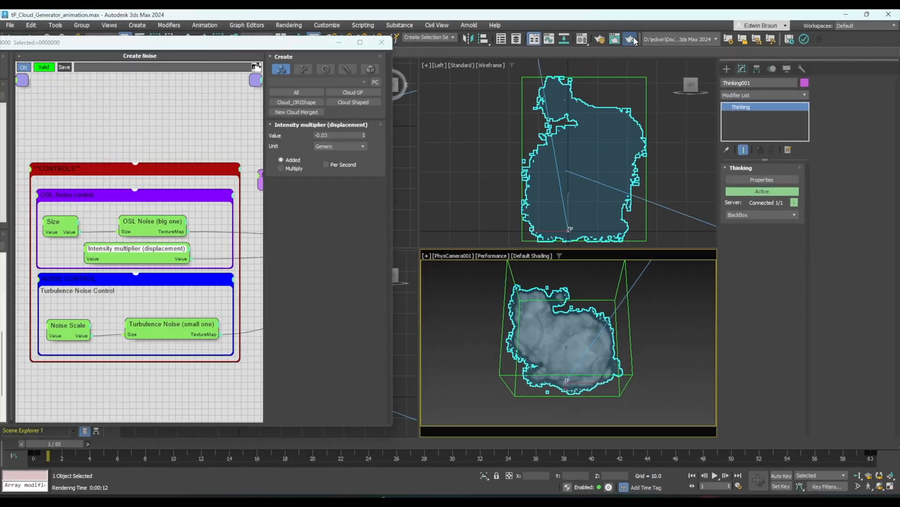
Render the cloud scene through the physical camera.
click(633, 40)
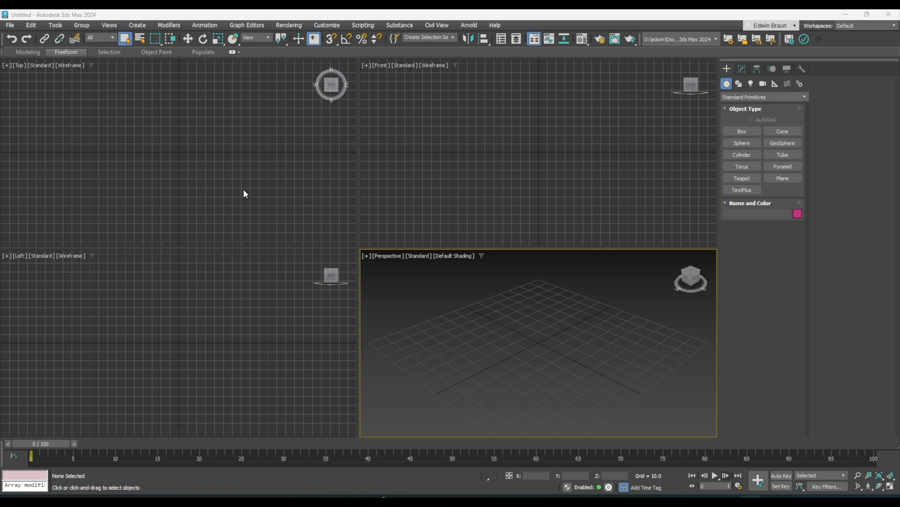
Show the Scene Explorer and place a Thinking particle system object near the grid centre in the perspective viewport.
click(501, 39)
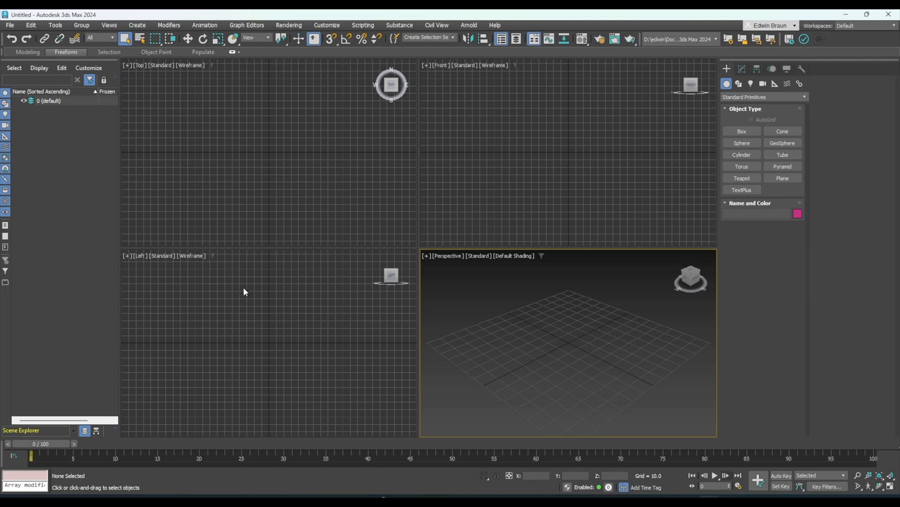
click(739, 98)
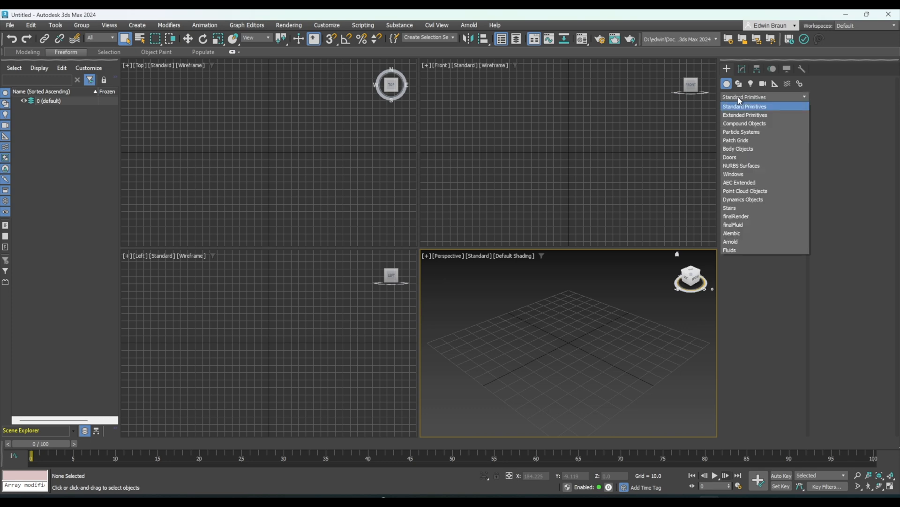
click(757, 131)
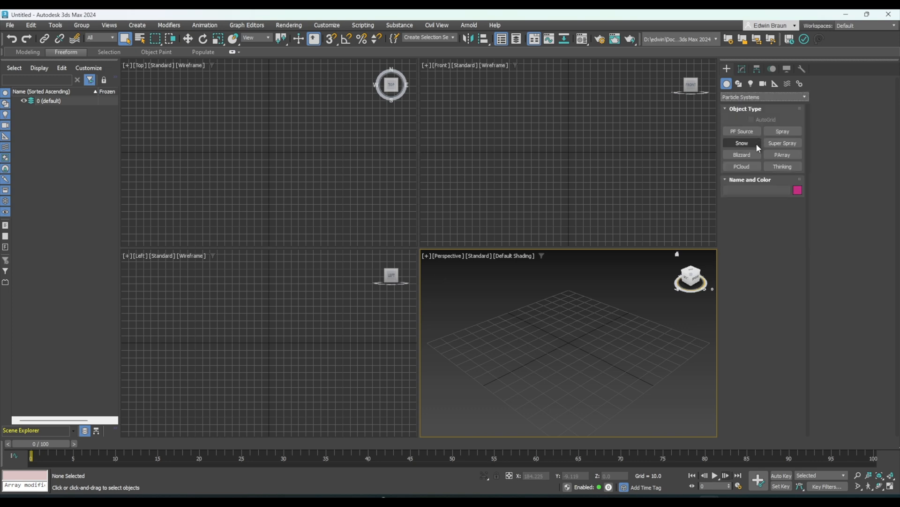
click(786, 166)
click(566, 358)
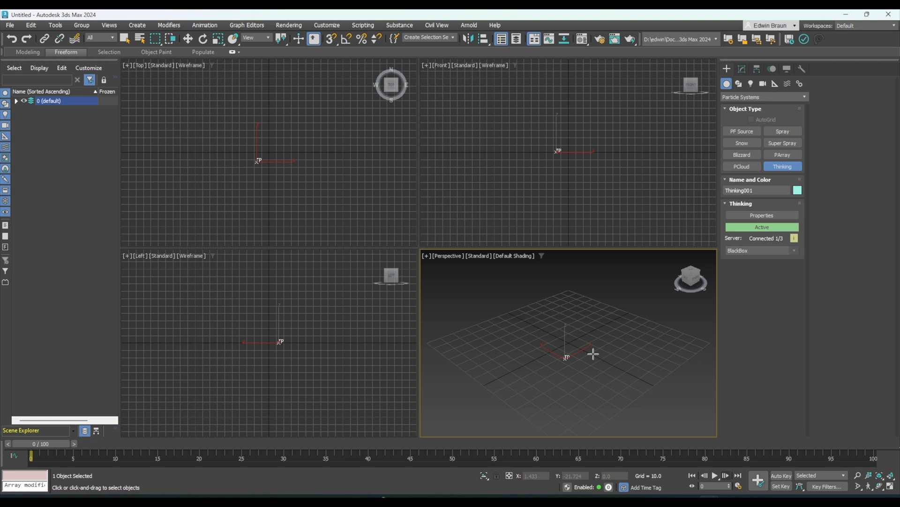
Open the properties window of the Thinking object and move it aside to uncover the modifier settings.
click(742, 69)
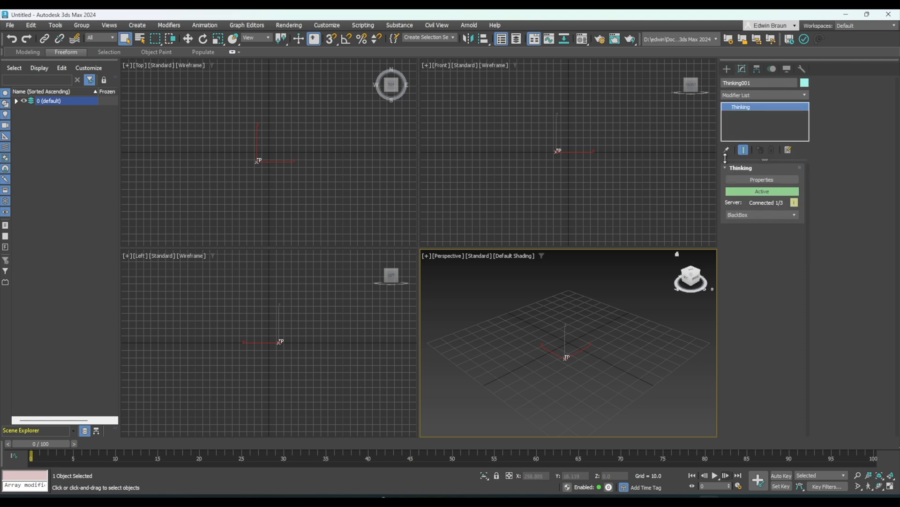
click(775, 182)
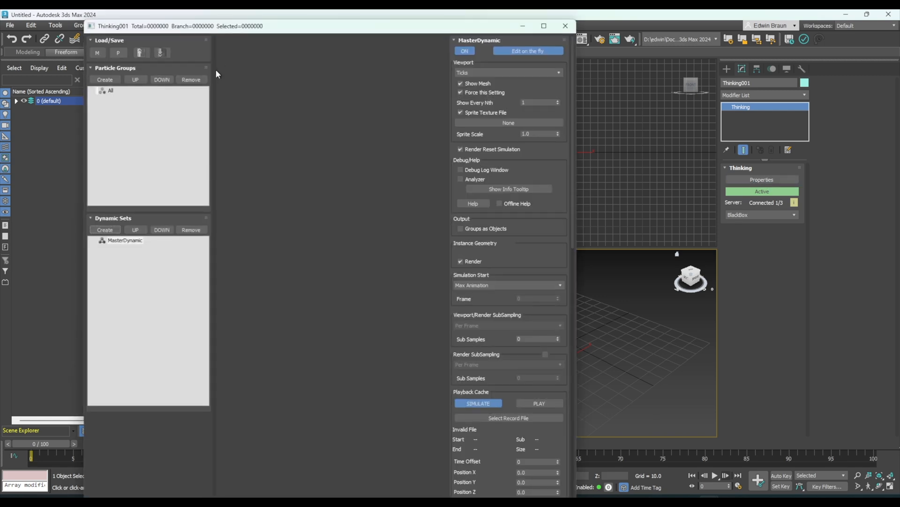
drag(241, 27, 162, 23)
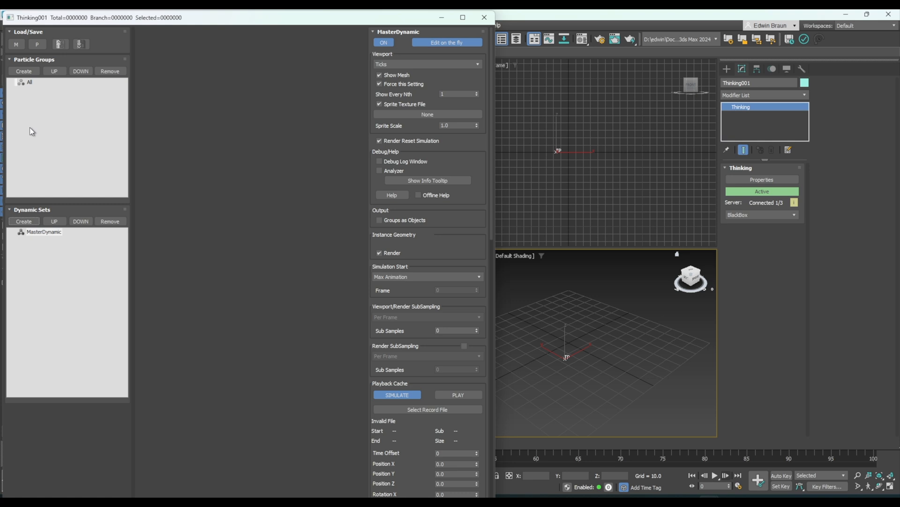
Create two dynamic sets under MasterDynamic and name them create and CloudGen.
click(24, 221)
click(40, 240)
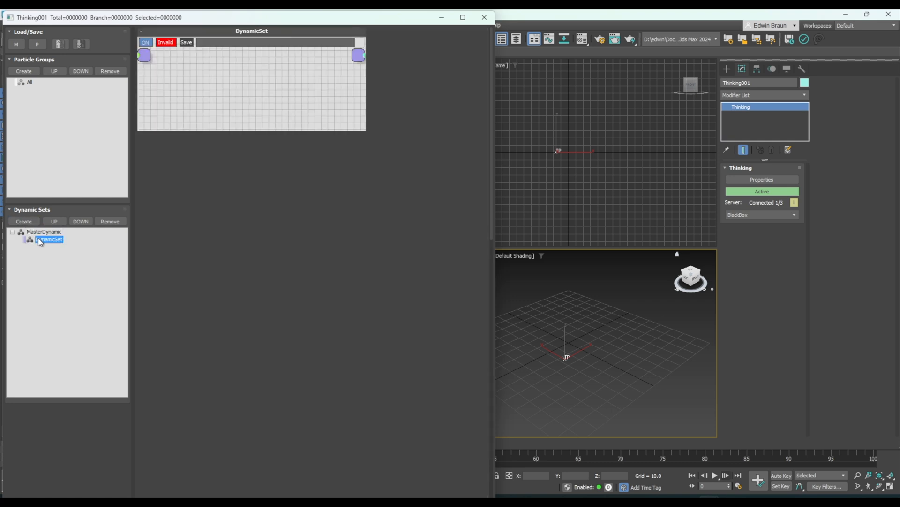
click(39, 233)
click(27, 223)
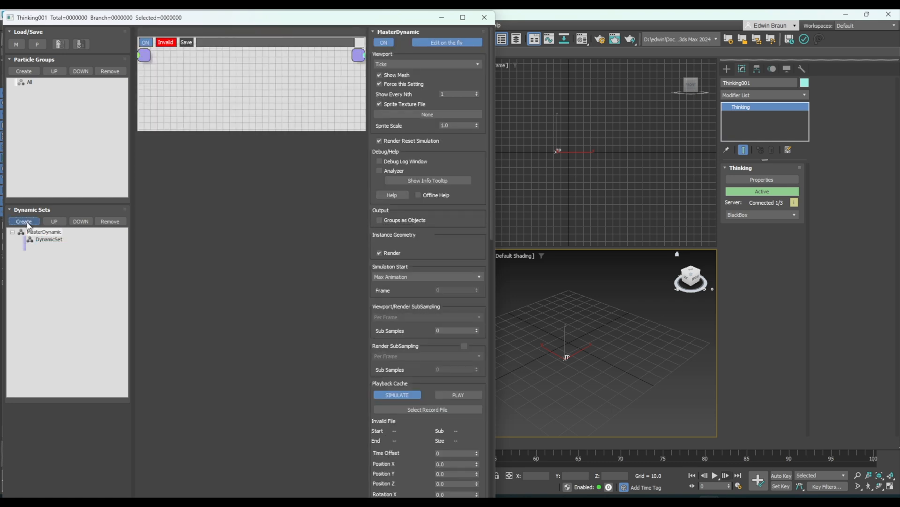
click(54, 241)
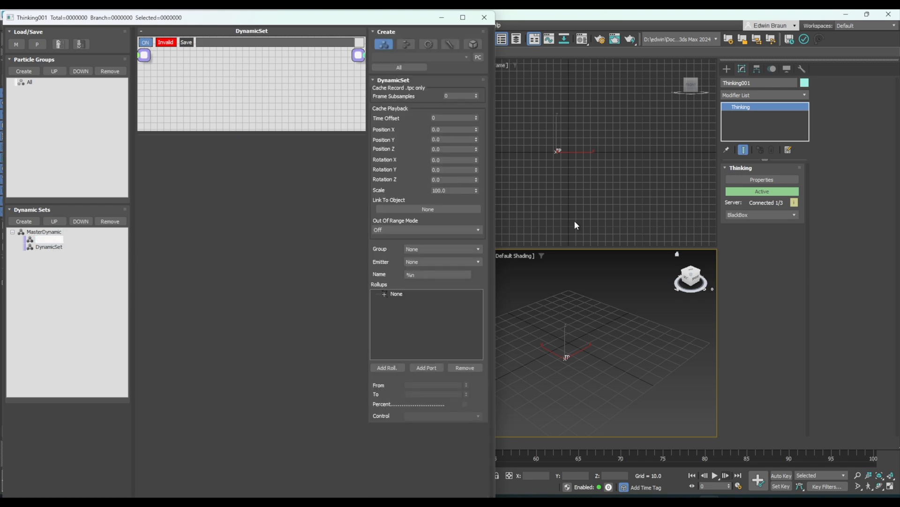
text(create)
key(Return)
click(51, 247)
click(51, 247)
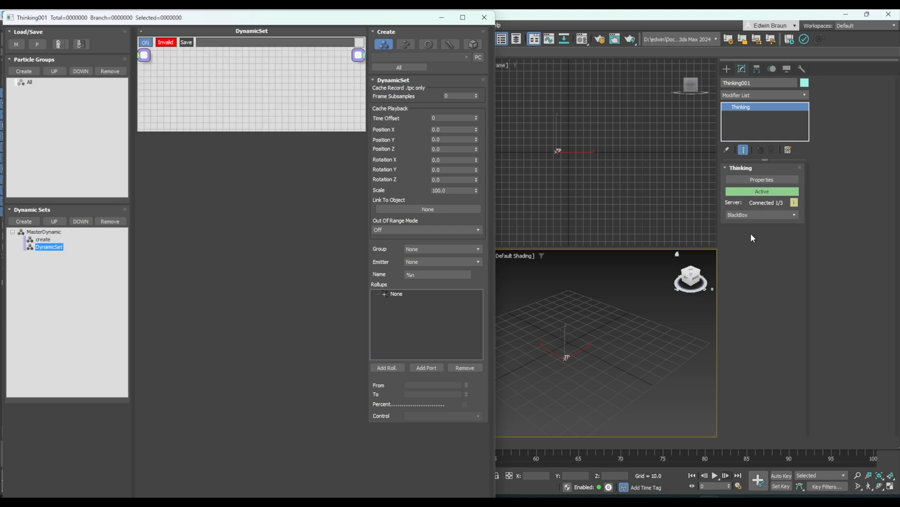
text(CloudGen)
key(Return)
Insert the CloudGen system black box into the CloudGen dynamic set's network.
right_click(244, 83)
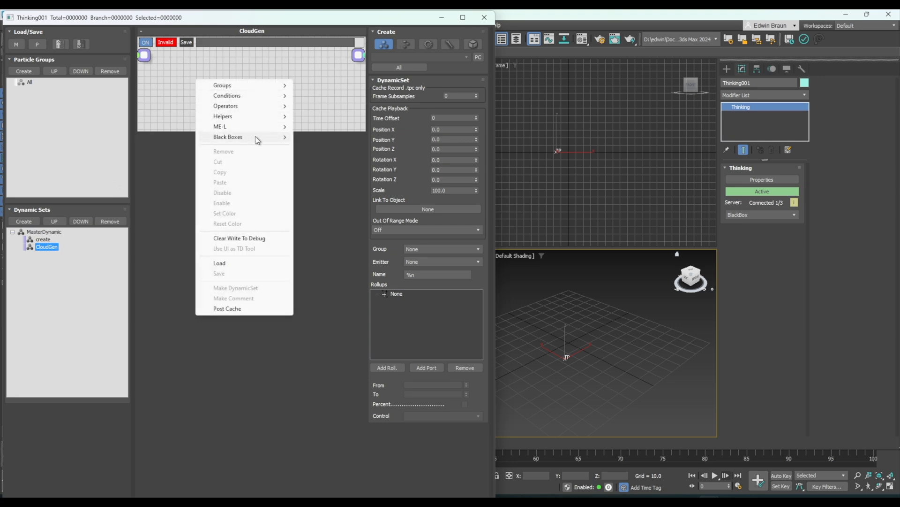
mouse_move(257, 139)
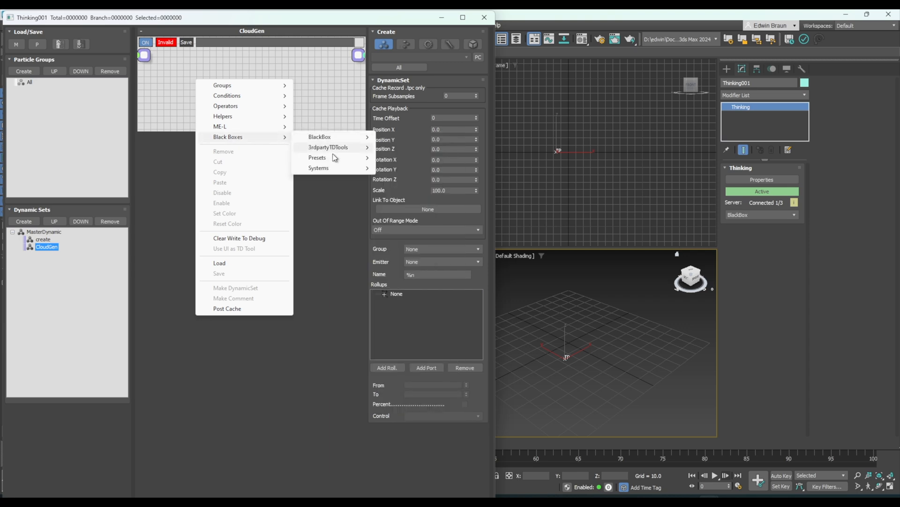
mouse_move(343, 170)
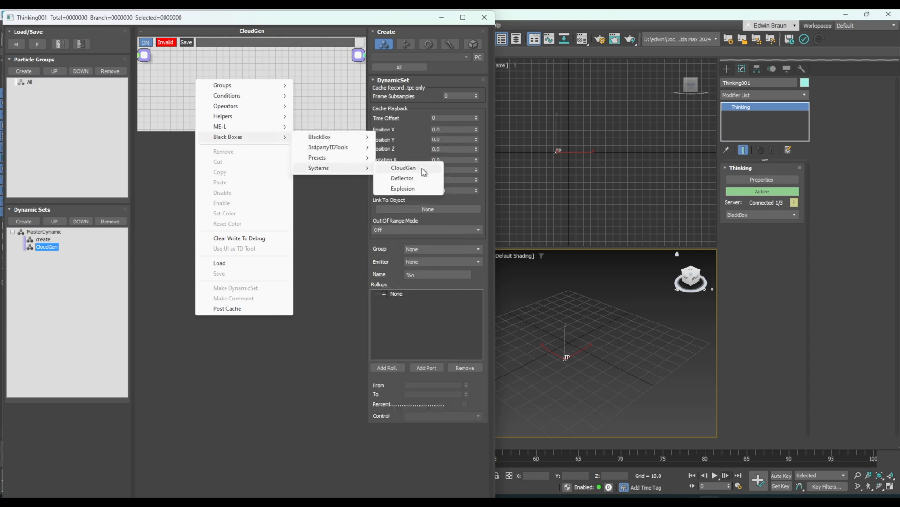
click(416, 169)
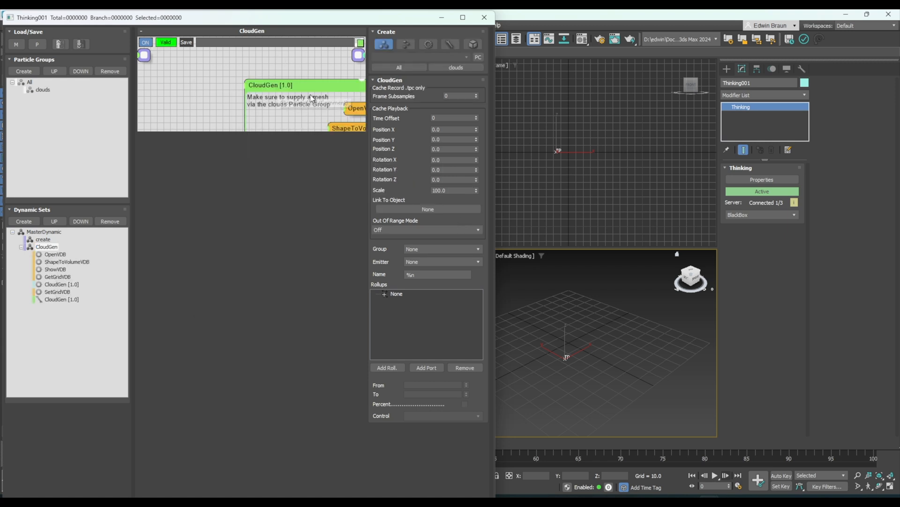
Enlarge the network area and the Thinking window, and reposition the CloudGen [1.0] comment group so all its nodes fit.
drag(308, 83, 211, 65)
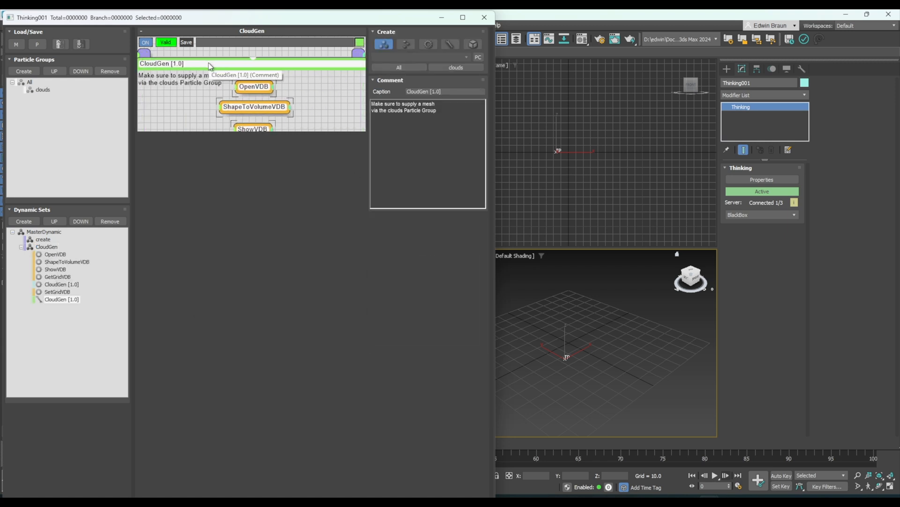
drag(218, 129, 221, 256)
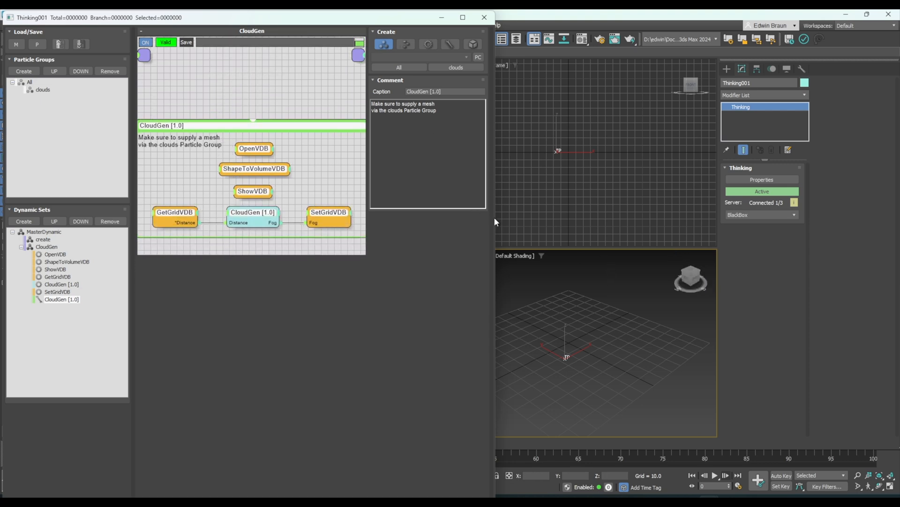
drag(496, 217, 518, 207)
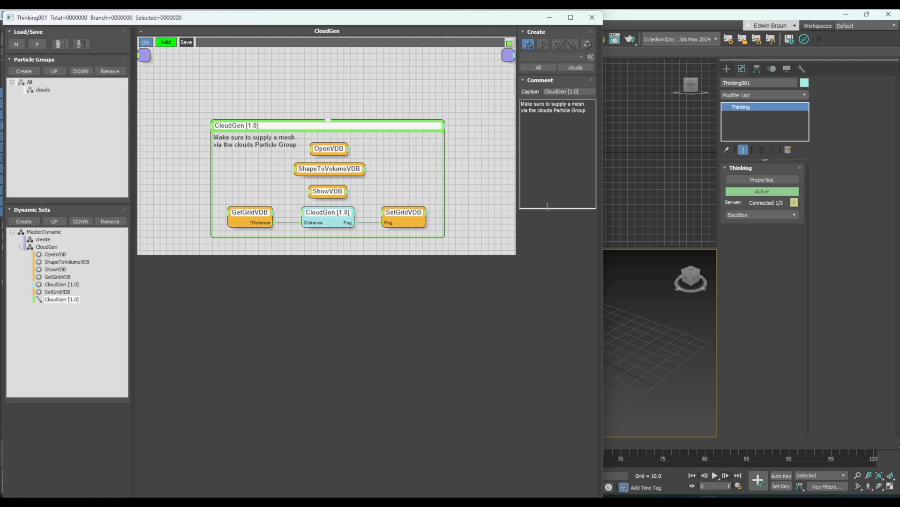
drag(301, 121, 248, 95)
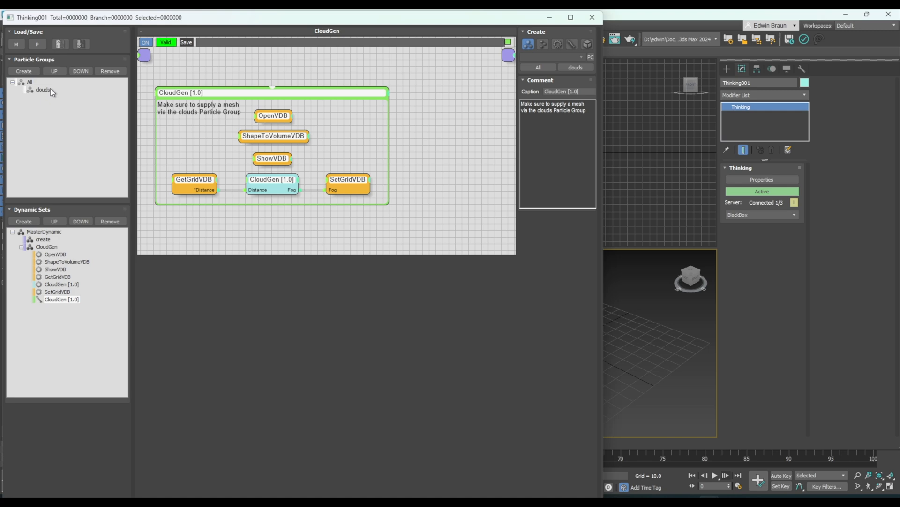
Add a LayerToParticle operator to the create dynamic set and select it to show its settings.
click(43, 240)
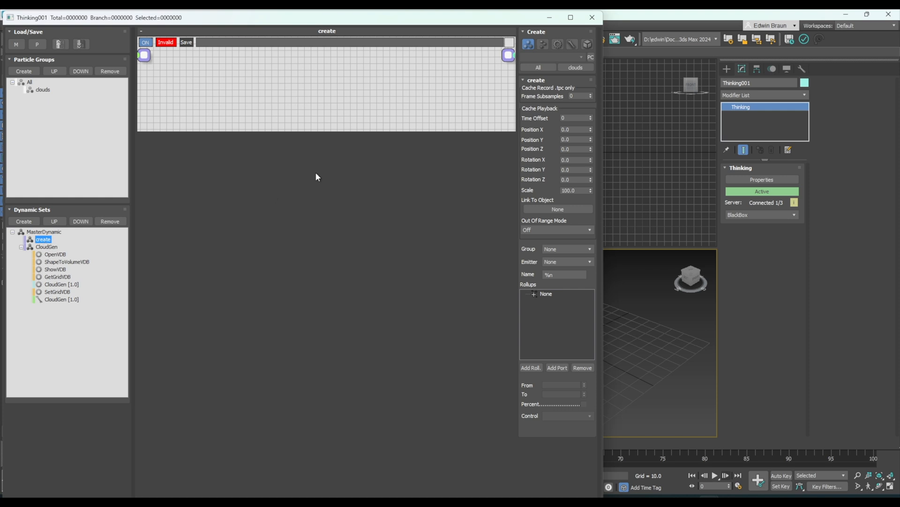
double_click(288, 74)
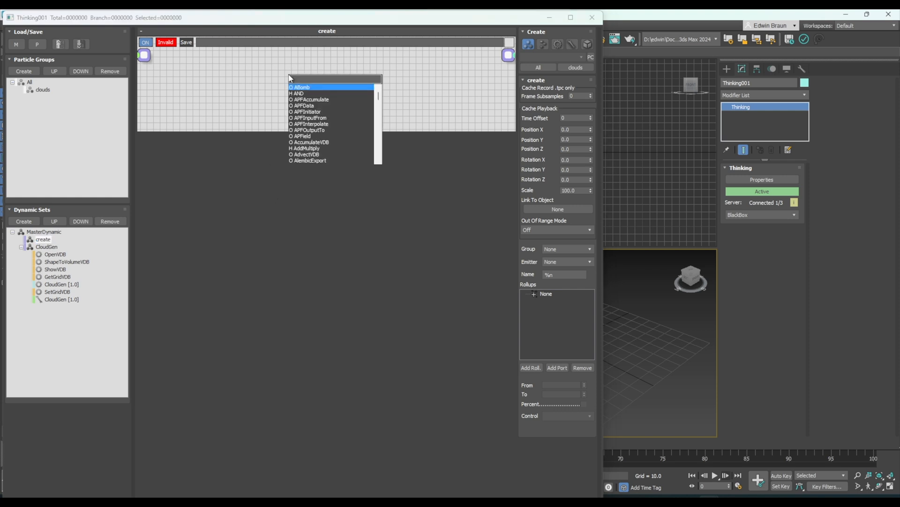
text(lay)
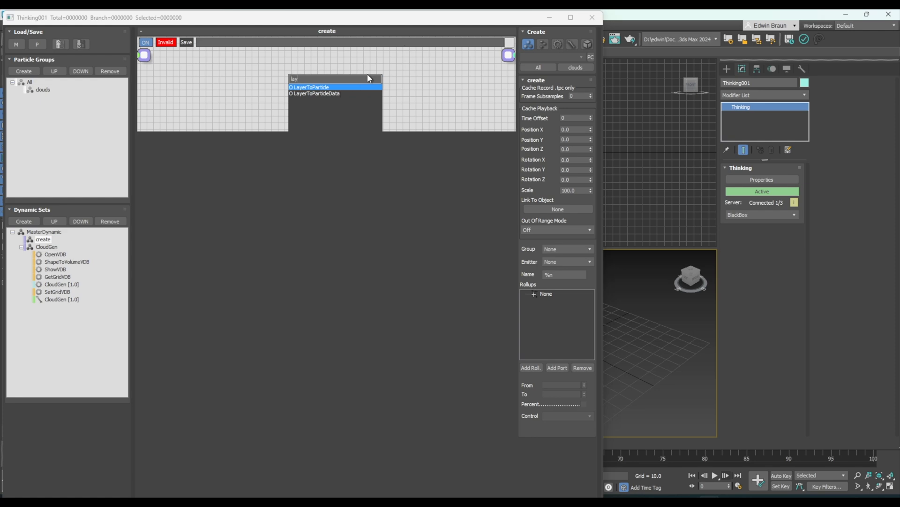
key(Return)
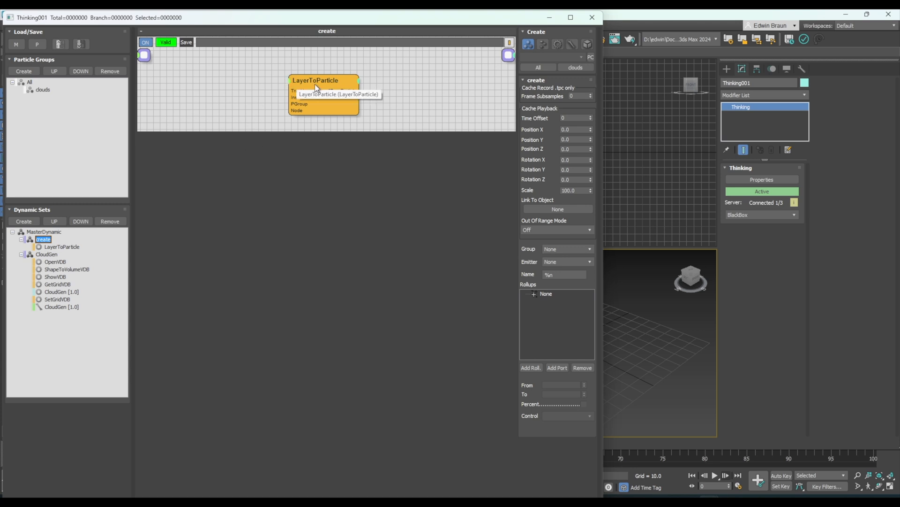
click(341, 86)
drag(341, 86, 330, 86)
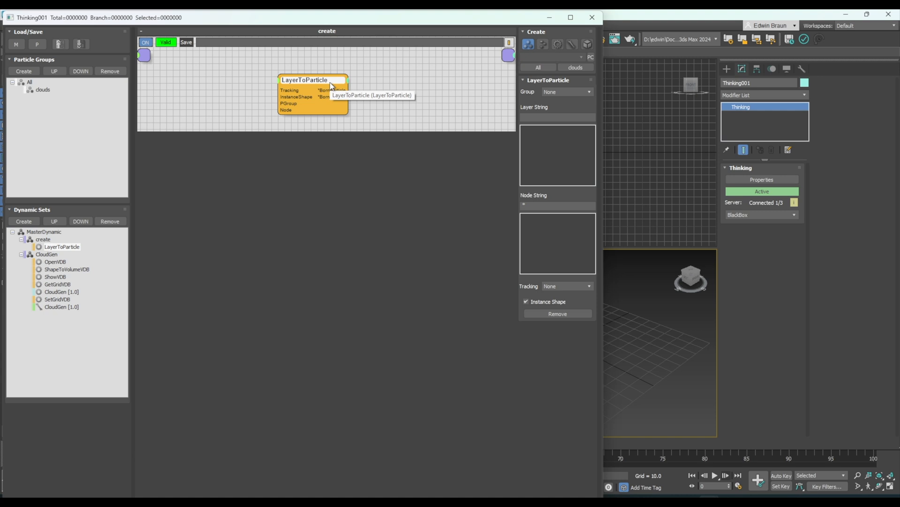
Create a scene layer named clouds and move the Thinking object back to the default layer.
drag(301, 21, 556, 27)
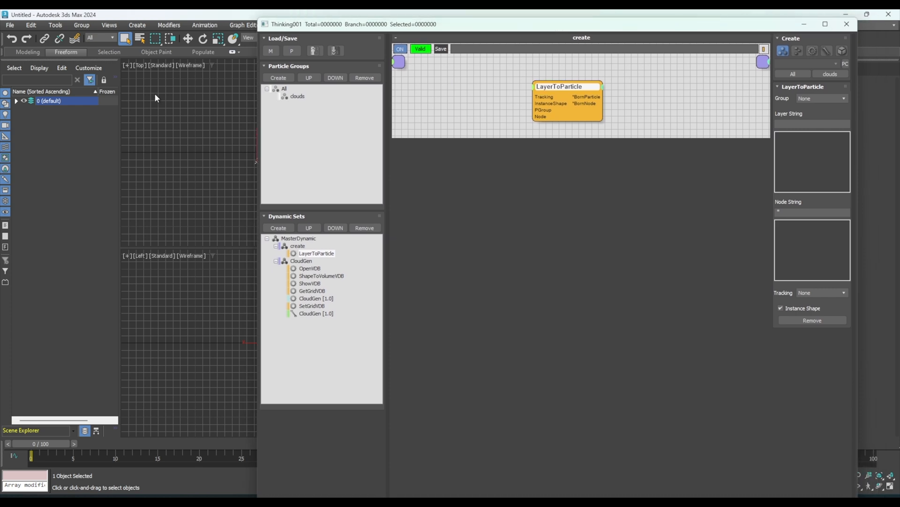
click(16, 101)
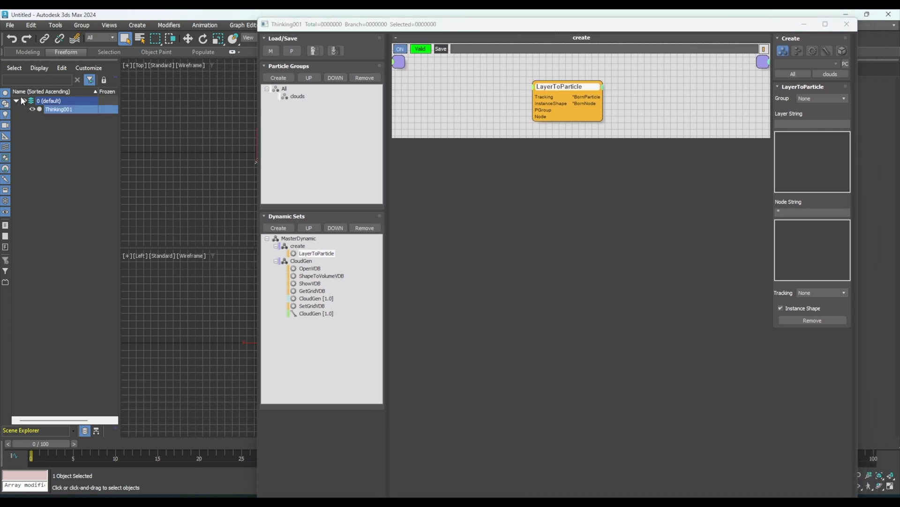
click(16, 102)
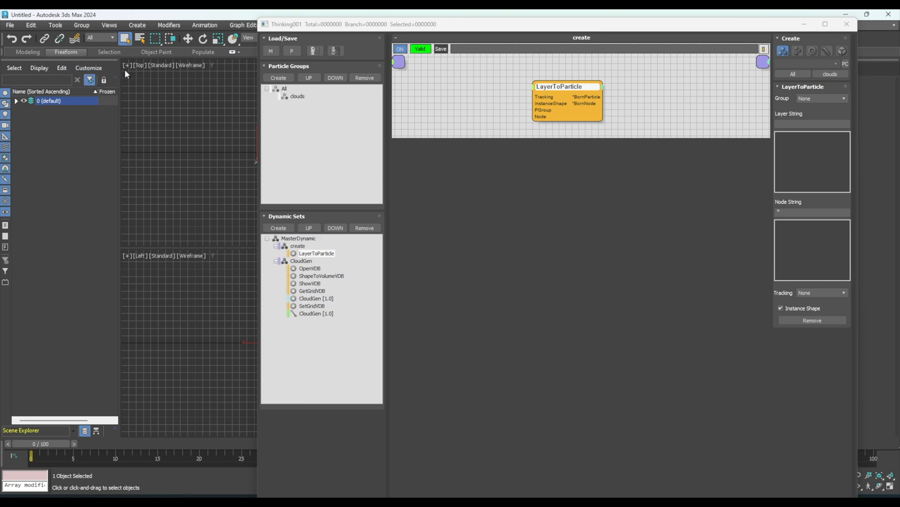
drag(119, 70, 139, 71)
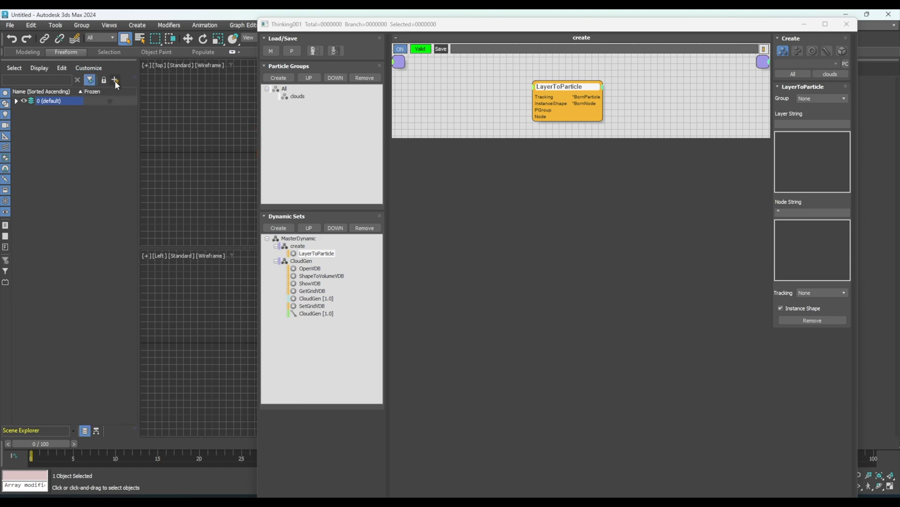
click(115, 80)
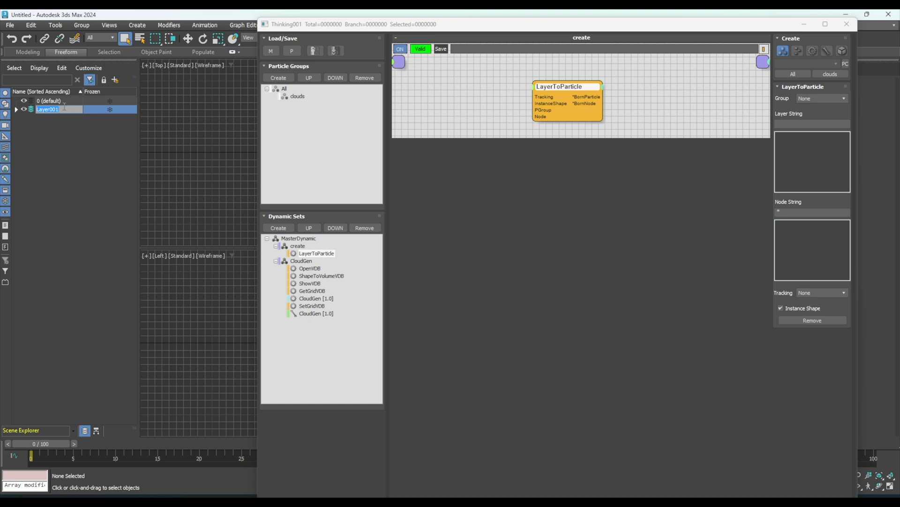
text(clouds)
key(Return)
click(15, 109)
drag(56, 118, 52, 101)
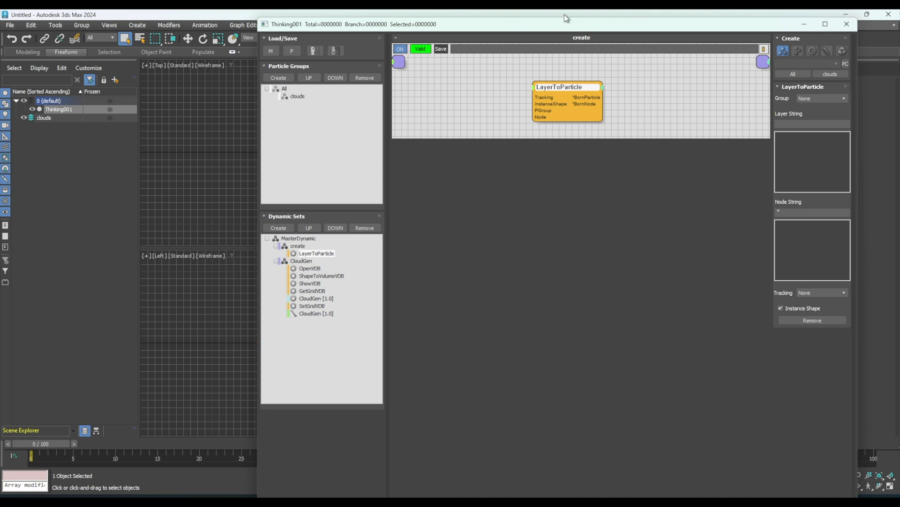
Set the LayerToParticle operator's group to clouds and its layer string to clouds.
drag(573, 29, 331, 32)
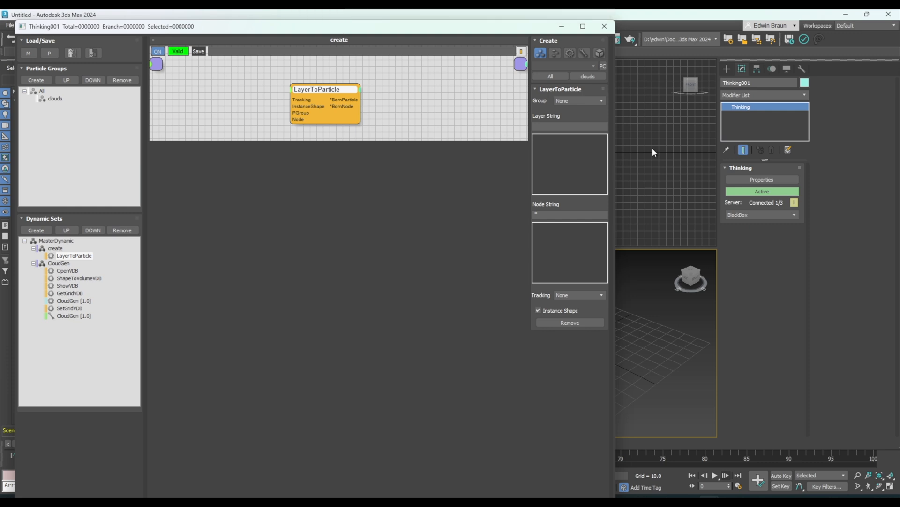
click(588, 101)
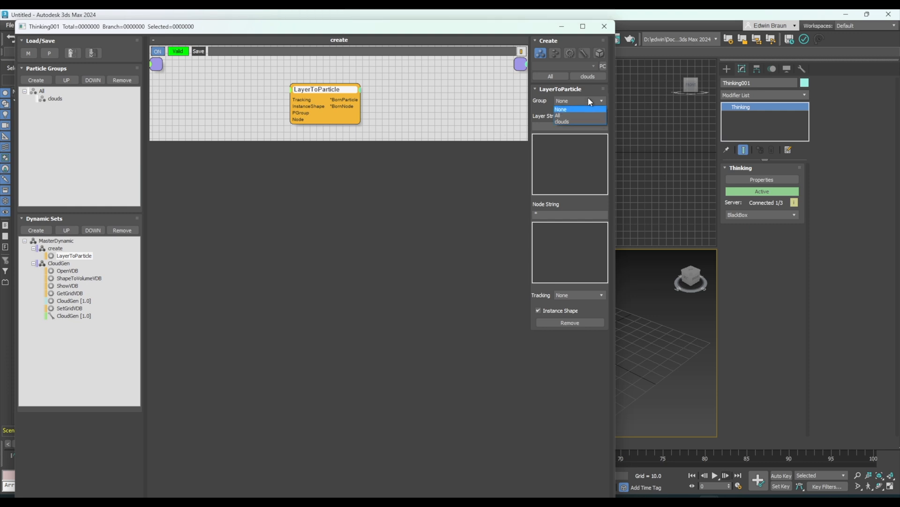
click(565, 120)
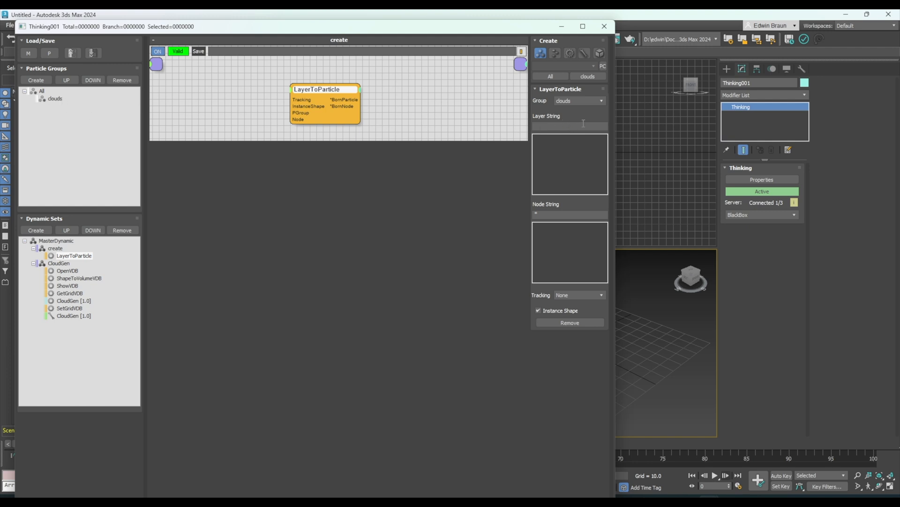
click(547, 126)
text(cloud)
key(BackSpace)
key(BackSpace)
key(BackSpace)
text(loud)
drag(221, 34, 259, 40)
key(Return)
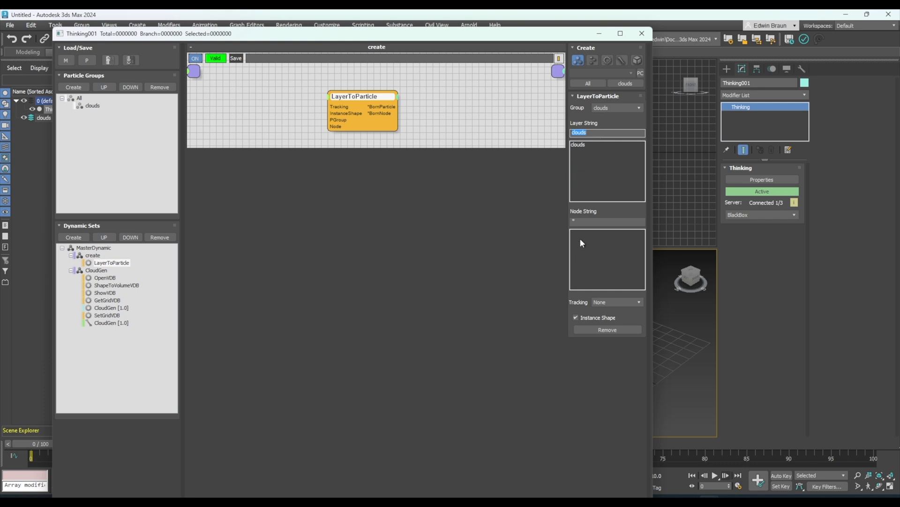
Close the Thinking window and create a first standard sphere, about 8.9 in radius, with AutoGrid on near the grid centre in the perspective view.
click(576, 222)
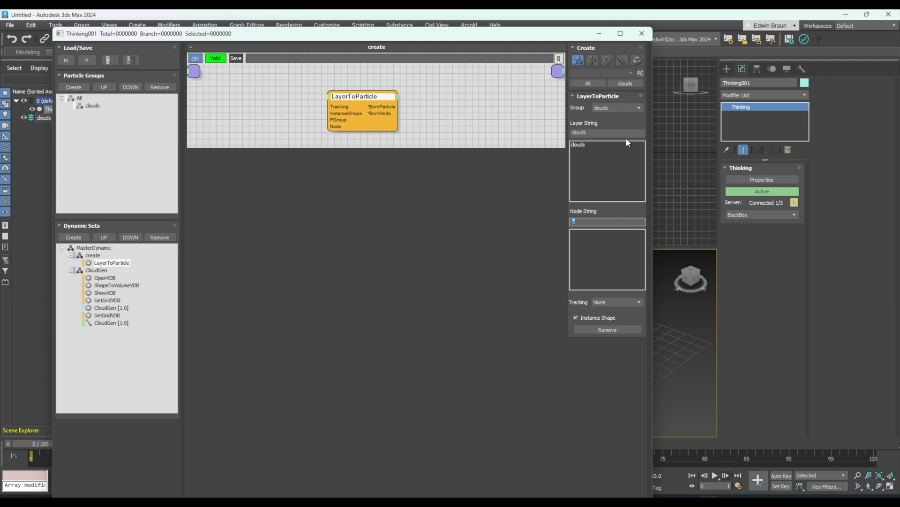
click(642, 34)
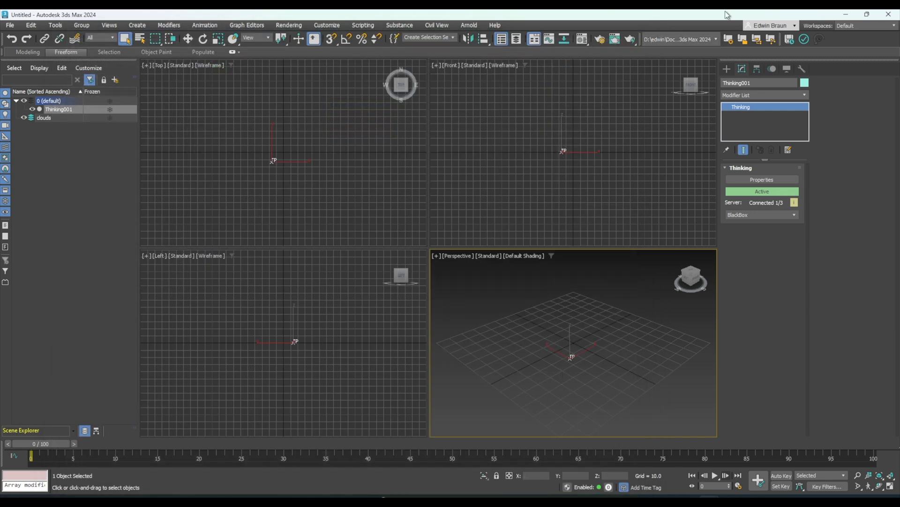
click(726, 69)
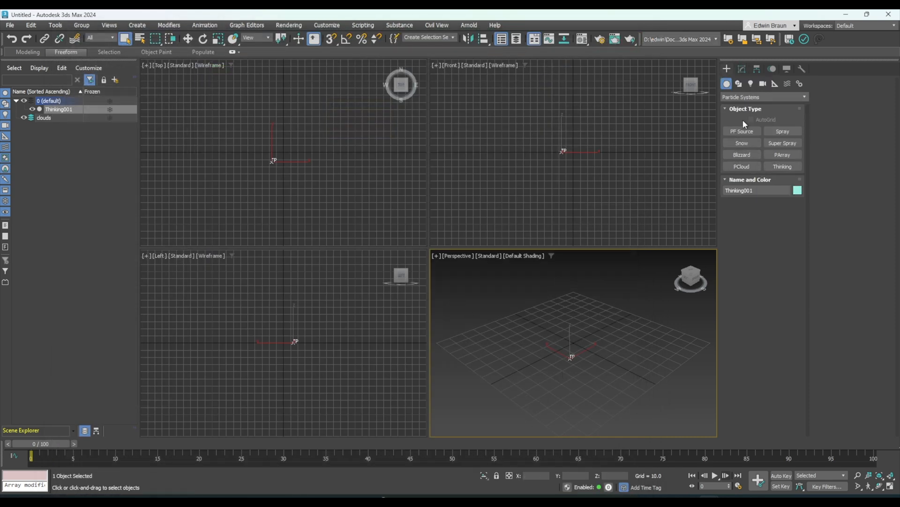
click(750, 97)
click(743, 105)
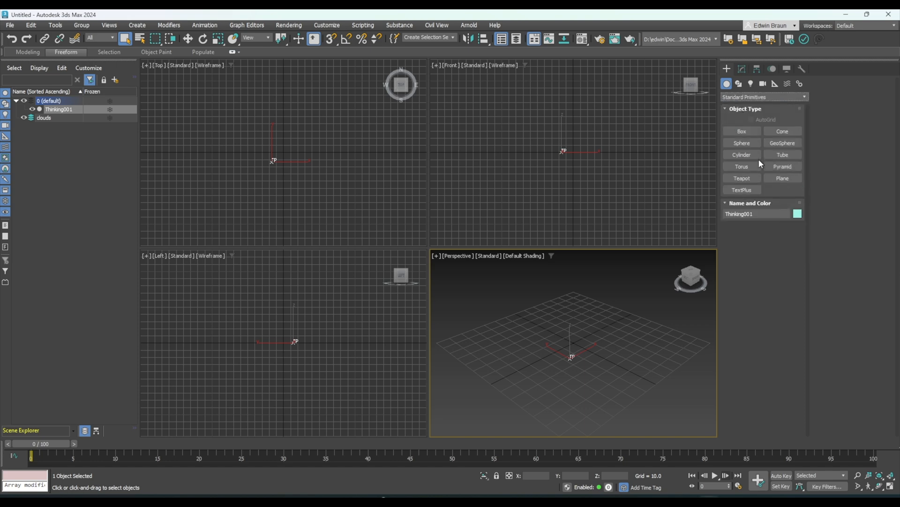
click(745, 142)
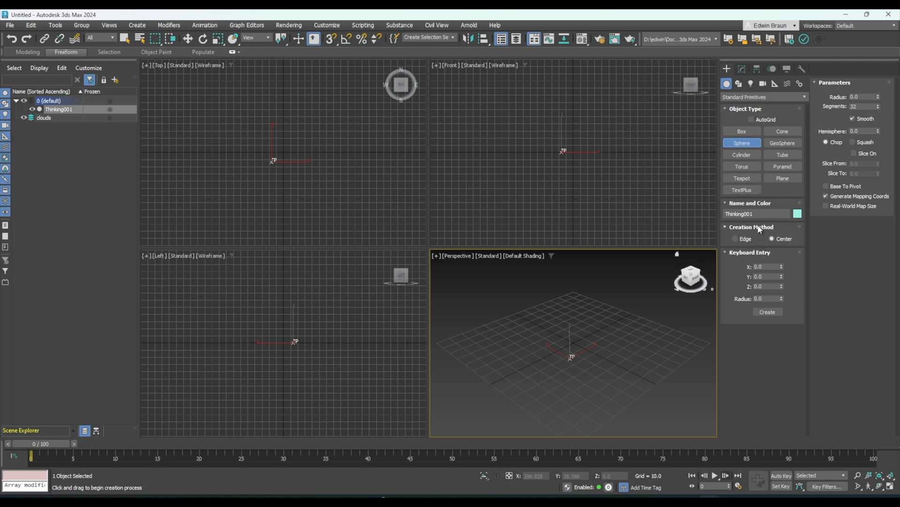
click(751, 119)
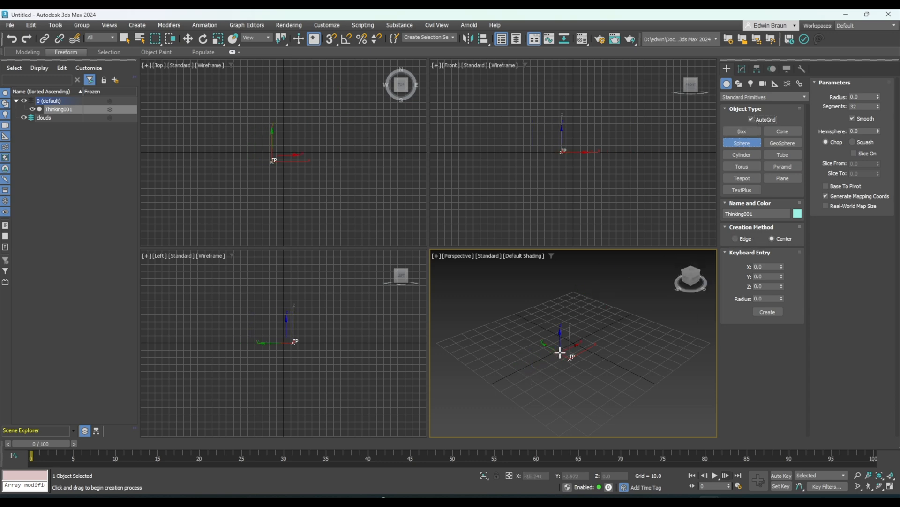
mouse_move(576, 342)
mouse_down()
mouse_move(590, 328)
mouse_move(577, 337)
mouse_up()
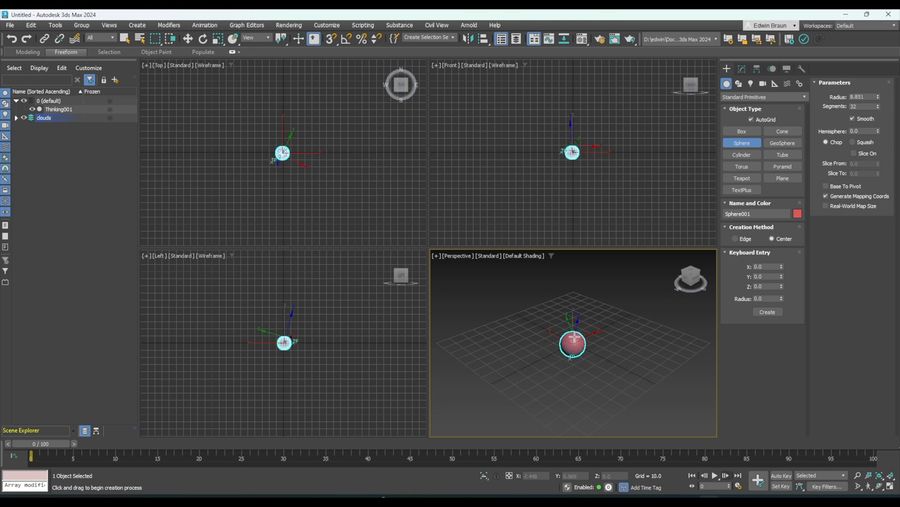
Attach further AutoGrid spheres, about 3 to 6 in radius, to the first sphere's surface so they overlap into a cluster.
mouse_move(566, 338)
mouse_down()
mouse_move(580, 338)
mouse_move(576, 345)
mouse_up()
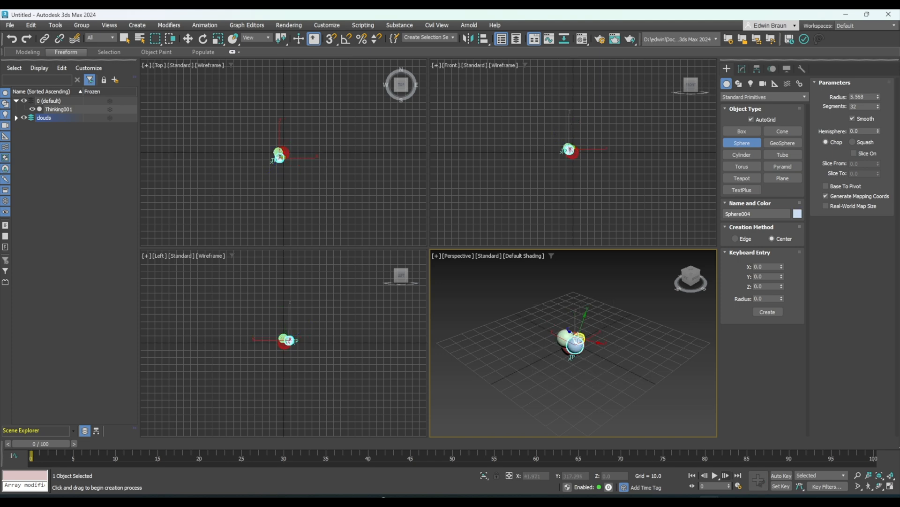
scroll(585, 354, up, 3)
alt+middle_drag(584, 354, 554, 344)
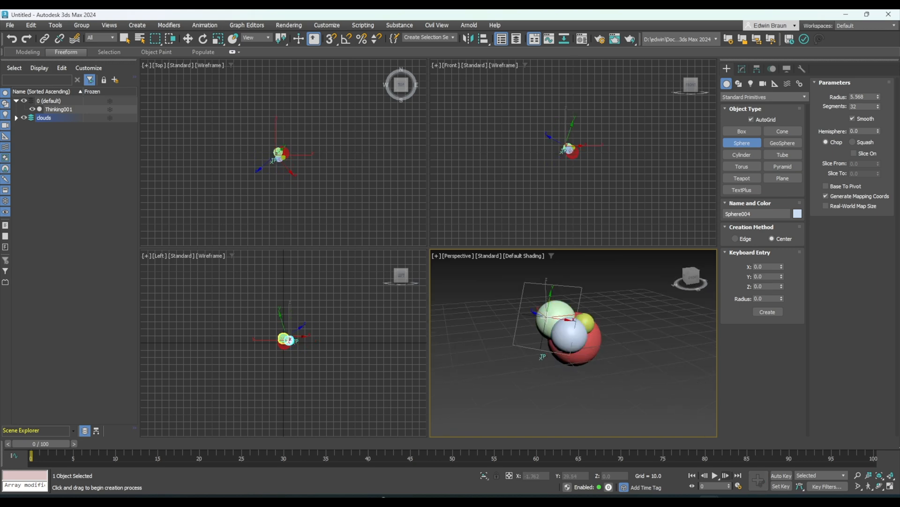
mouse_move(547, 315)
mouse_down()
mouse_move(546, 305)
mouse_move(560, 305)
mouse_up()
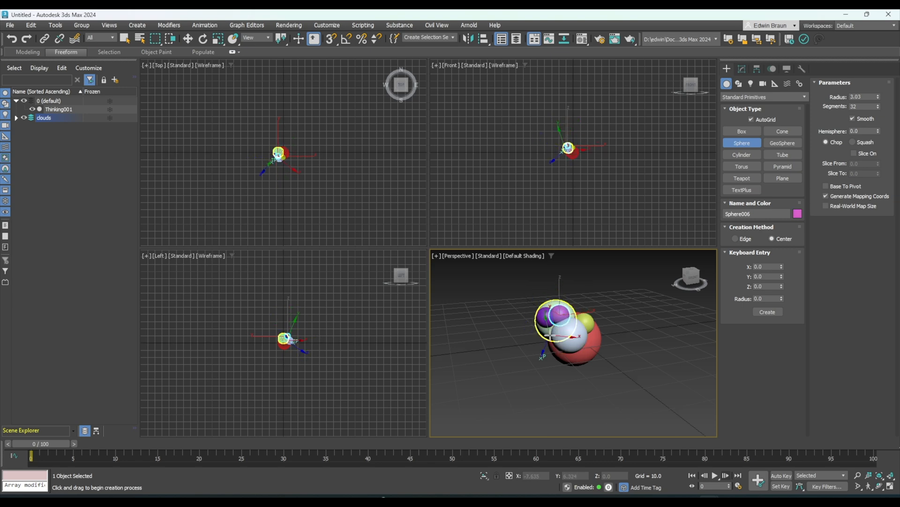
drag(549, 334, 553, 320)
alt+middle_drag(563, 328, 568, 346)
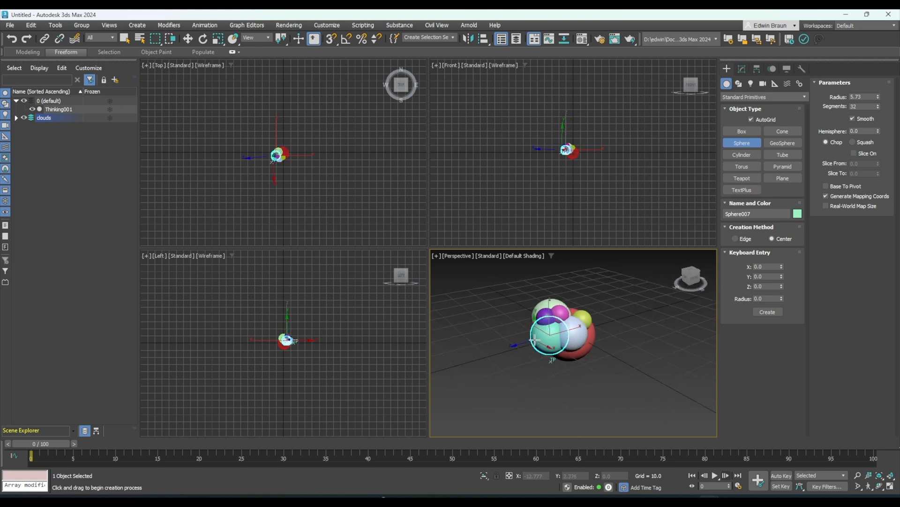
Extend the cluster sideways with a row of smaller spheres and delete the stray sphere that landed on the grid.
drag(538, 339, 519, 340)
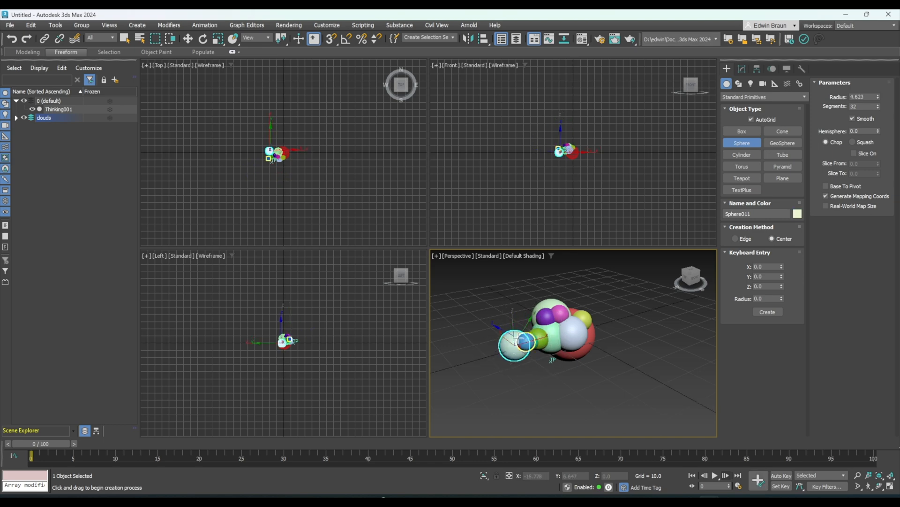
alt+middle_drag(526, 346, 569, 363)
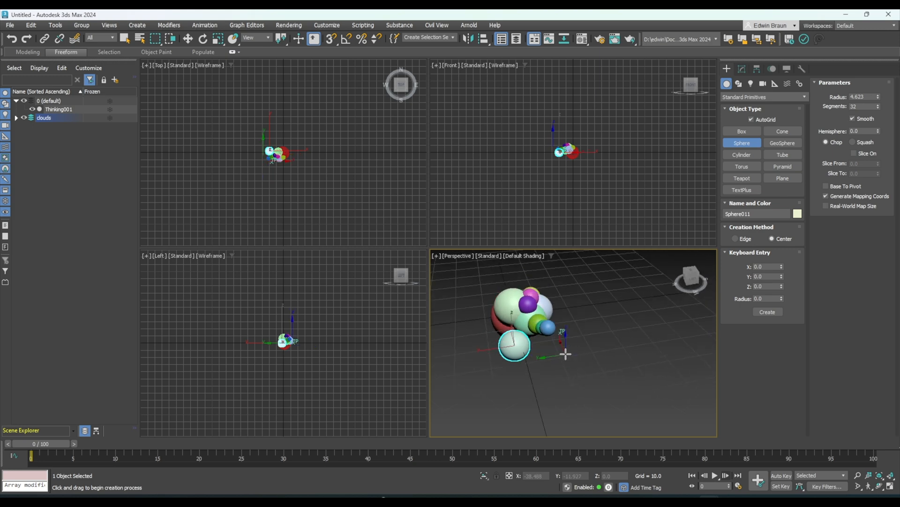
key(Delete)
Add more small spheres, about 2 to 3.5 in radius, around the outer end of the row.
drag(548, 328, 555, 328)
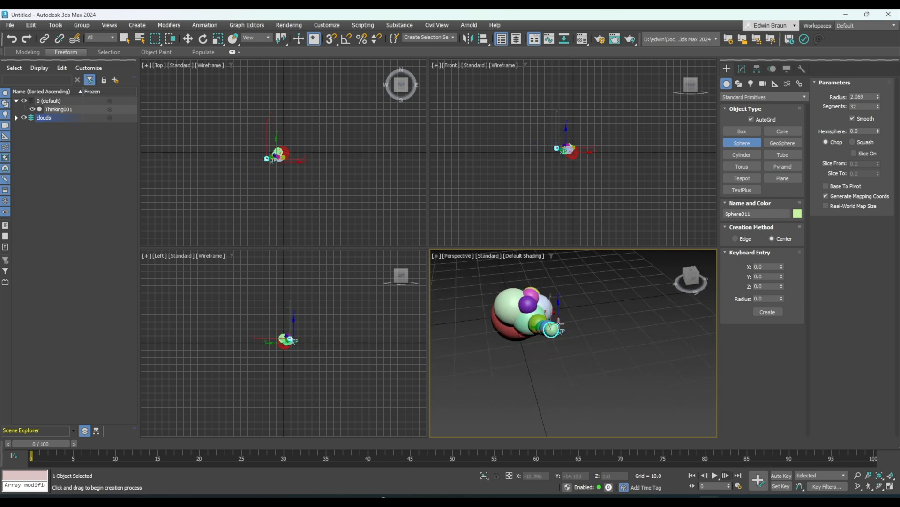
alt+middle_drag(553, 332, 482, 327)
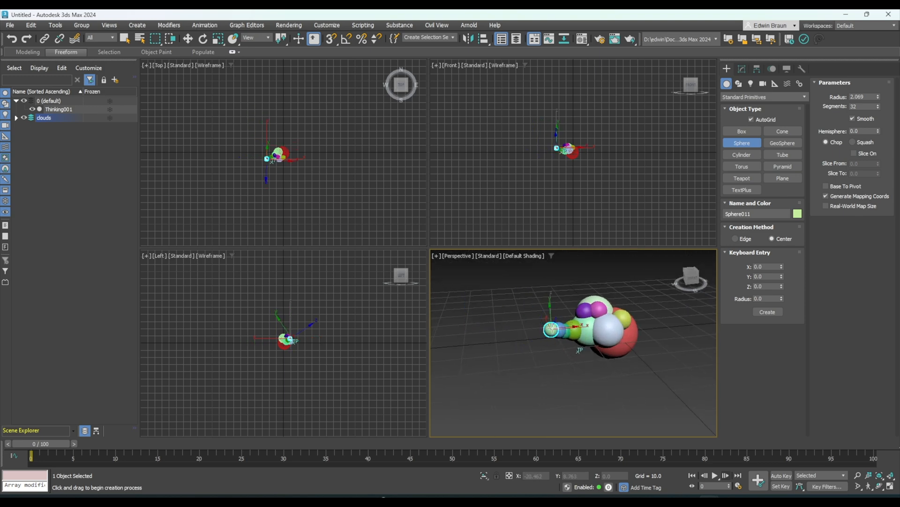
mouse_move(558, 330)
mouse_down()
mouse_move(559, 318)
mouse_move(554, 327)
mouse_move(571, 330)
mouse_up()
alt+middle_drag(571, 330, 597, 324)
drag(572, 331, 579, 327)
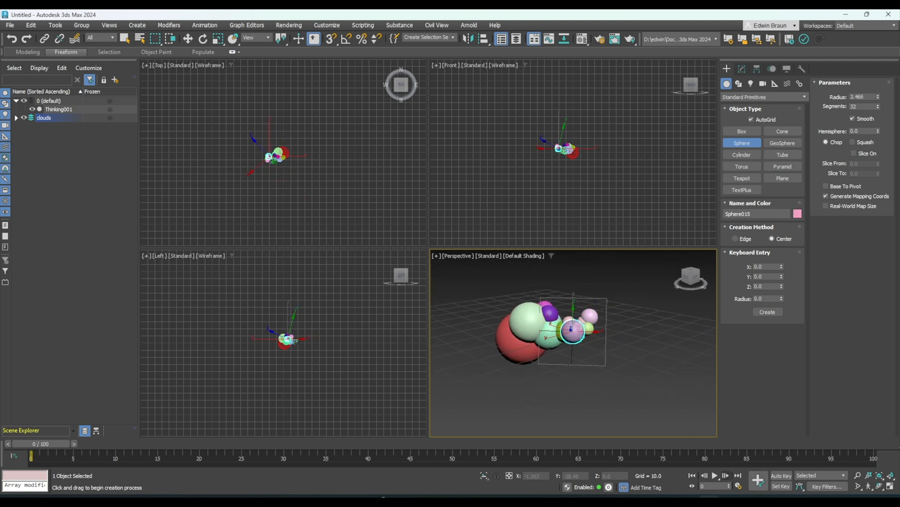
Fill out the middle of the cluster with a sphere about 6.3 in radius and two more on top, the last about 2.9.
alt+middle_drag(588, 325, 468, 333)
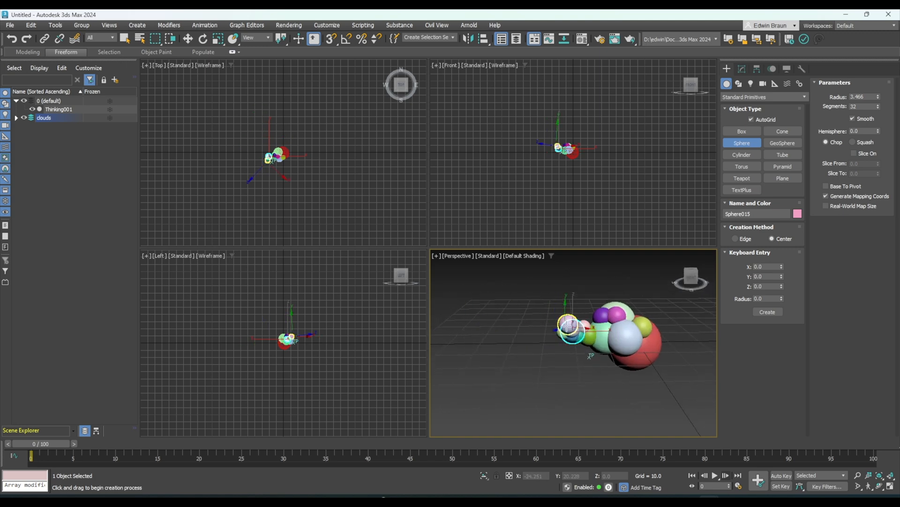
drag(594, 323, 593, 318)
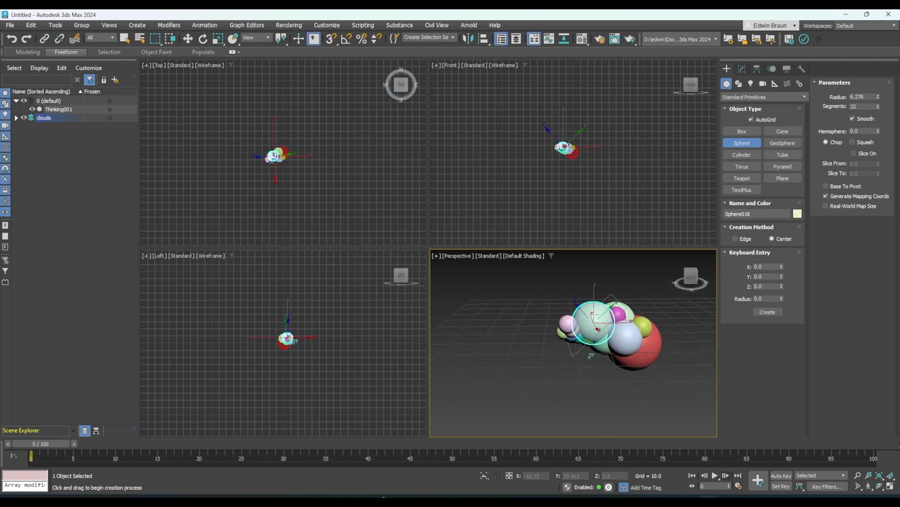
alt+middle_drag(593, 314, 682, 331)
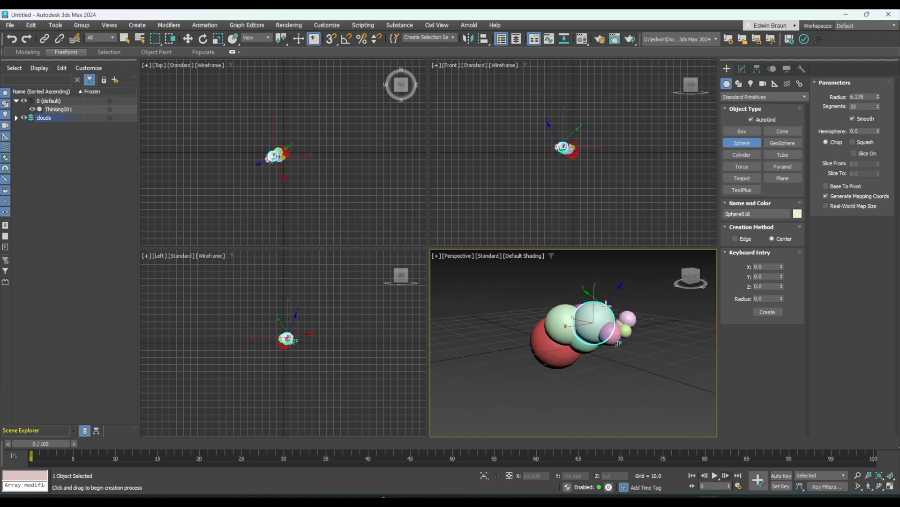
drag(570, 308, 573, 313)
alt+middle_drag(573, 314, 461, 321)
drag(545, 311, 555, 310)
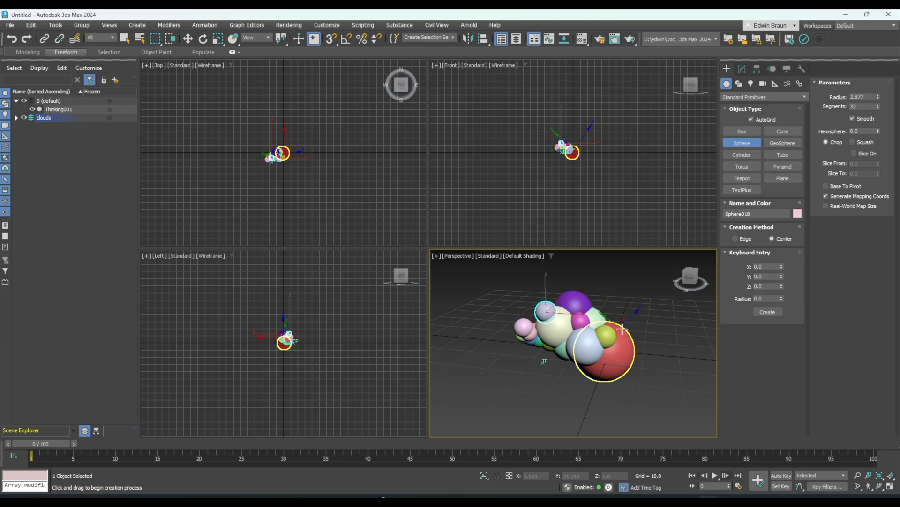
Build up a bulge and a rising tower of spheres above the large first sphere, ending with one about 2.7 in radius.
drag(622, 330, 610, 303)
drag(610, 302, 607, 324)
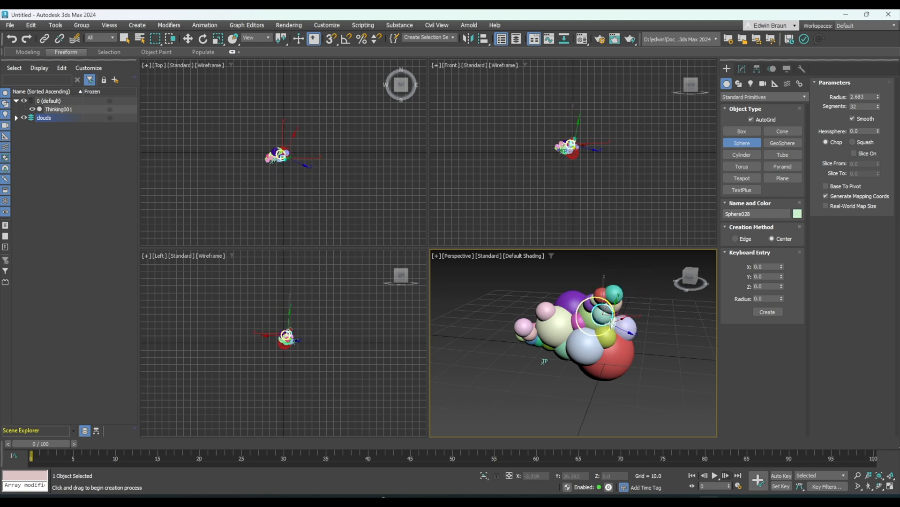
mouse_move(606, 326)
alt+middle_down()
mouse_move(604, 306)
mouse_move(705, 340)
mouse_move(612, 314)
alt+middle_up()
alt+middle_drag(557, 331, 542, 324)
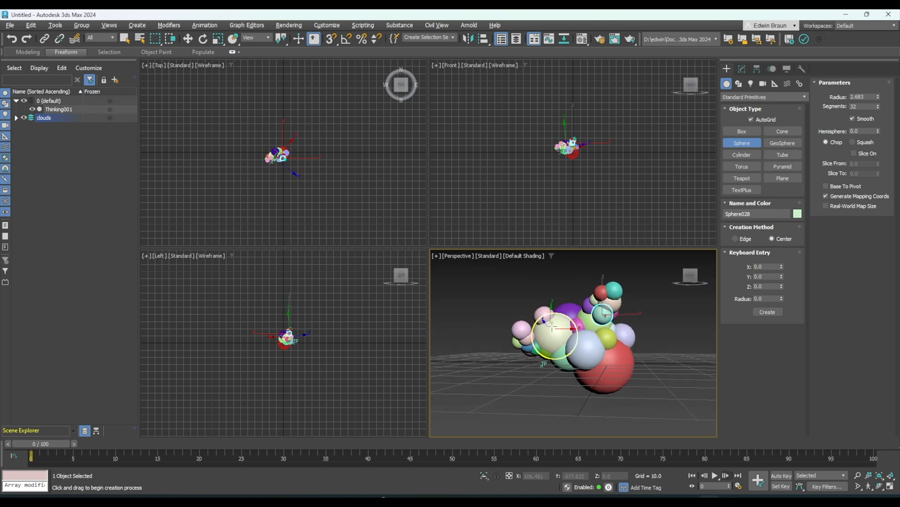
Lengthen the cluster's far end with an outward arm of overlapping spheres, tapering from about 3.5 to 1.8 in radius.
drag(538, 327, 547, 328)
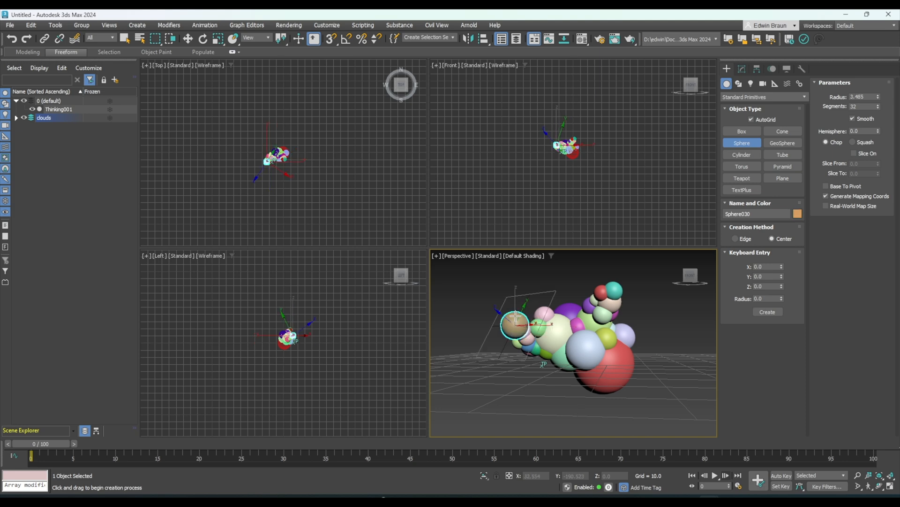
drag(514, 323, 498, 309)
alt+middle_drag(497, 310, 578, 372)
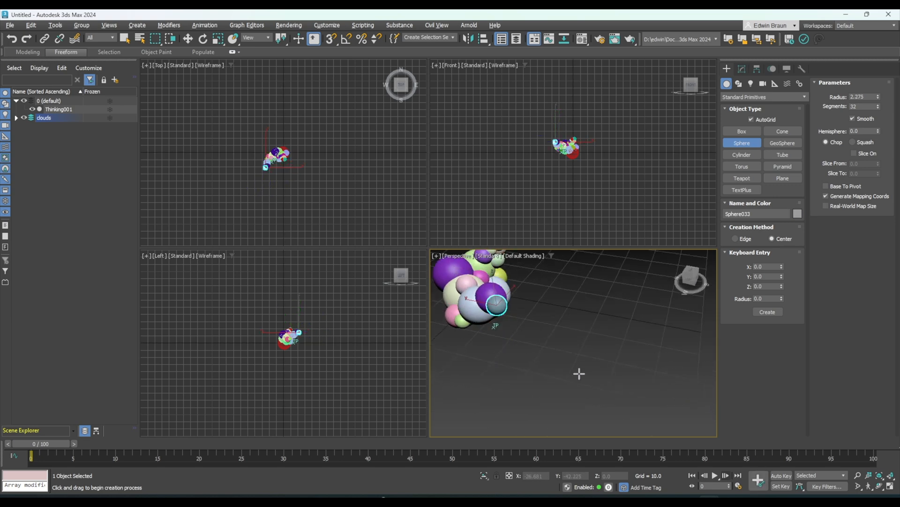
drag(497, 305, 495, 296)
alt+middle_drag(496, 300, 468, 297)
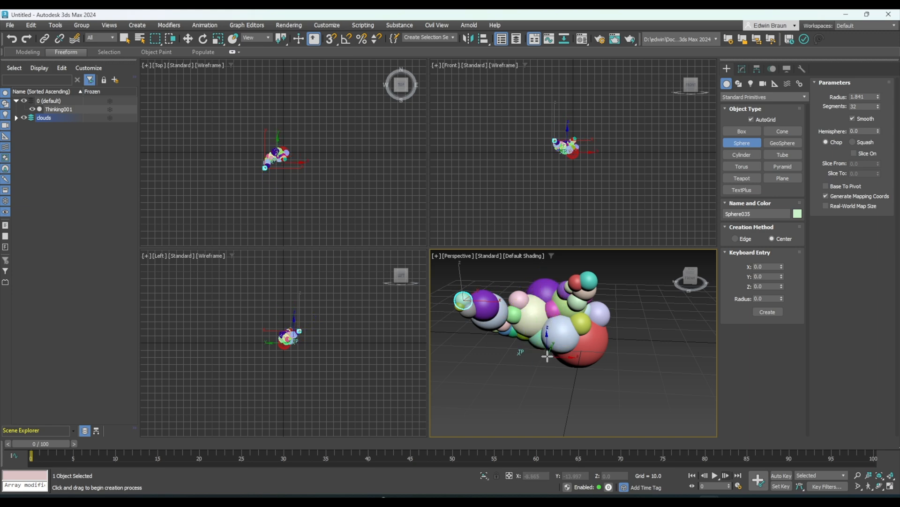
Select every sphere in the clouds layer and collapse them into a single mesh object using the Boolean Union option.
middle_drag(553, 339, 556, 357)
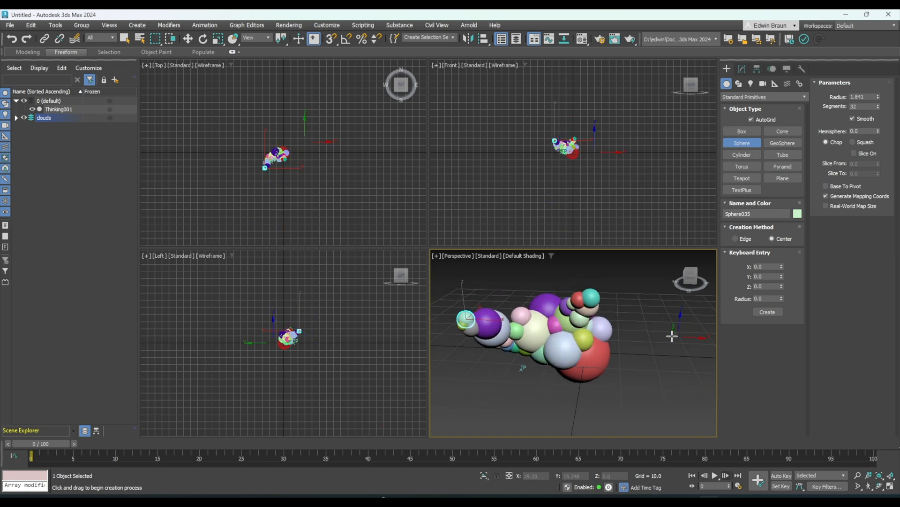
middle_drag(540, 331, 560, 335)
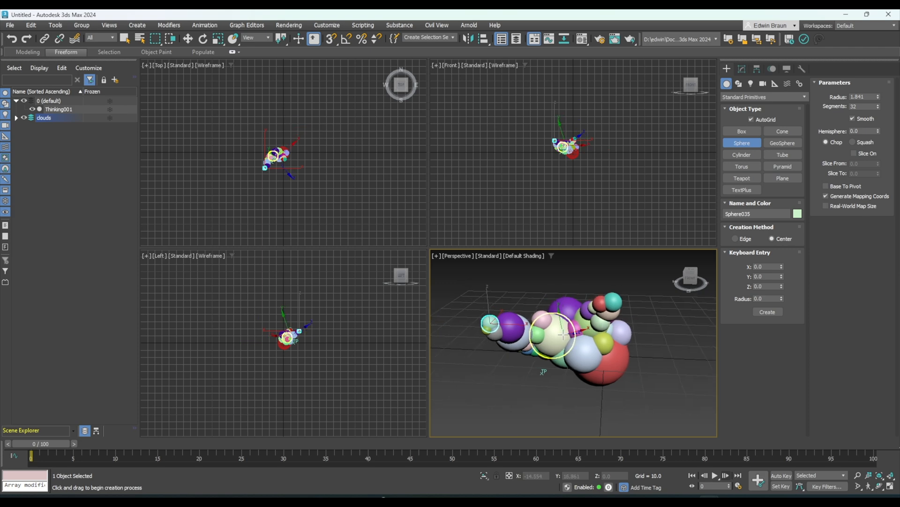
click(800, 68)
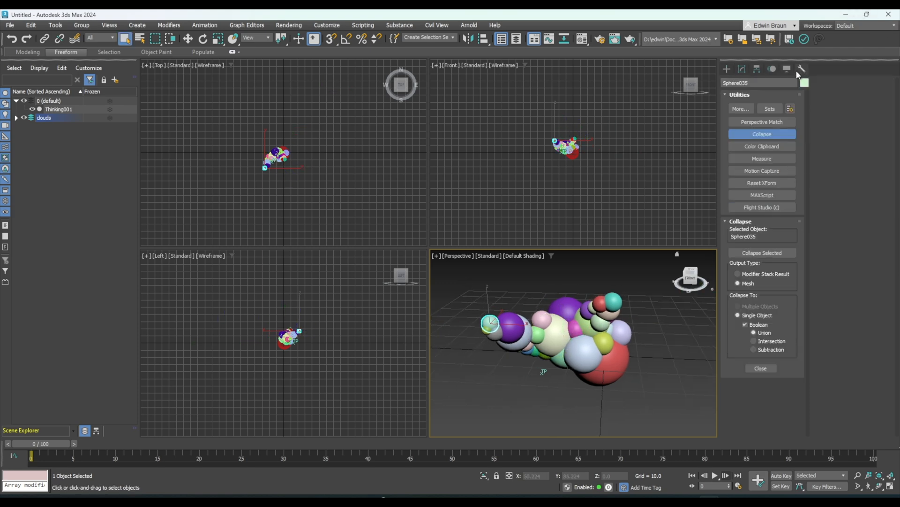
click(20, 122)
click(16, 118)
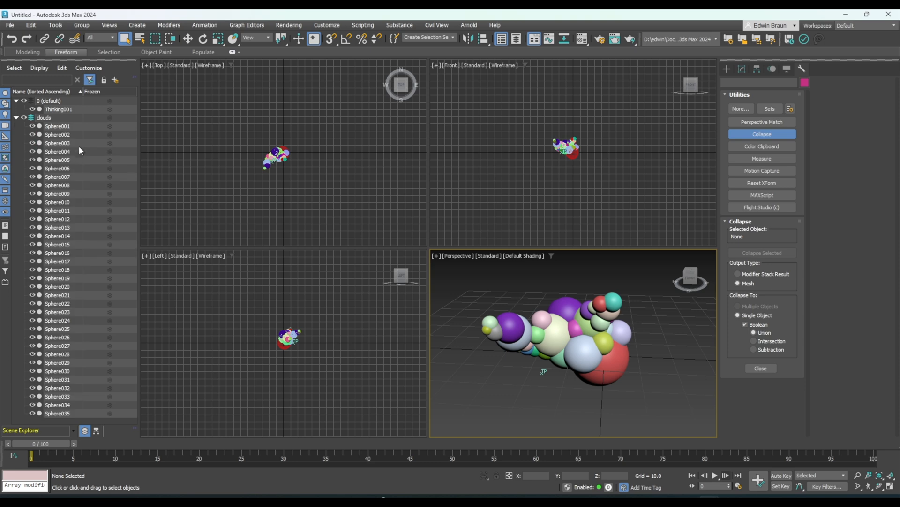
click(65, 126)
shift+click(75, 414)
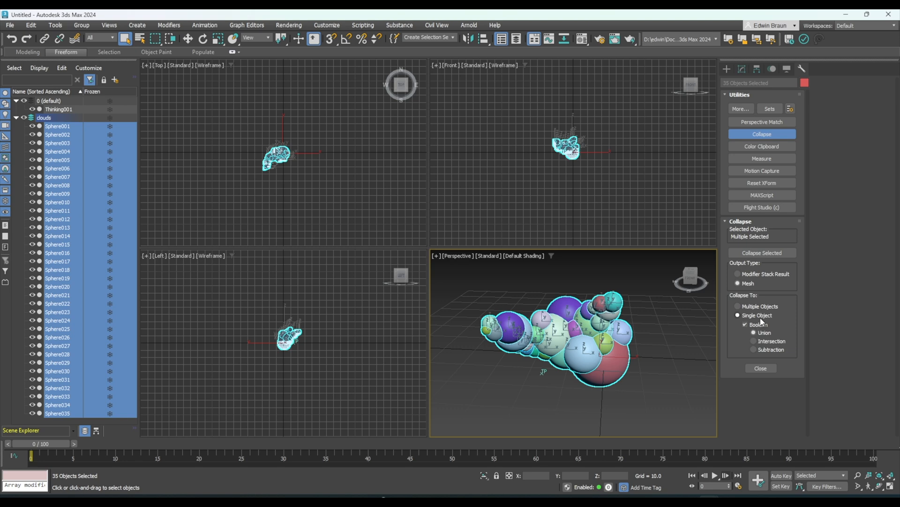
click(767, 252)
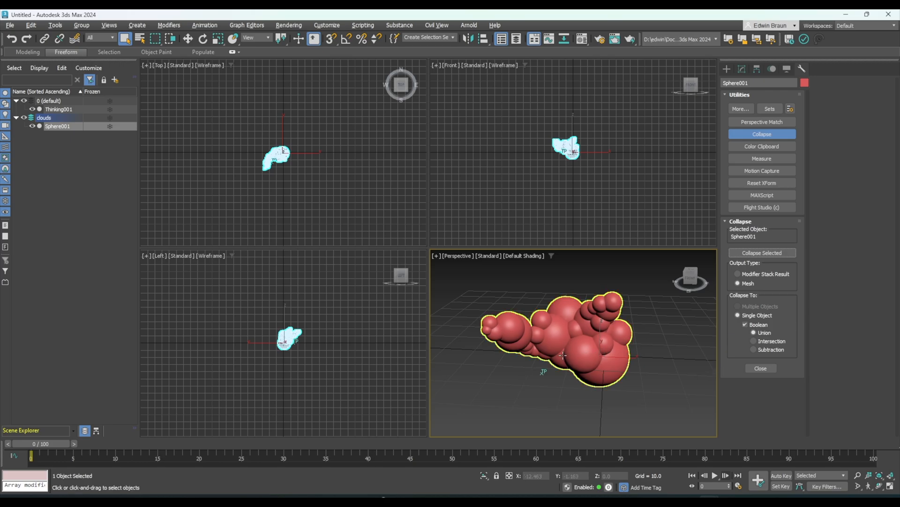
Inspect the collapsed cloud mesh up close in wireframe, and return the perspective view to shaded display.
key(F3)
scroll(539, 359, up, 5)
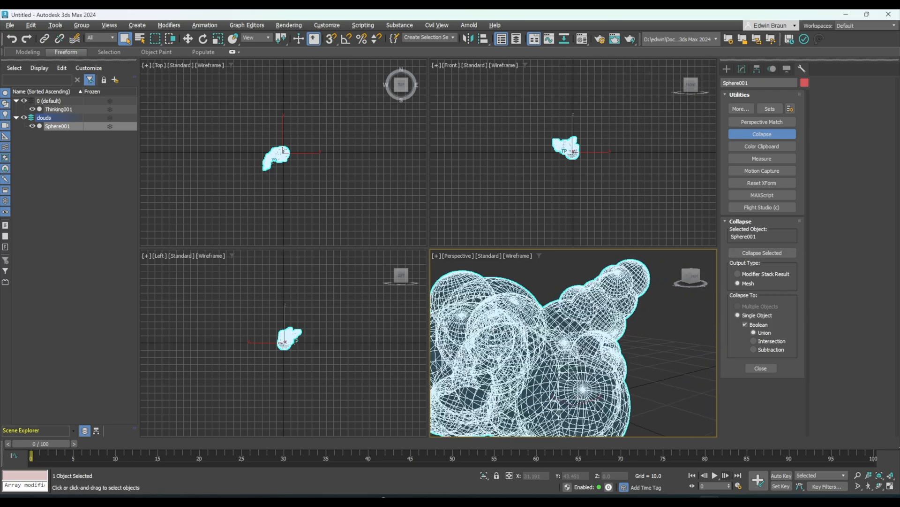
alt+middle_drag(540, 359, 531, 333)
key(F3)
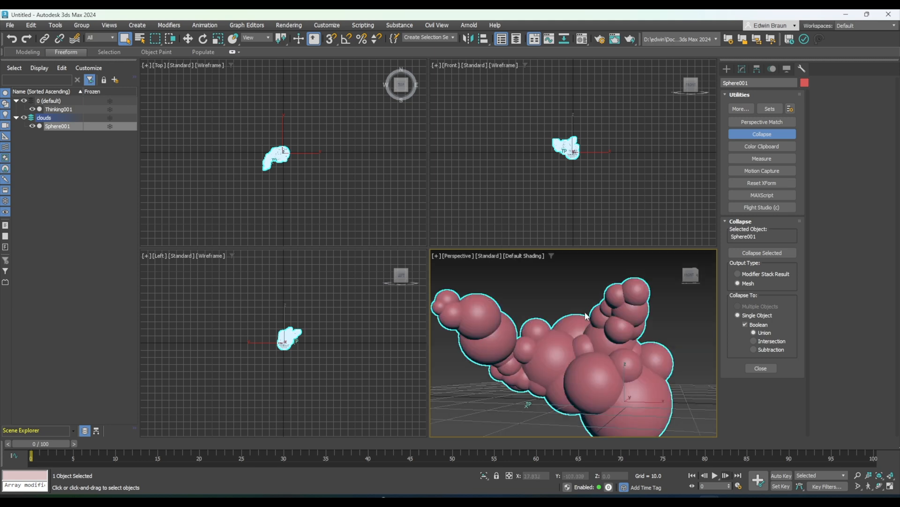
scroll(586, 315, down, 3)
alt+middle_drag(580, 313, 585, 328)
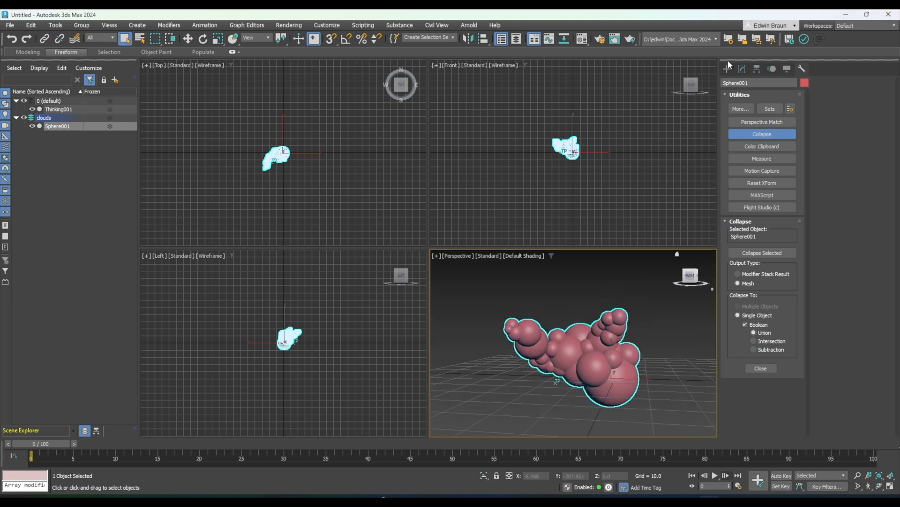
Apply an FFD 3x3x3 modifier to the merged cloud mesh and activate its control point editing.
click(742, 68)
click(805, 95)
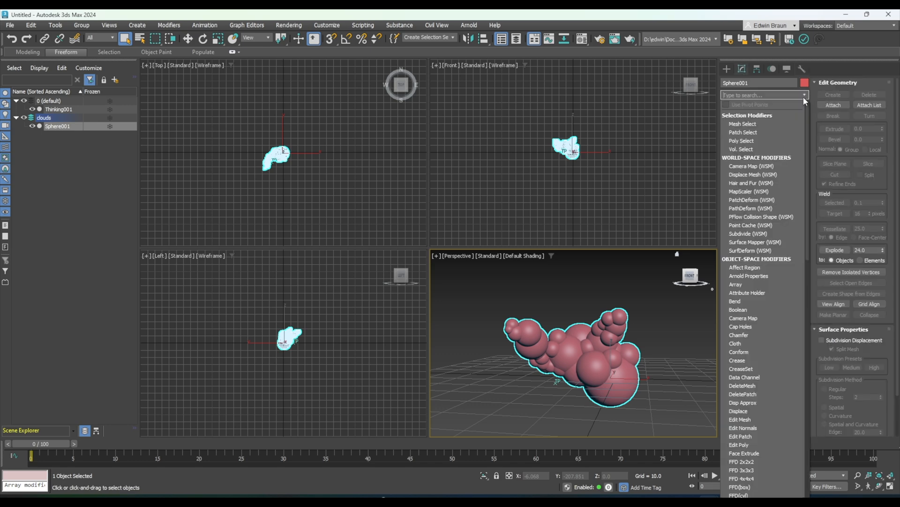
click(757, 471)
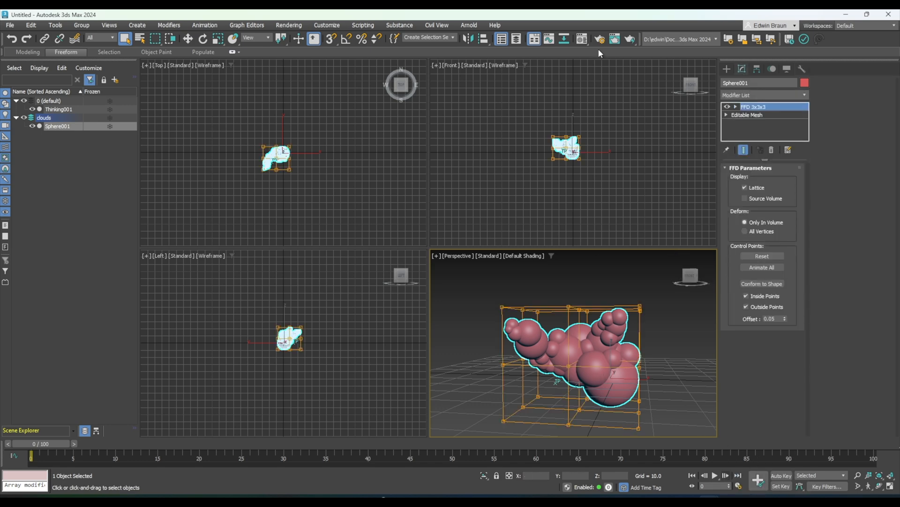
scroll(558, 147, up, 5)
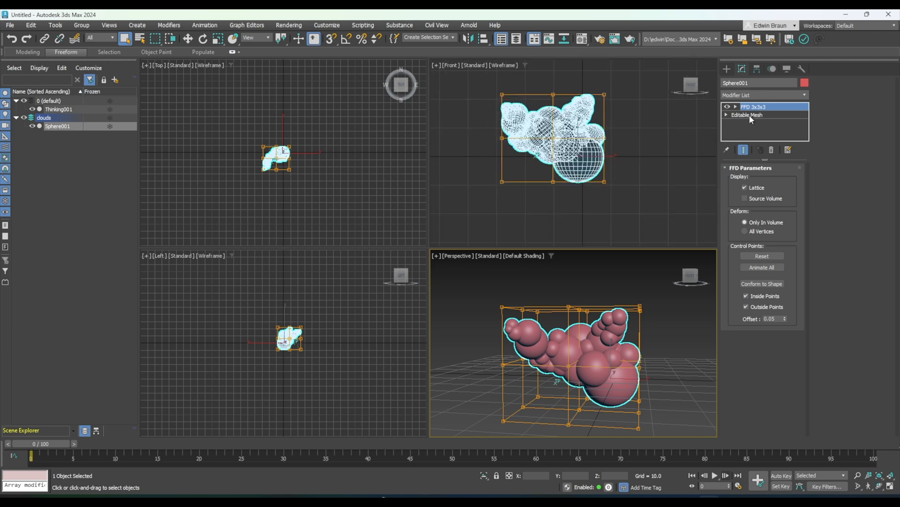
click(736, 107)
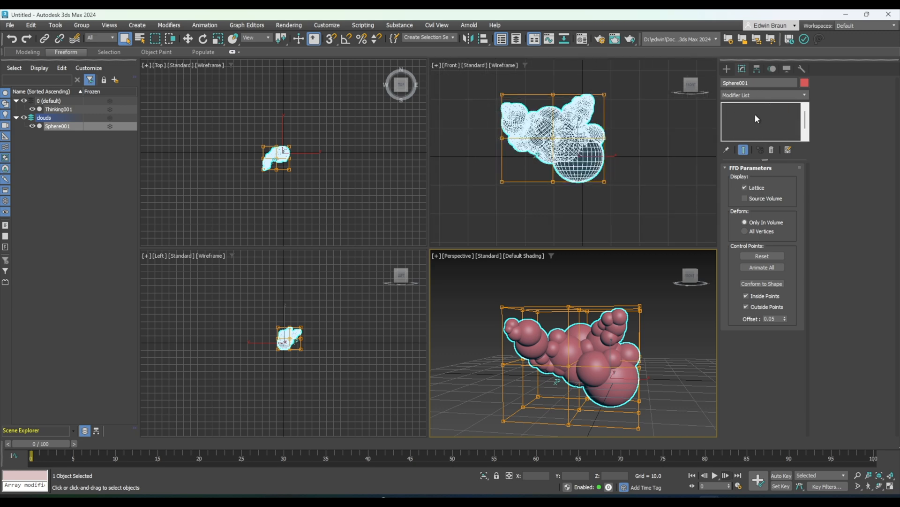
click(755, 114)
Flatten the cloud's underside by raising the FFD lattice's bottom row of control points to about -1.4 in Z.
click(486, 179)
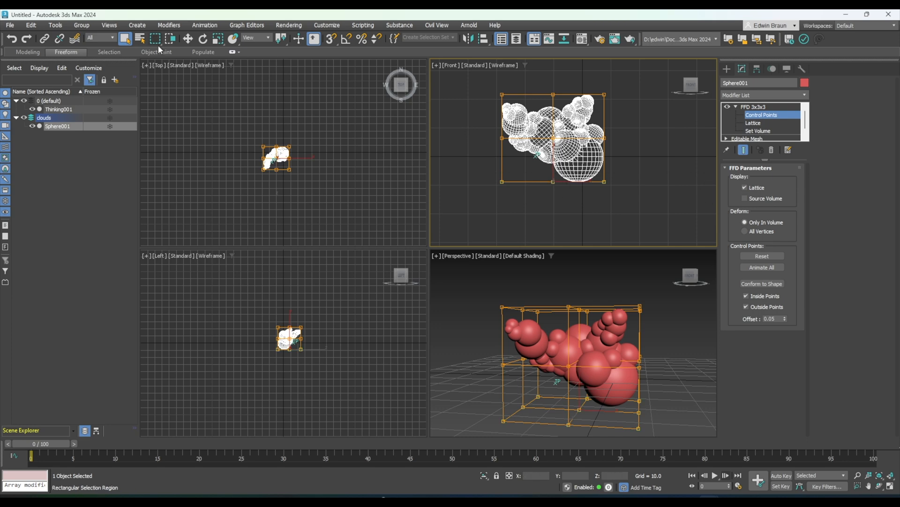
click(187, 39)
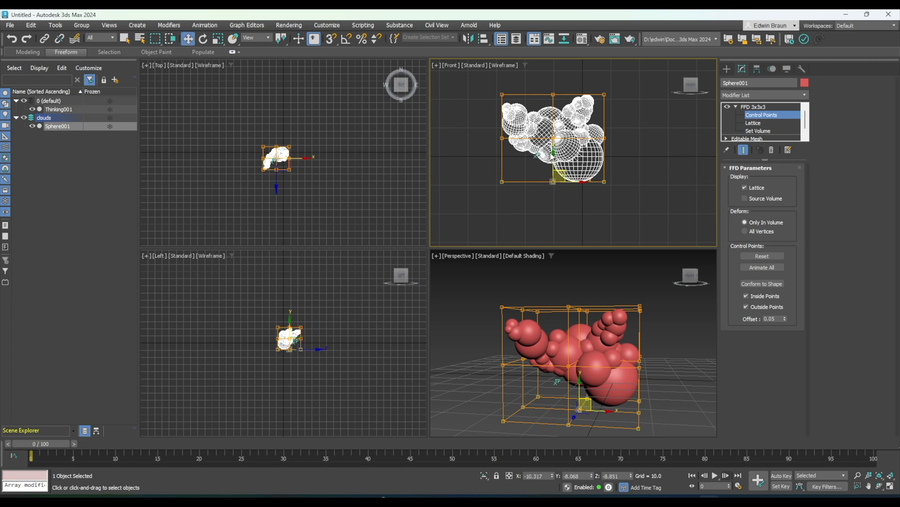
drag(554, 154, 553, 133)
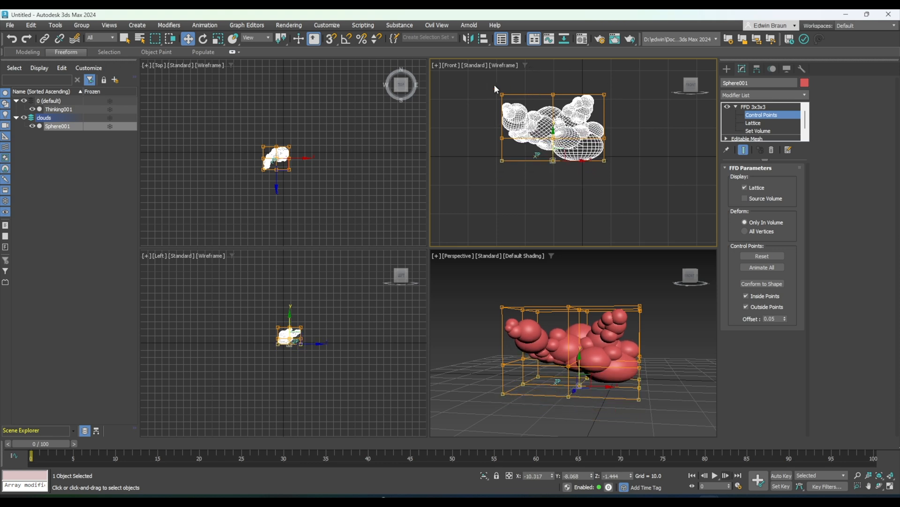
Pull the lattice's upper corner control points outward and raise its top middle points in the front view.
mouse_move(495, 84)
mouse_down()
mouse_move(509, 98)
mouse_move(487, 86)
mouse_up()
click(554, 93)
drag(553, 94, 553, 61)
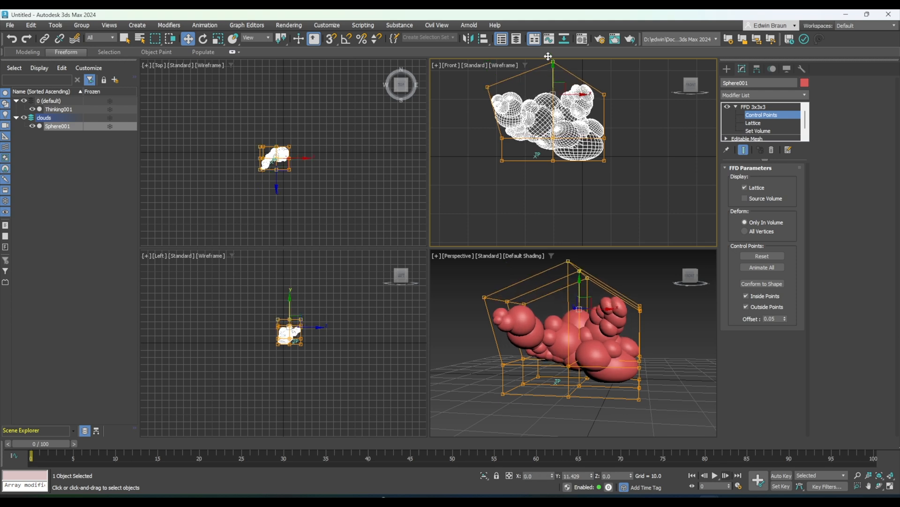
click(605, 93)
drag(604, 94, 634, 96)
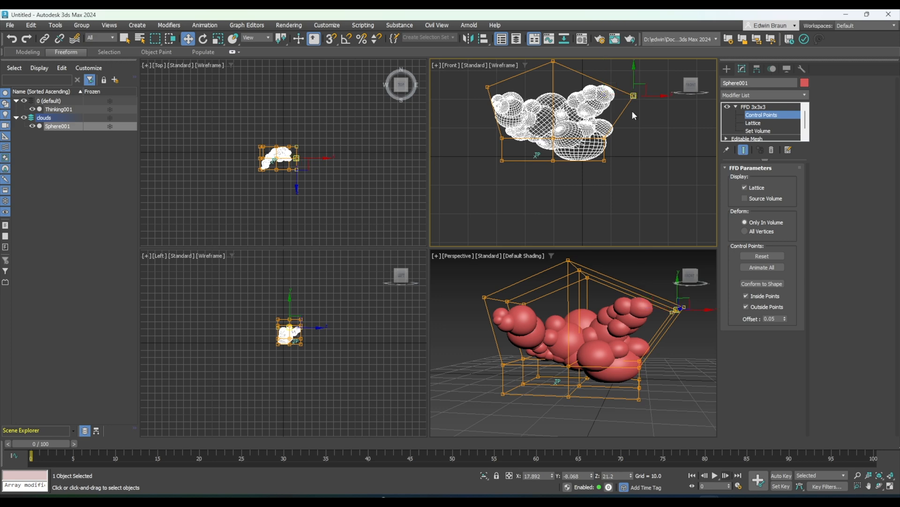
Stretch the lattice's base by moving its bottom control points toward the arm side, and finish control point editing.
mouse_move(604, 154)
mouse_down()
mouse_move(609, 170)
mouse_move(602, 161)
mouse_up()
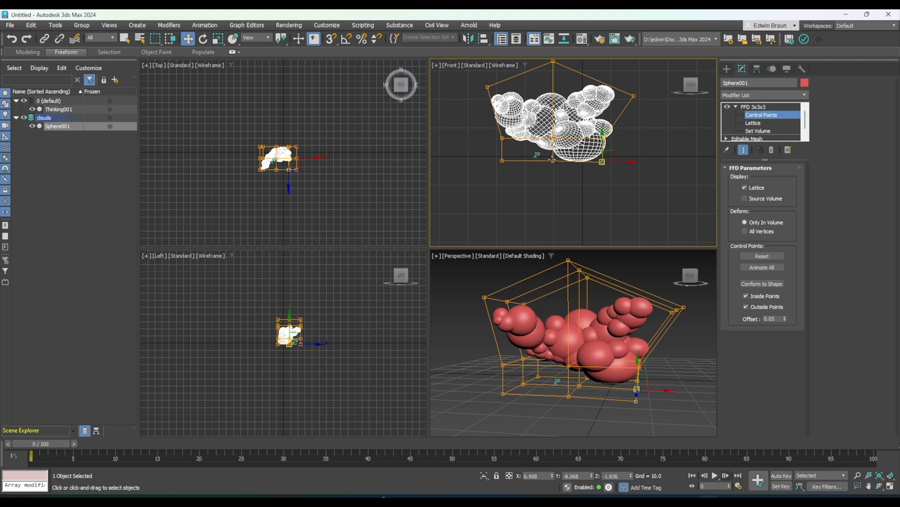
click(553, 159)
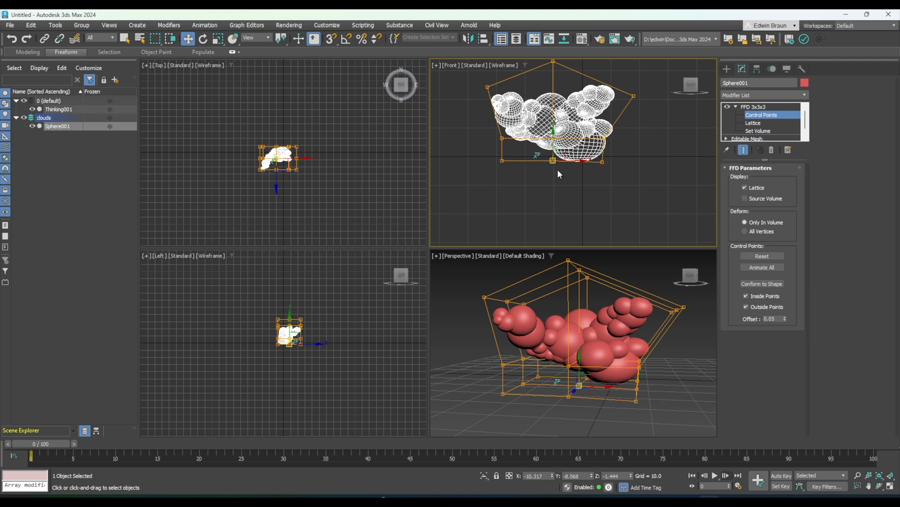
drag(555, 163, 485, 163)
click(498, 161)
alt+middle_drag(581, 376, 573, 359)
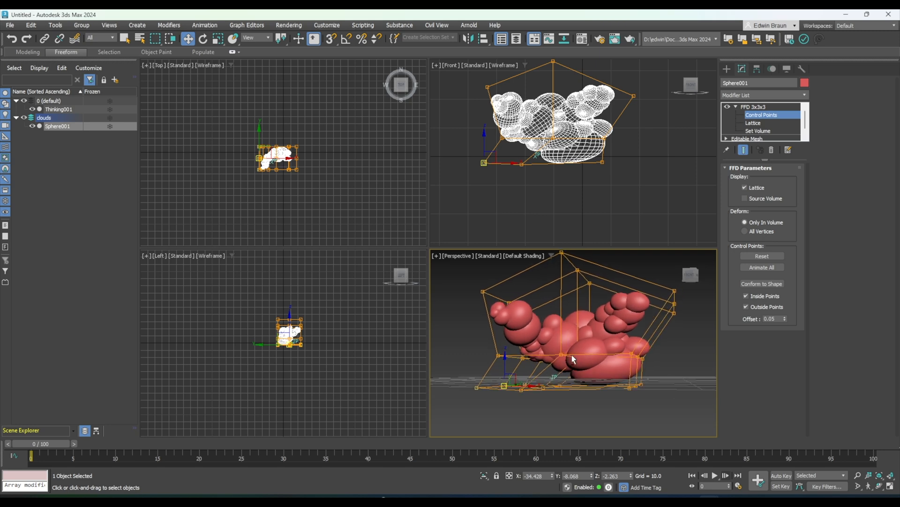
click(763, 115)
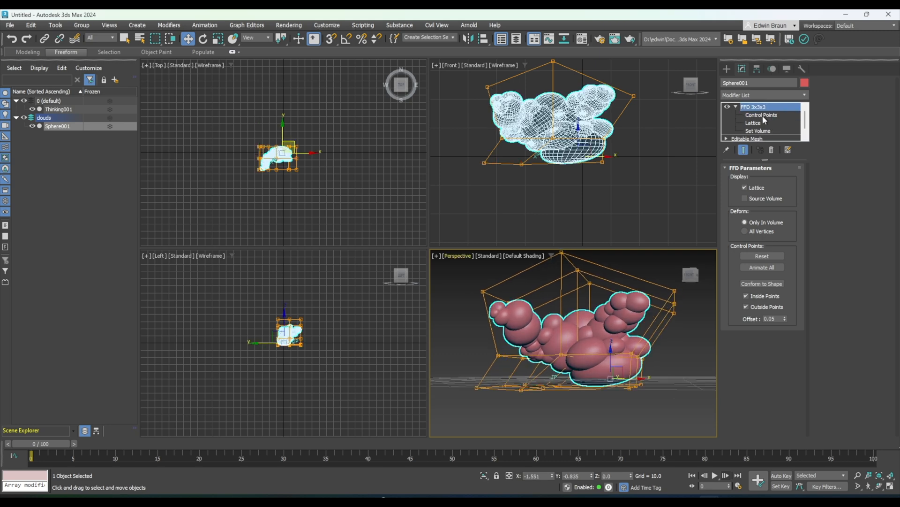
click(735, 107)
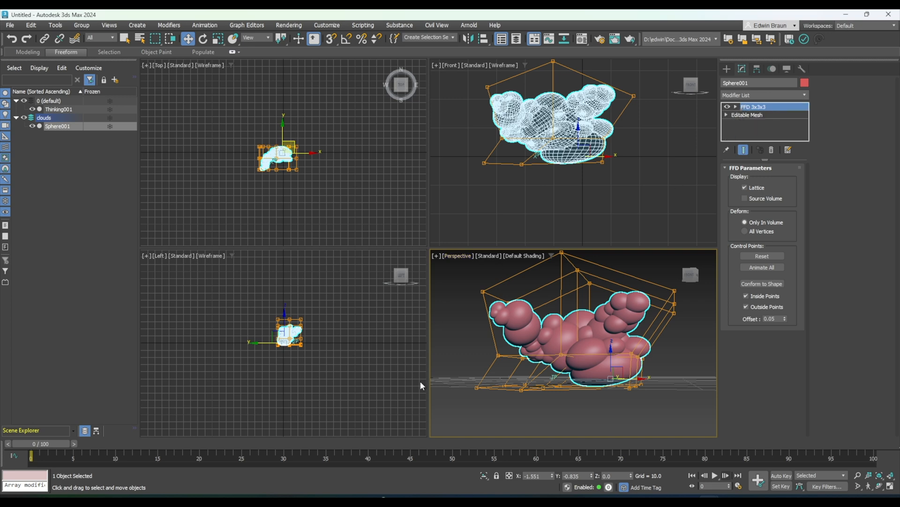
Rename the cloud mesh in the clouds layer as myCloud.
click(726, 69)
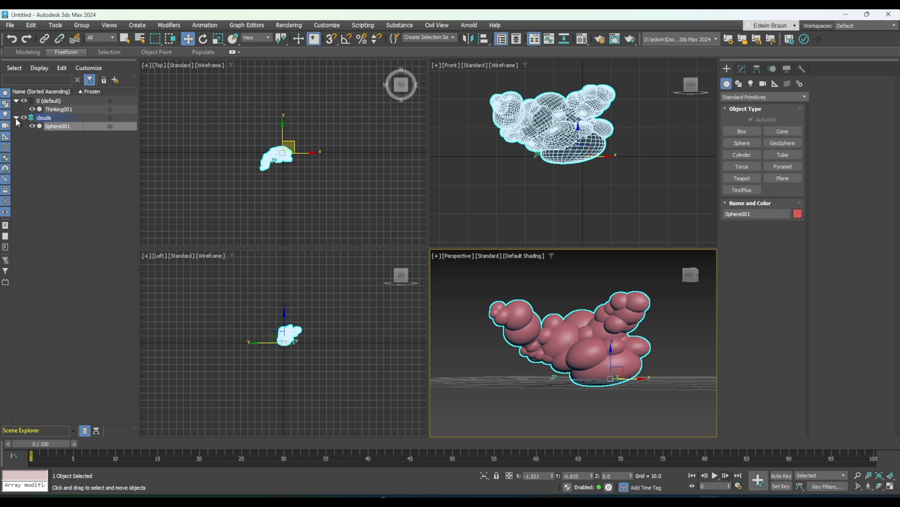
click(64, 127)
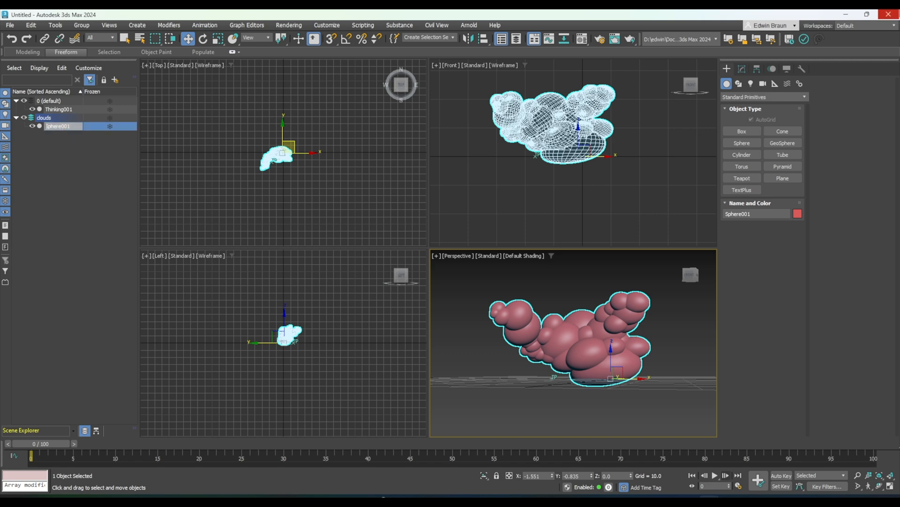
key(ctrl+a)
text(myCloud)
key(Return)
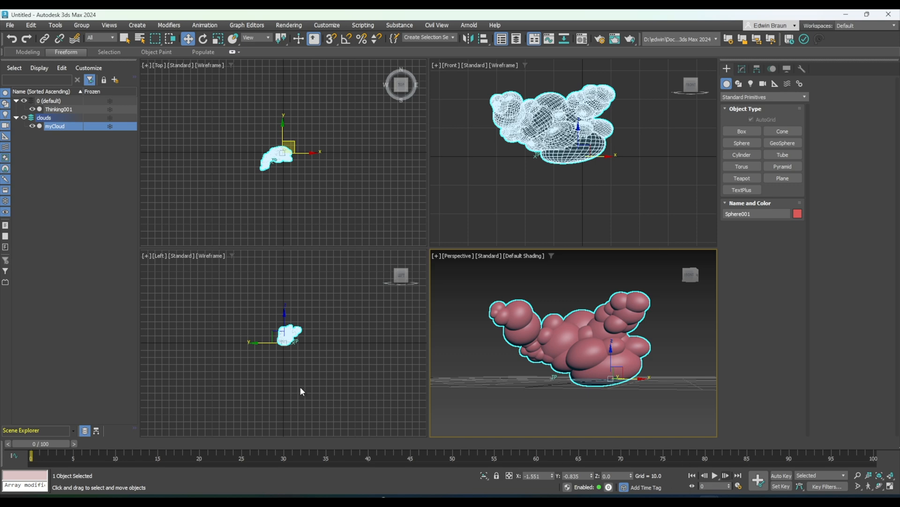
Open the properties of Thinking001, show the CloudGen dynamic set, and shift its operator group slightly across the canvas.
click(63, 119)
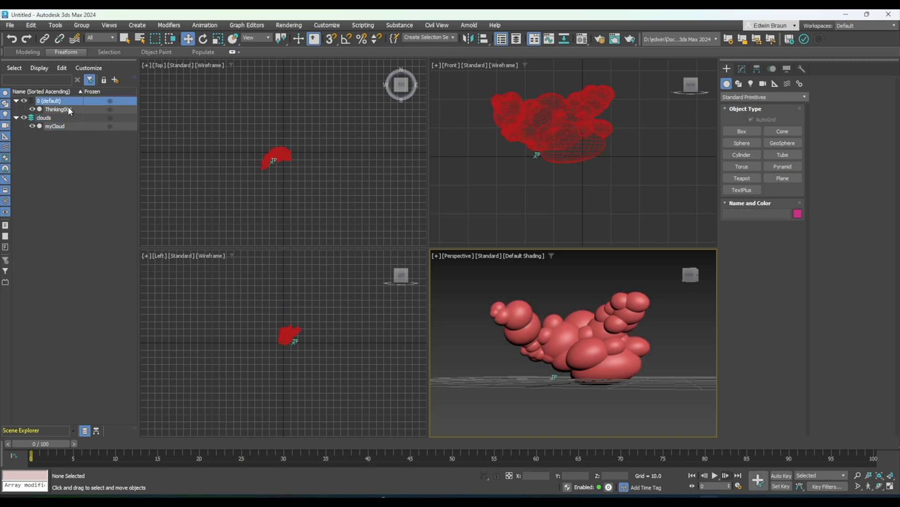
click(69, 107)
click(742, 69)
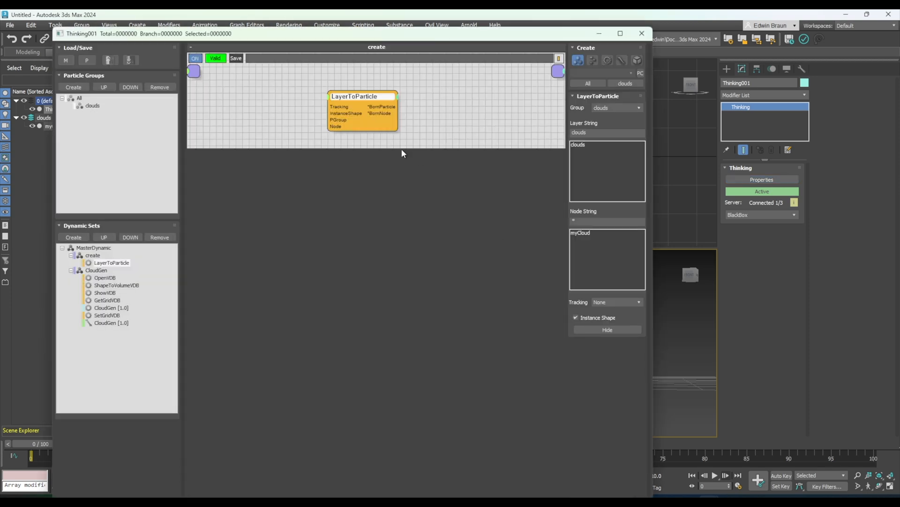
drag(392, 28, 334, 31)
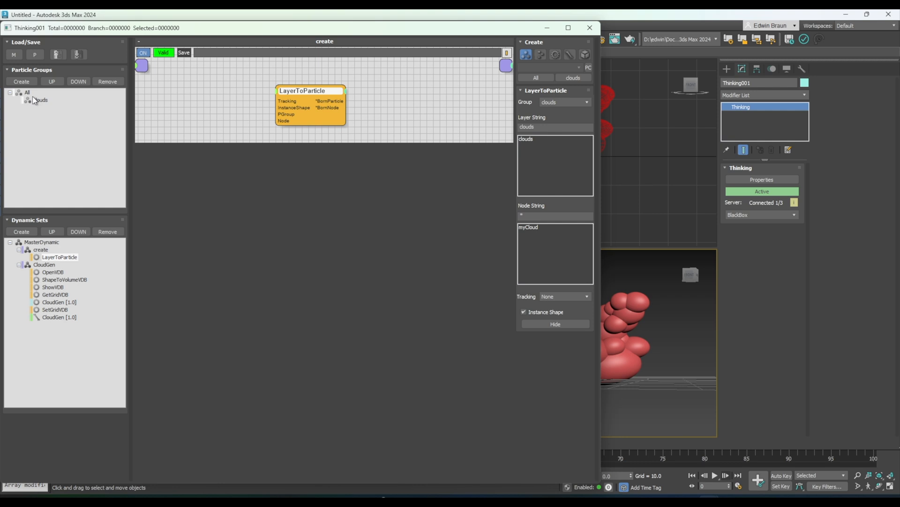
click(44, 265)
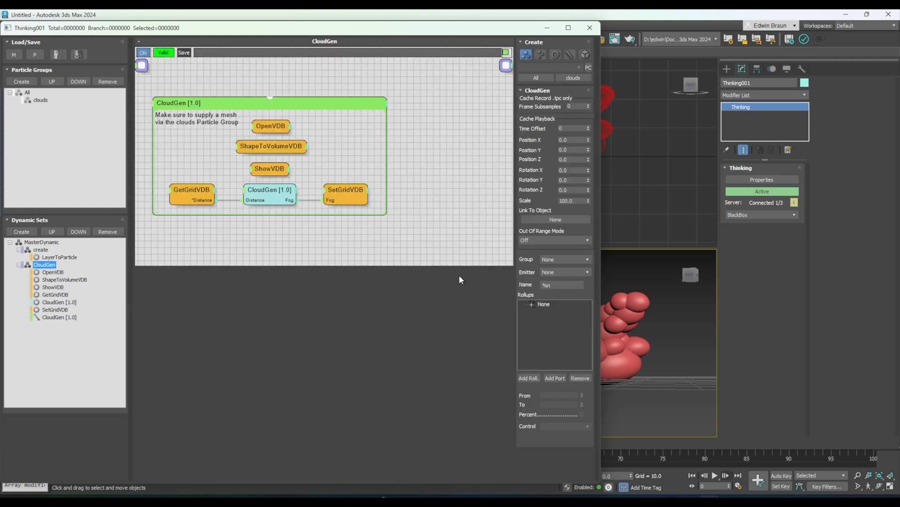
click(329, 100)
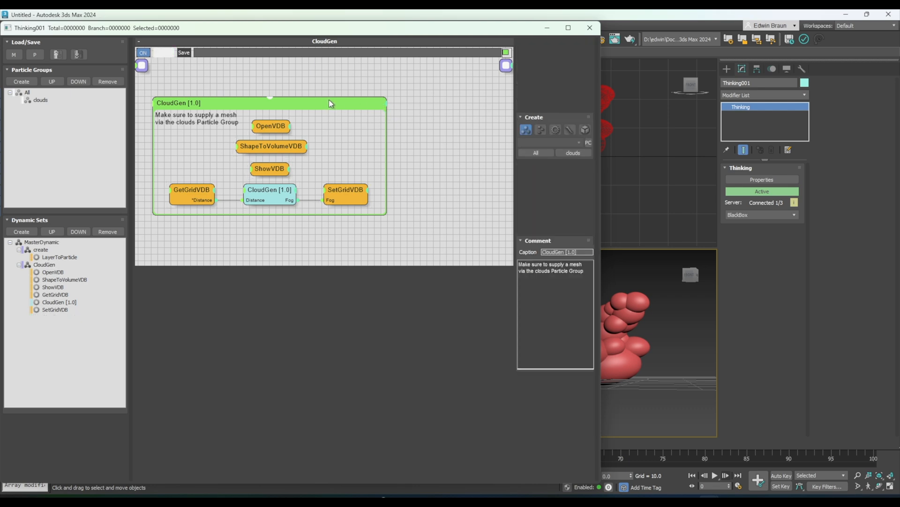
drag(328, 99, 363, 95)
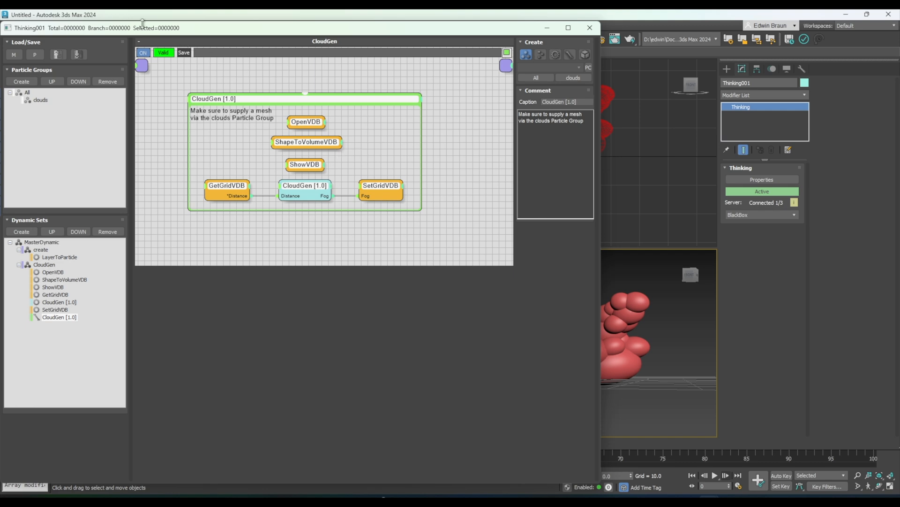
Hide myCloud in the scene, and narrow and reposition the thinkingParticles window to uncover the front and perspective viewports.
drag(144, 28, 215, 28)
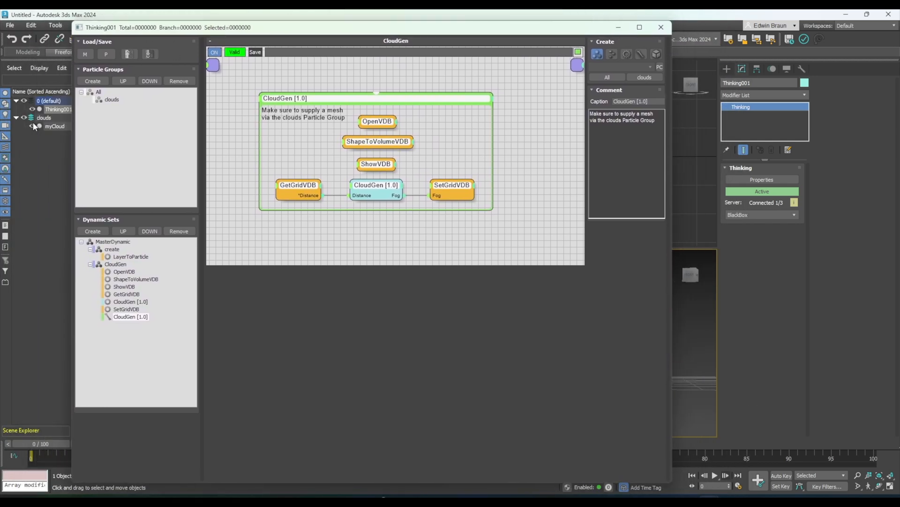
click(31, 126)
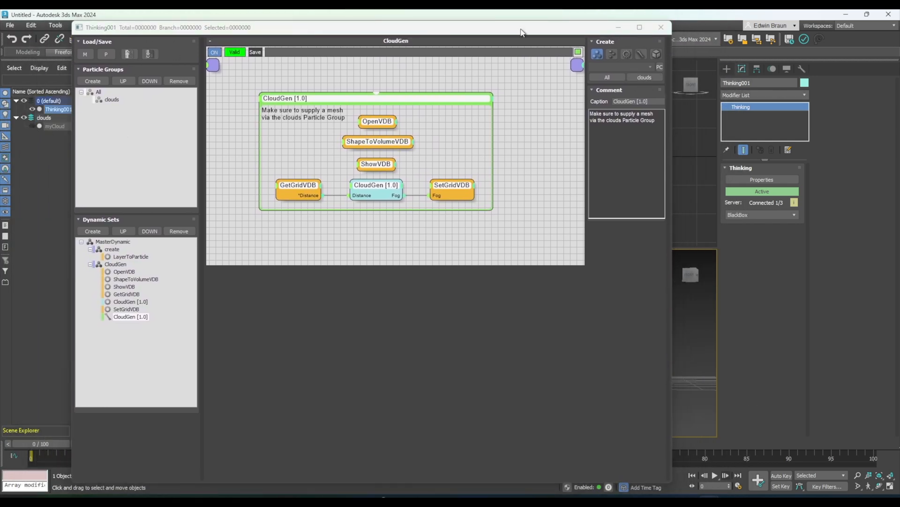
drag(672, 116, 524, 123)
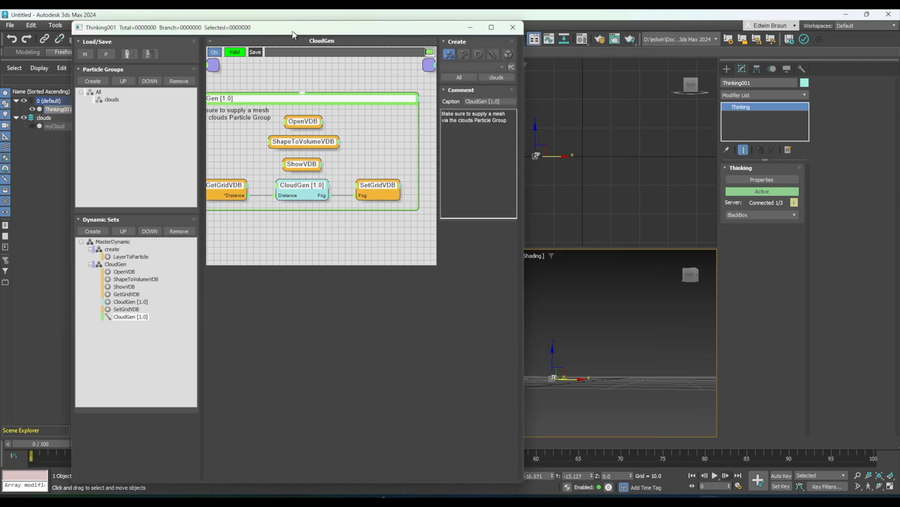
drag(294, 34, 222, 24)
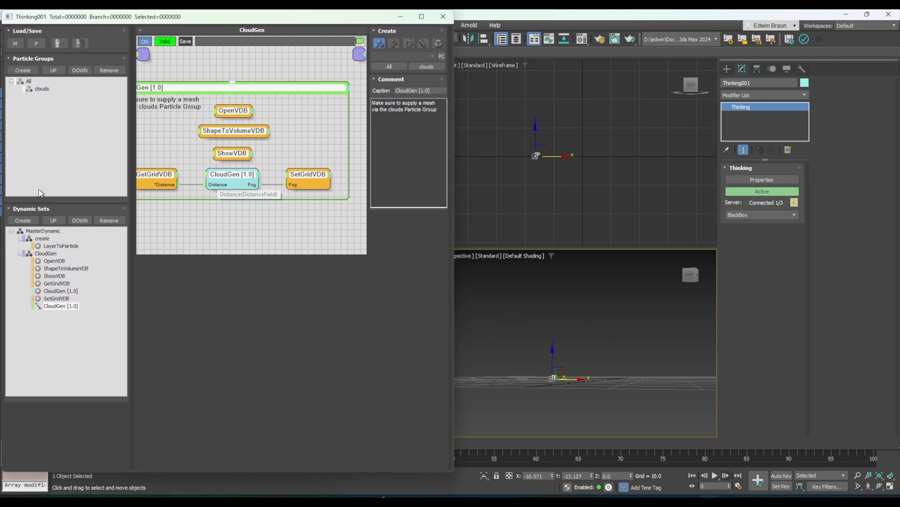
Set the clouds particle group's viewport display to None, and advance the simulation one frame before returning to the start.
click(39, 231)
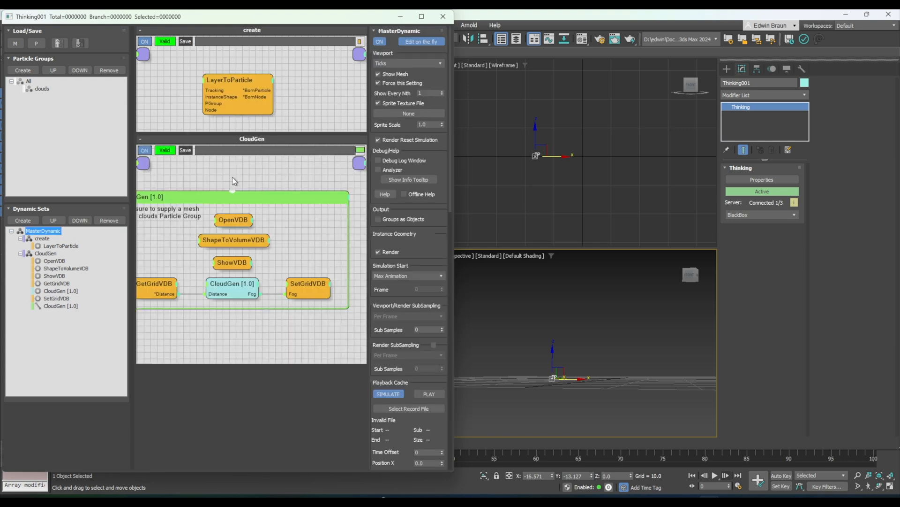
click(382, 85)
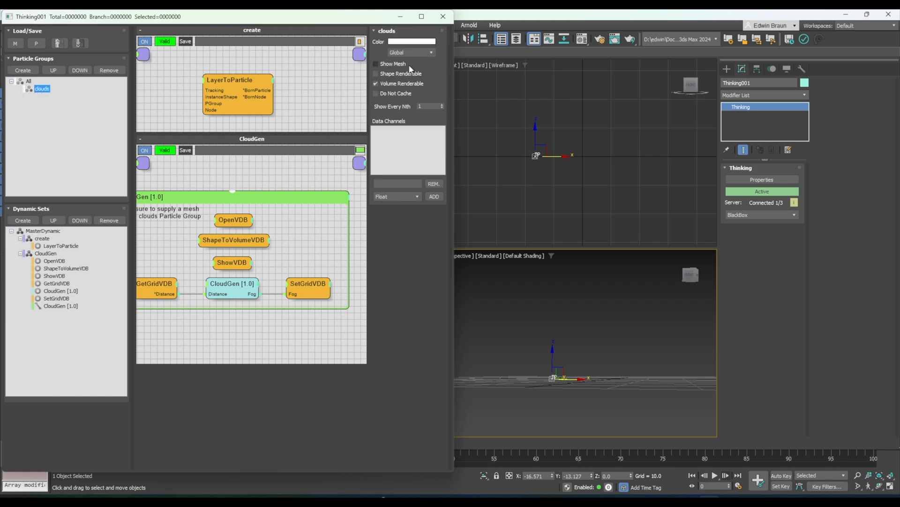
click(409, 52)
click(408, 60)
click(726, 475)
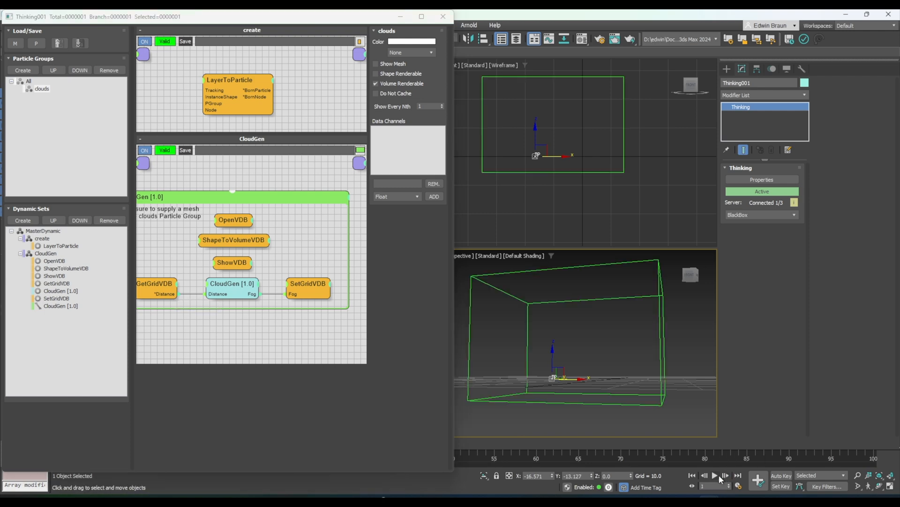
click(692, 475)
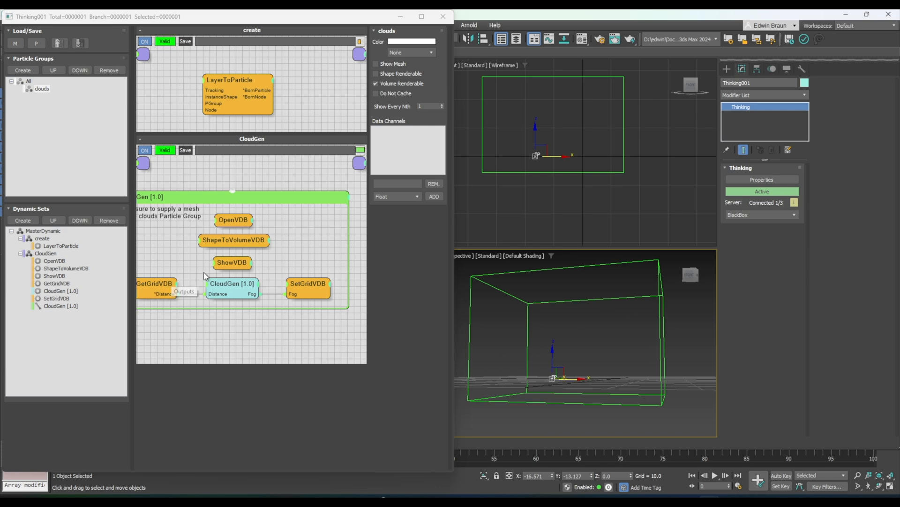
Set the ShowVDB node's volume display type to Volume and its grid value normalization to Manual Range.
click(231, 266)
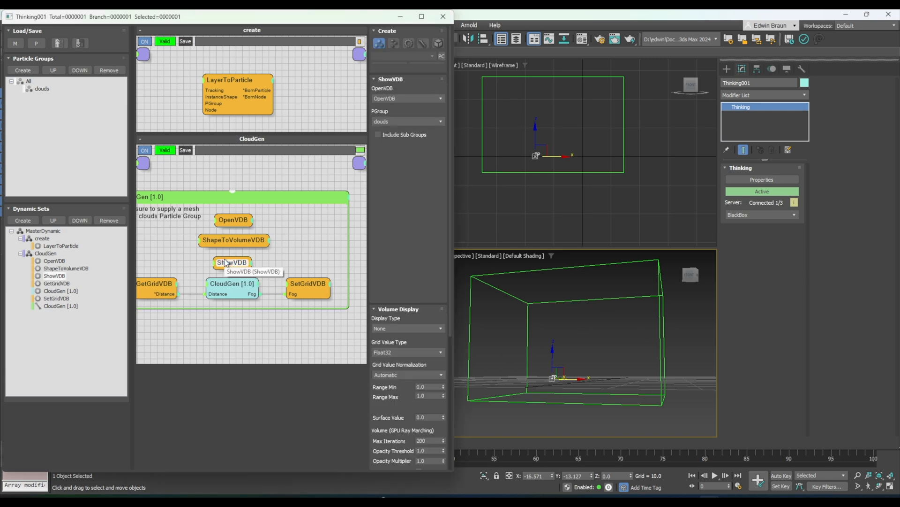
click(426, 329)
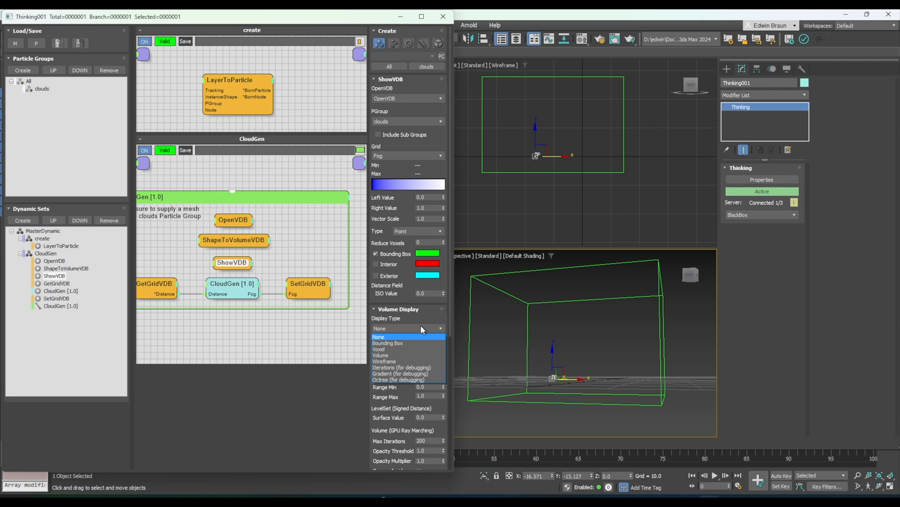
click(393, 359)
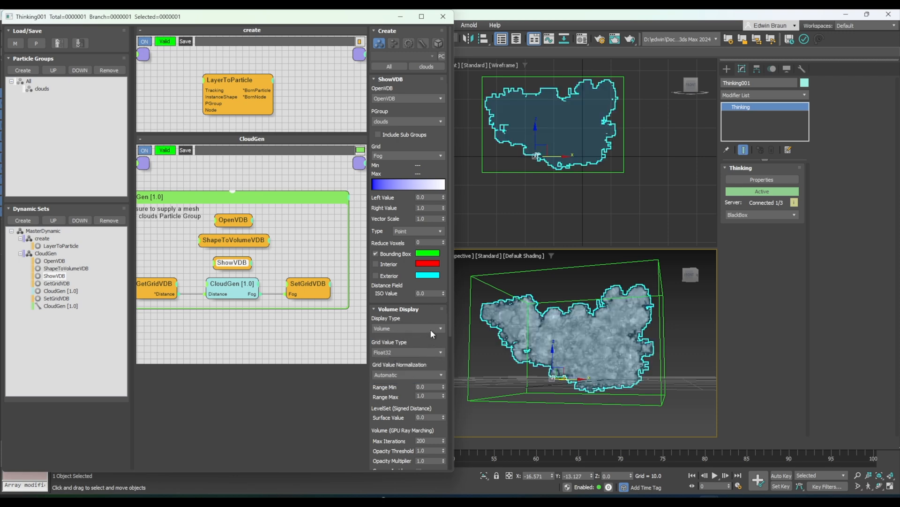
click(398, 375)
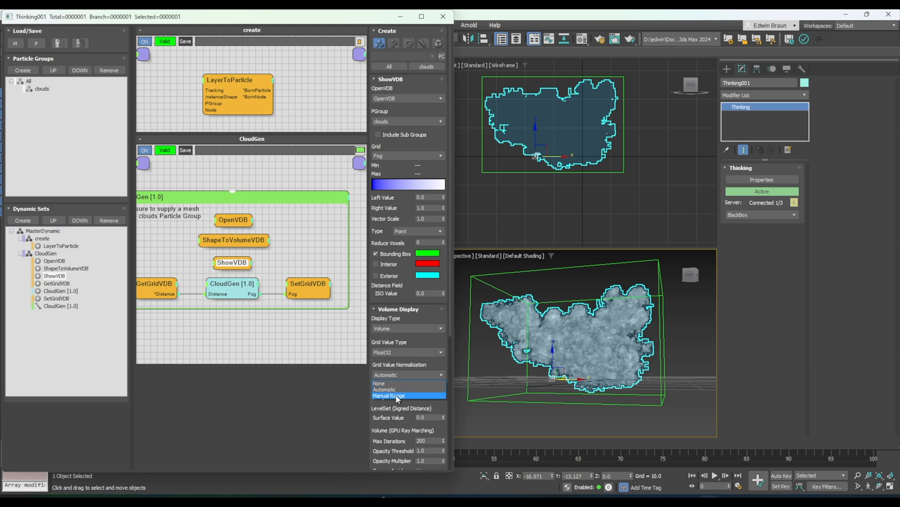
click(394, 396)
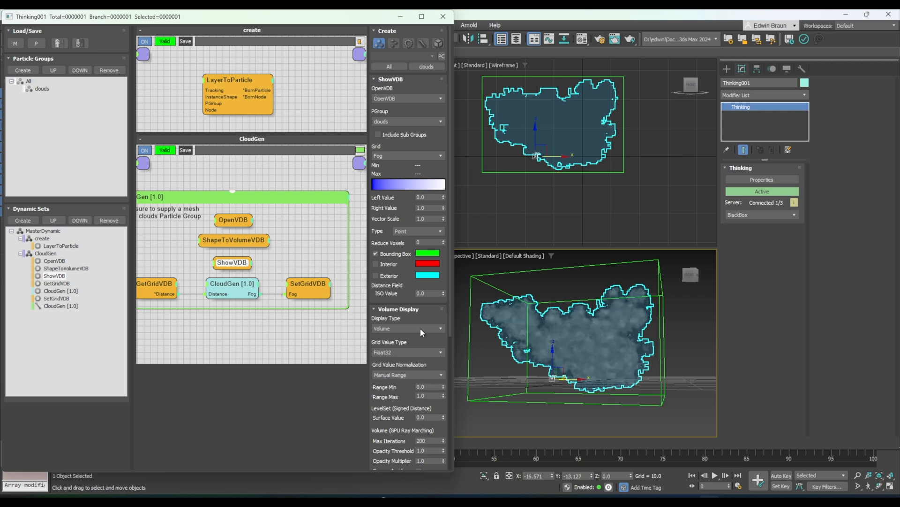
click(396, 309)
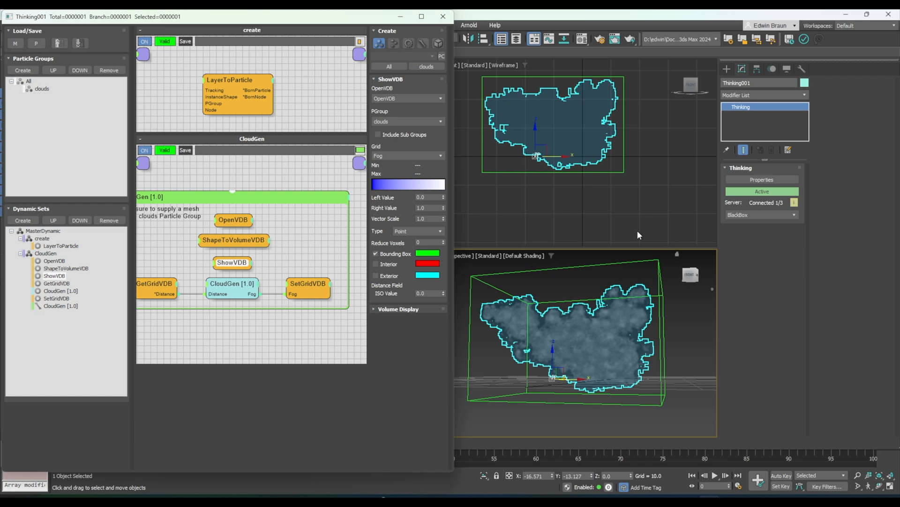
mouse_move(561, 339)
alt+middle_down()
mouse_move(574, 339)
mouse_move(450, 360)
mouse_move(532, 366)
mouse_move(584, 350)
mouse_move(592, 327)
mouse_move(562, 345)
alt+middle_up()
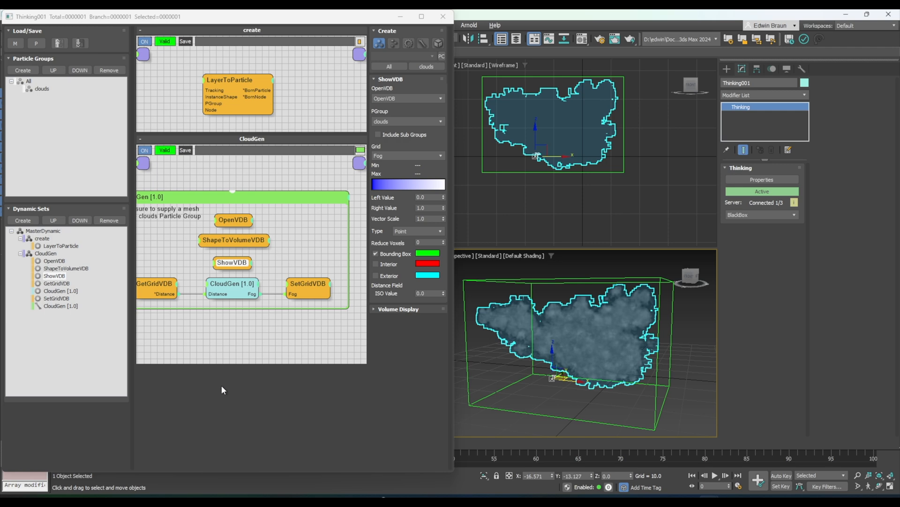
Select the CloudGen [1.0] node and look through its Globals, Deform Noise, Density Noise and Animation parameters.
click(228, 282)
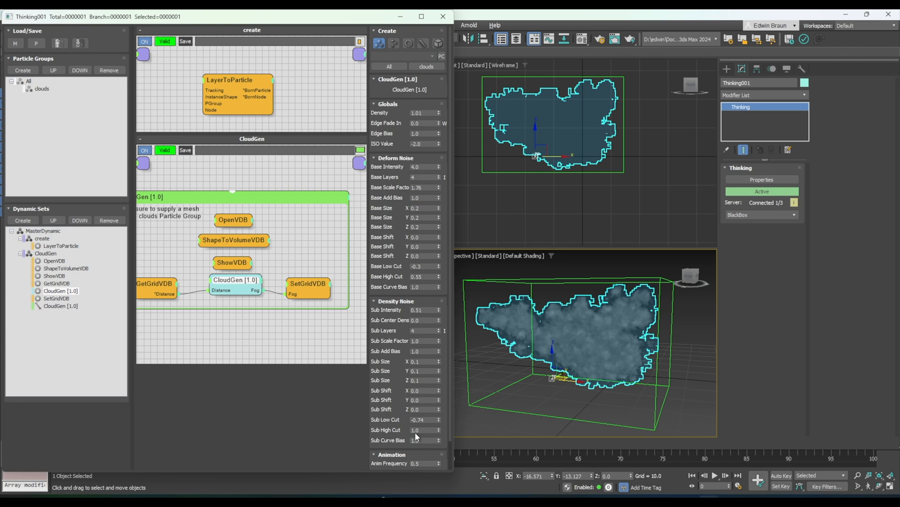
scroll(406, 415, down, 3)
scroll(405, 403, up, 3)
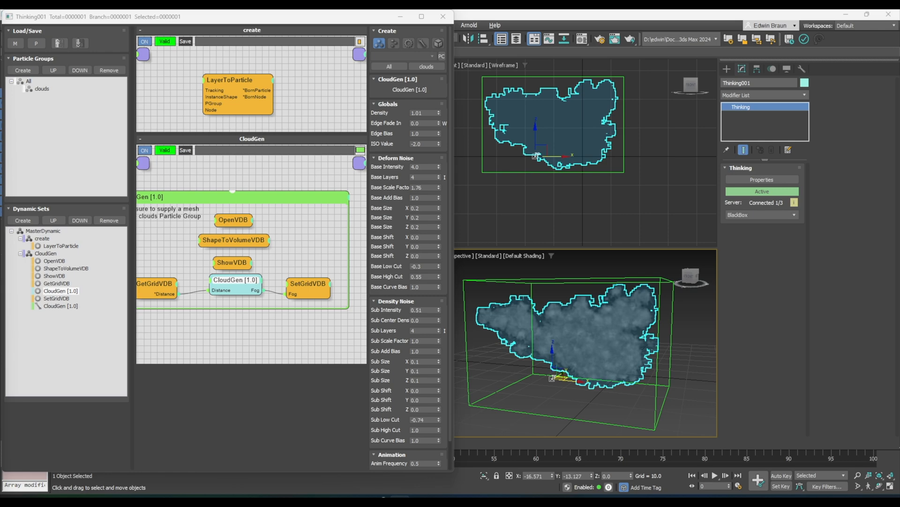
Switch to the web browser and read the CloudGen documentation on the Globals, Deform Noise and Density Noise parameters.
drag(0, 60, 808, 68)
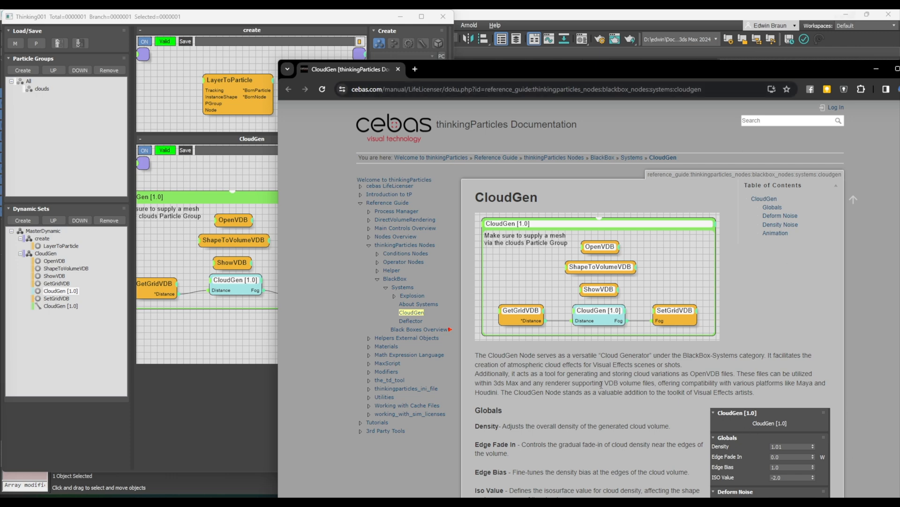
scroll(657, 394, down, 2)
scroll(617, 357, down, 7)
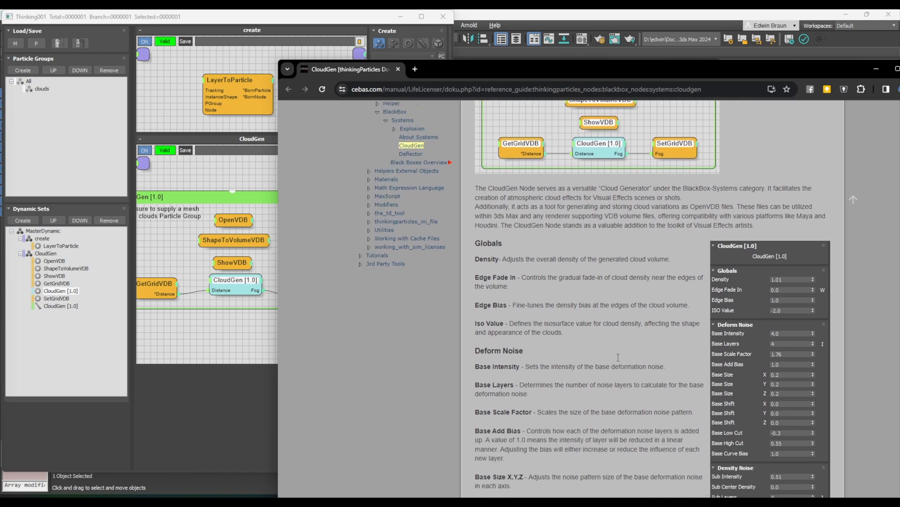
scroll(619, 355, down, 4)
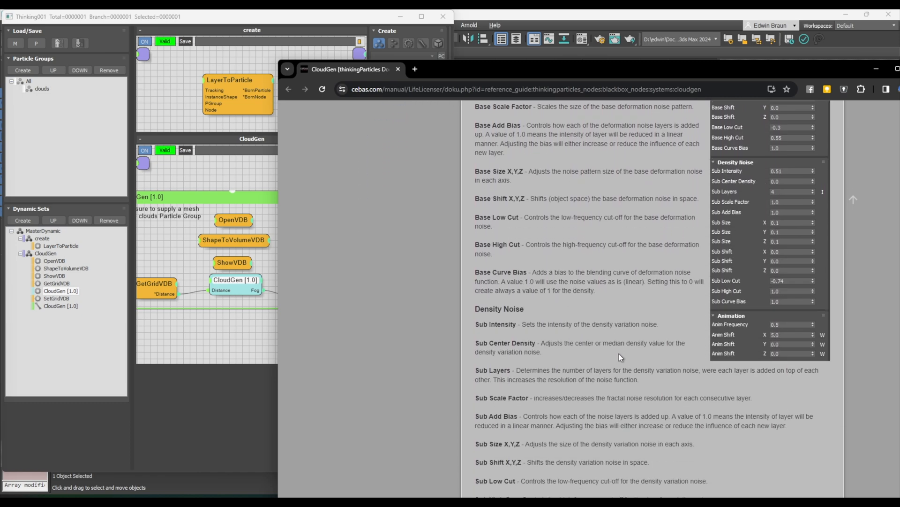
scroll(637, 378, up, 10)
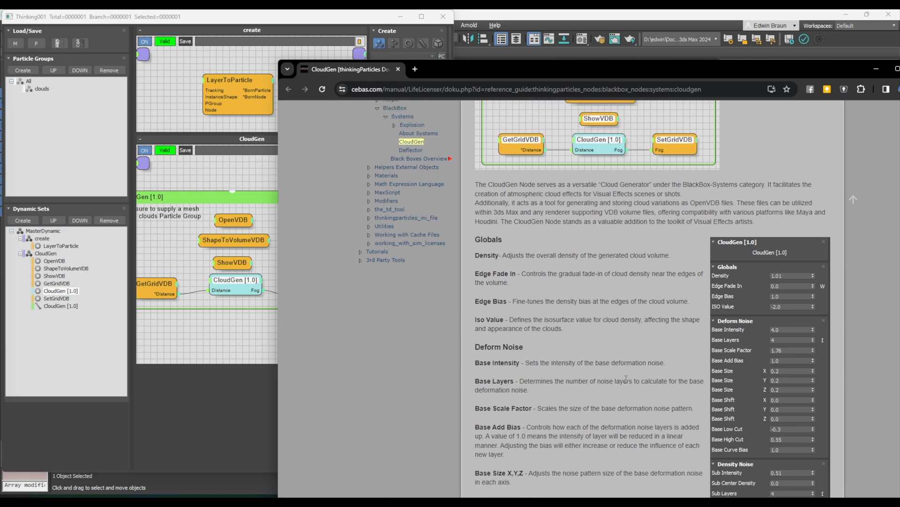
drag(820, 64, 728, 90)
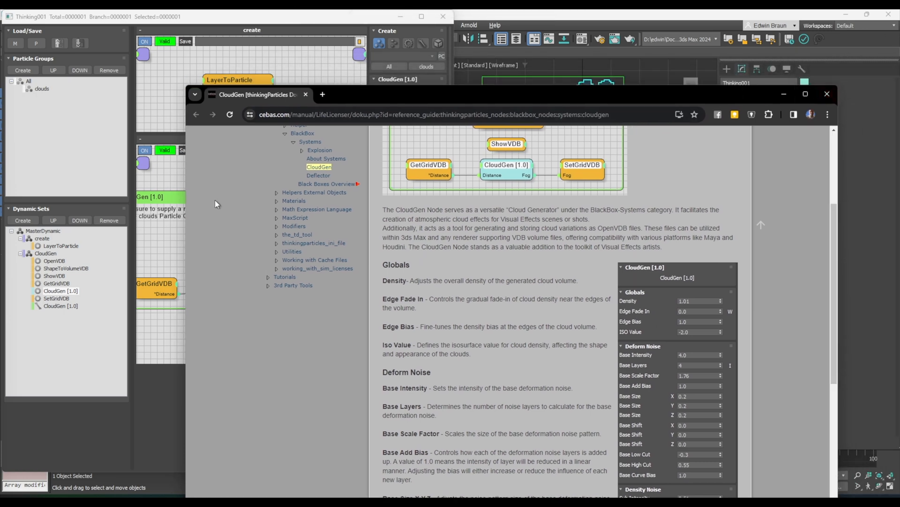
click(167, 399)
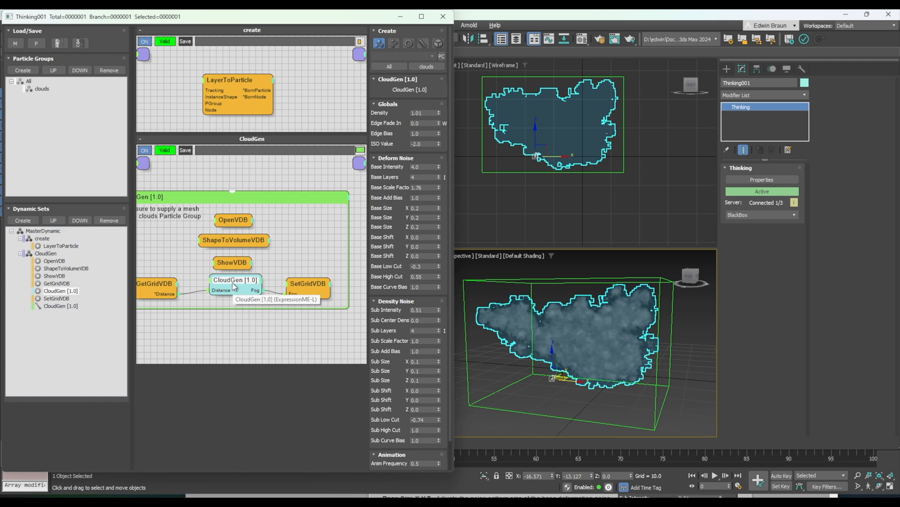
Call up the context help page for the CloudGen node, close it, and return to the thinkingParticles window.
key(F1)
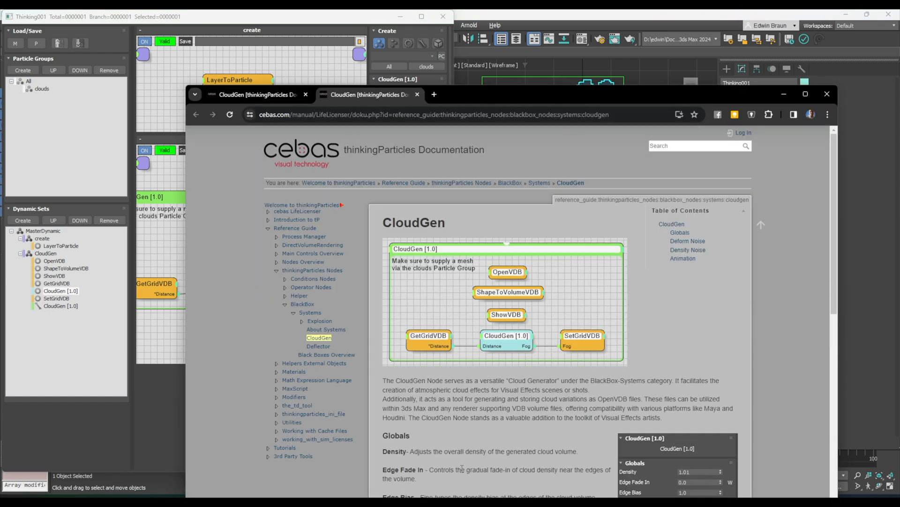
click(417, 95)
click(160, 412)
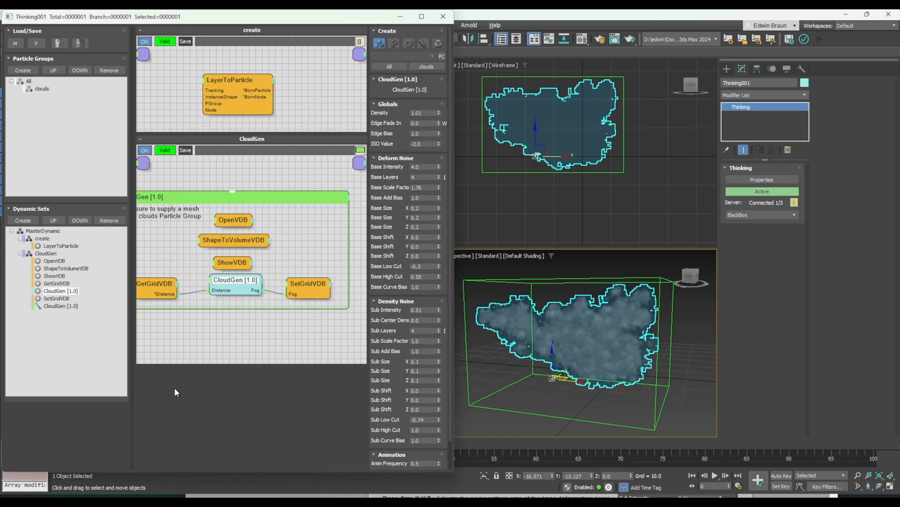
Open the help page for the GetGridVDB node, skim its operator inputs and outputs, and close the page.
click(152, 283)
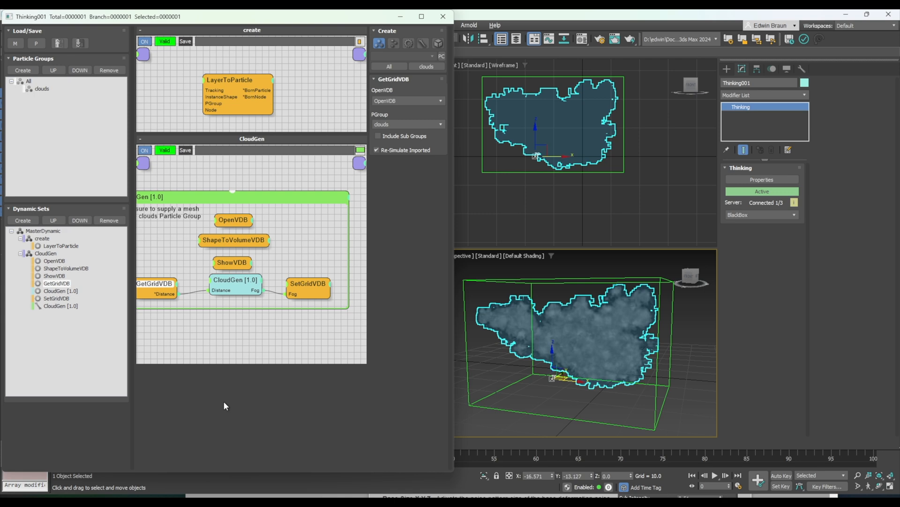
key(F1)
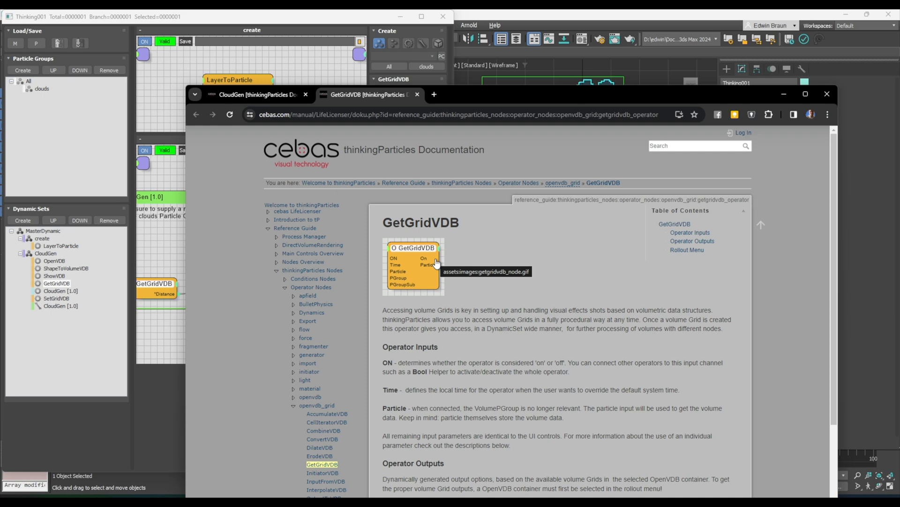
scroll(562, 290, down, 6)
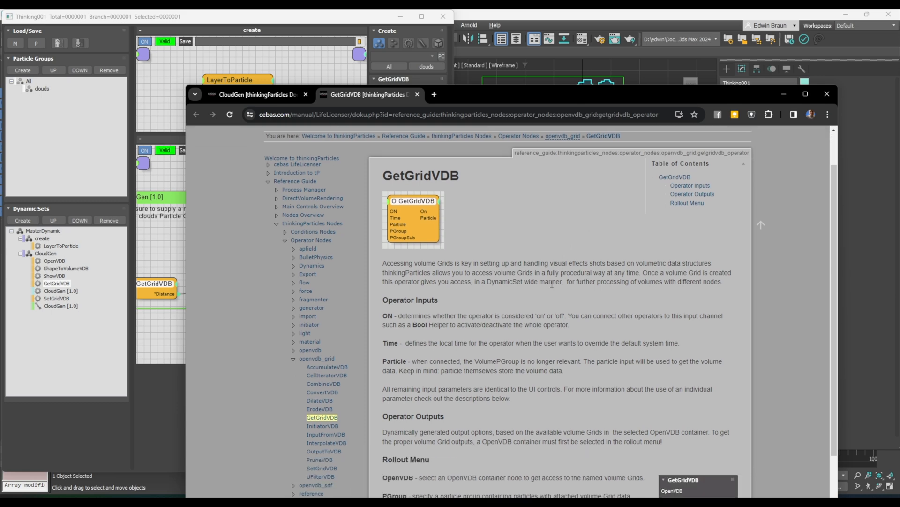
scroll(542, 318, up, 6)
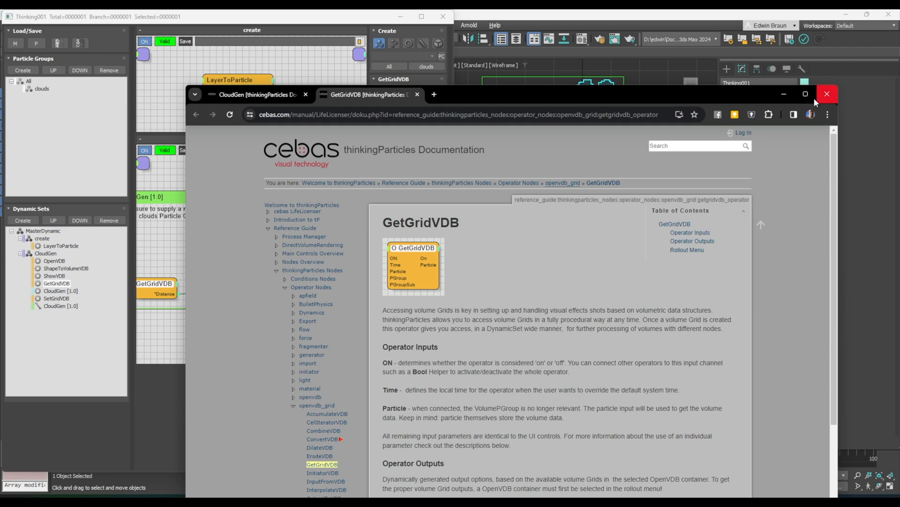
click(417, 94)
click(349, 22)
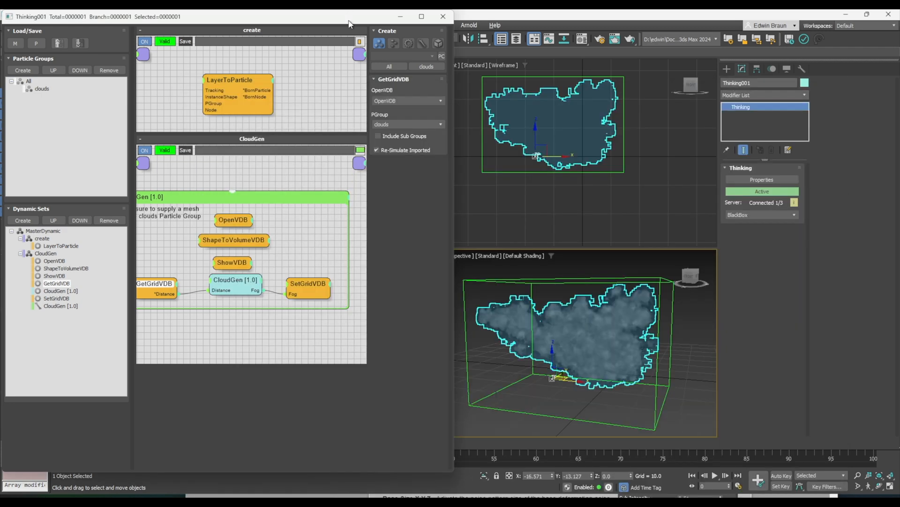
Open the help page for the OpenVDB node, skim its grid, material and export options, and close the page.
click(231, 221)
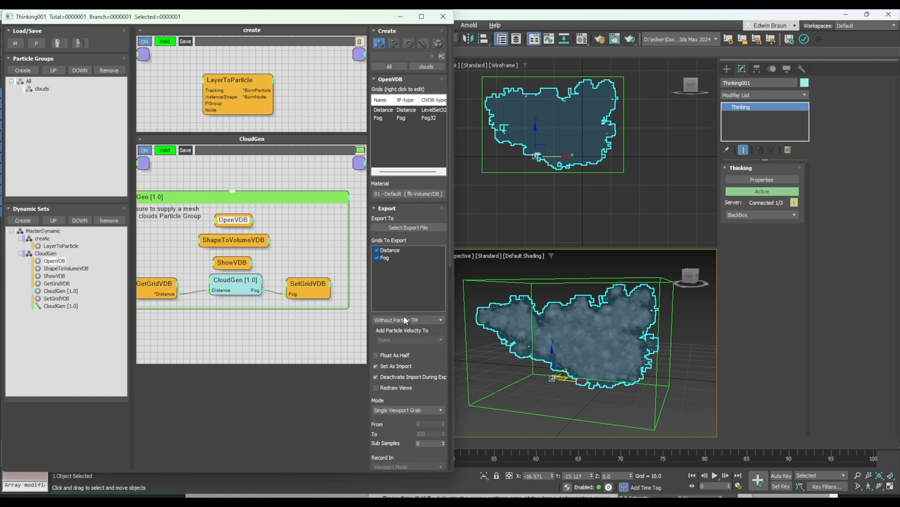
key(F1)
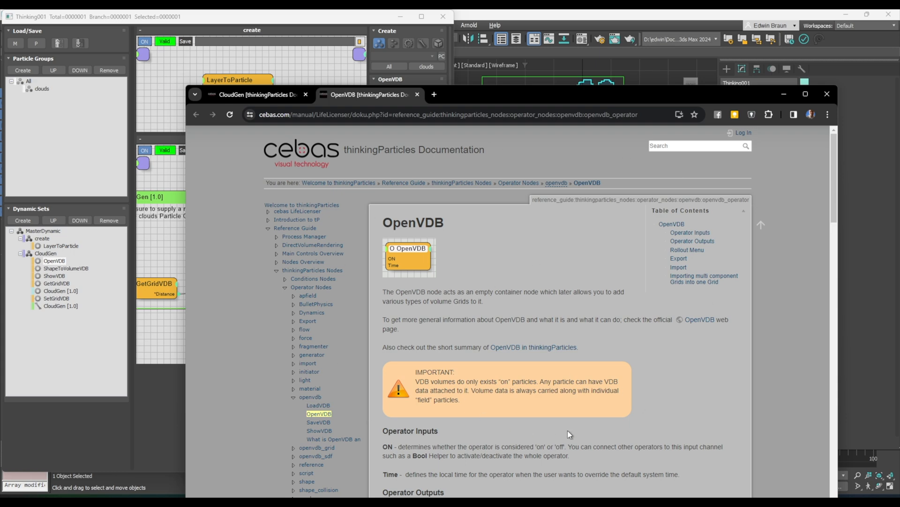
scroll(588, 419, down, 6)
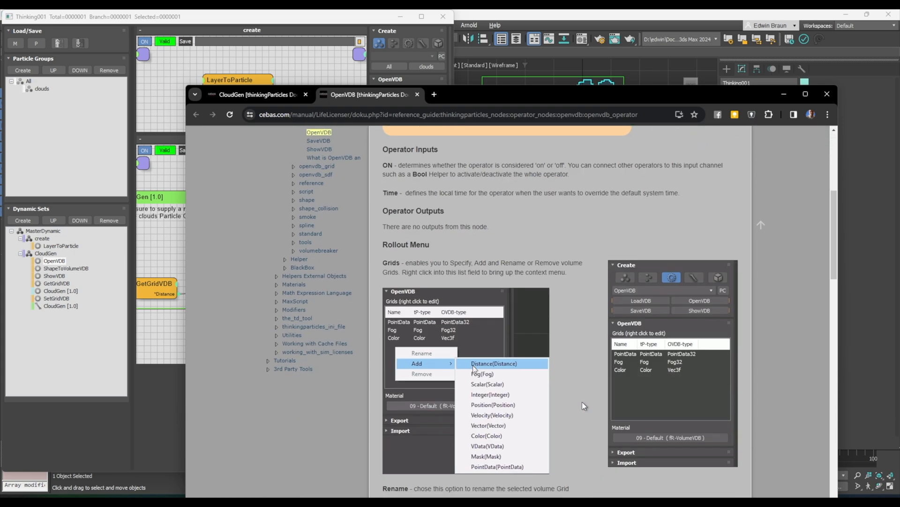
scroll(644, 383, down, 5)
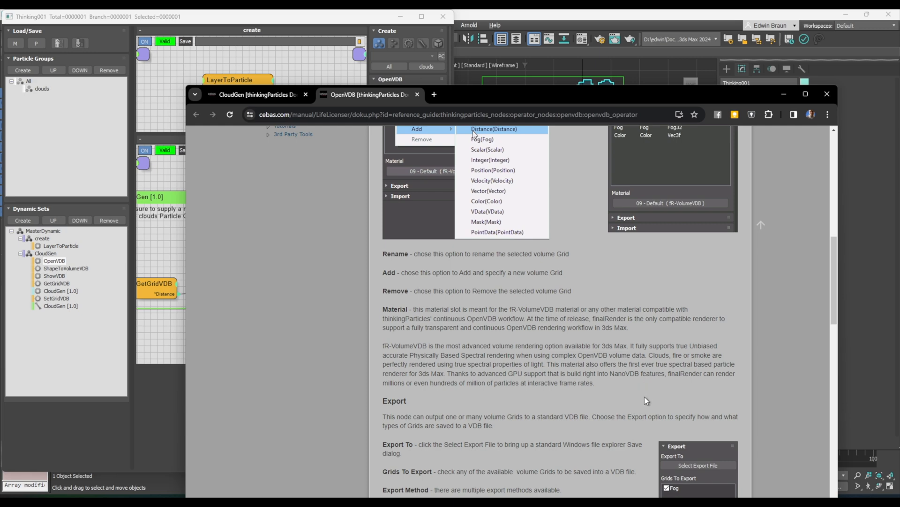
scroll(645, 396, up, 6)
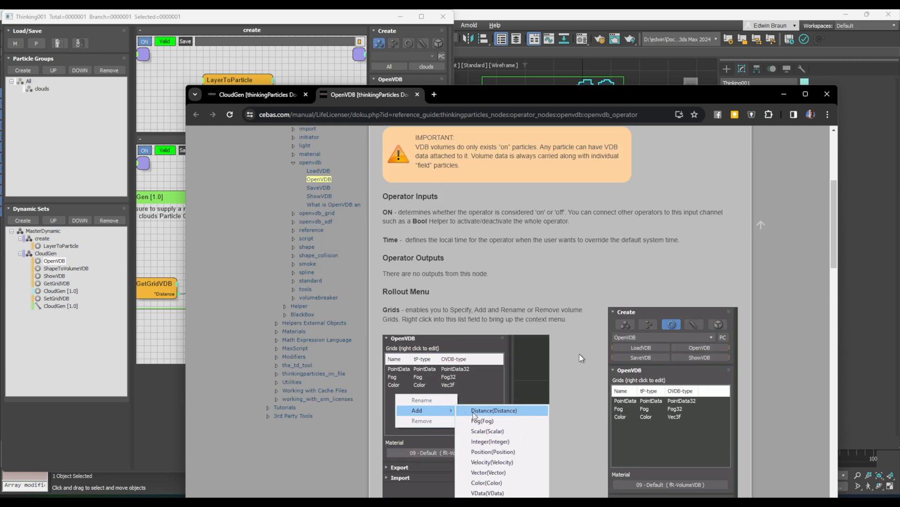
scroll(579, 357, up, 5)
click(417, 95)
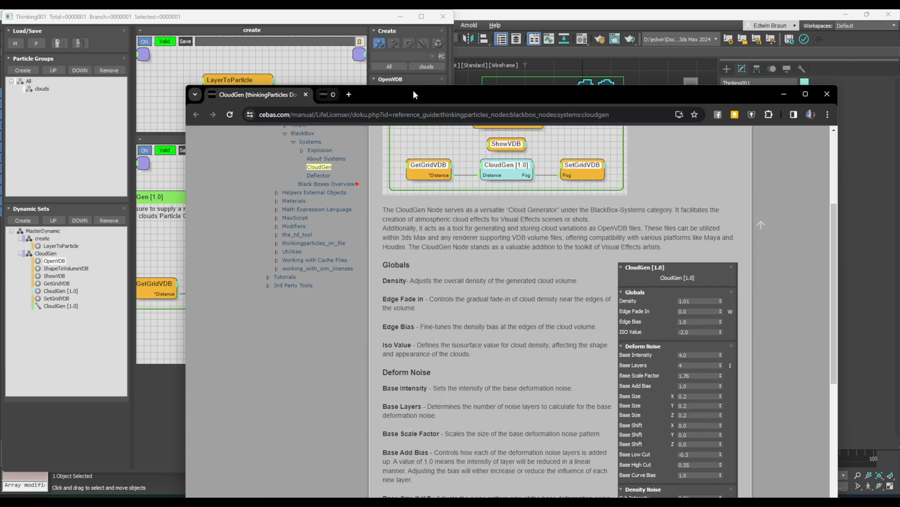
click(318, 31)
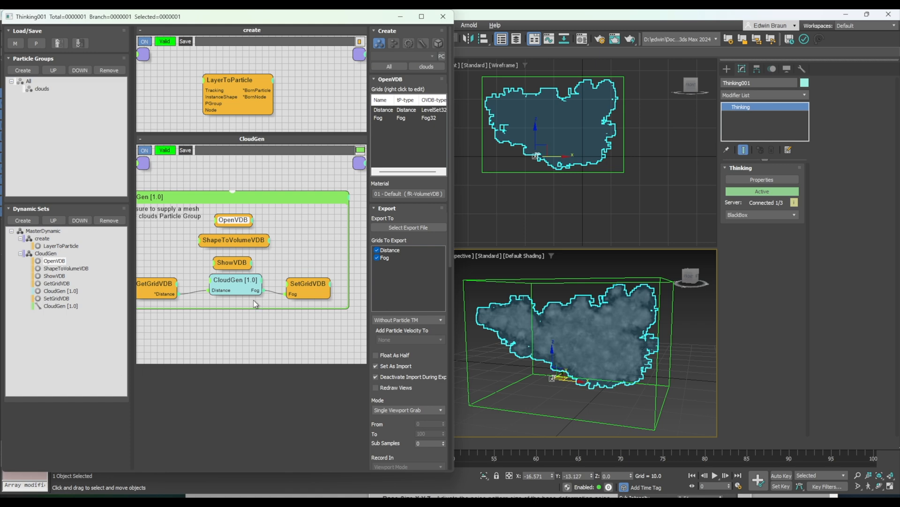
Set the CloudGen node's Base Intensity to 1.0, advance the simulation one frame, and return to the start.
click(240, 280)
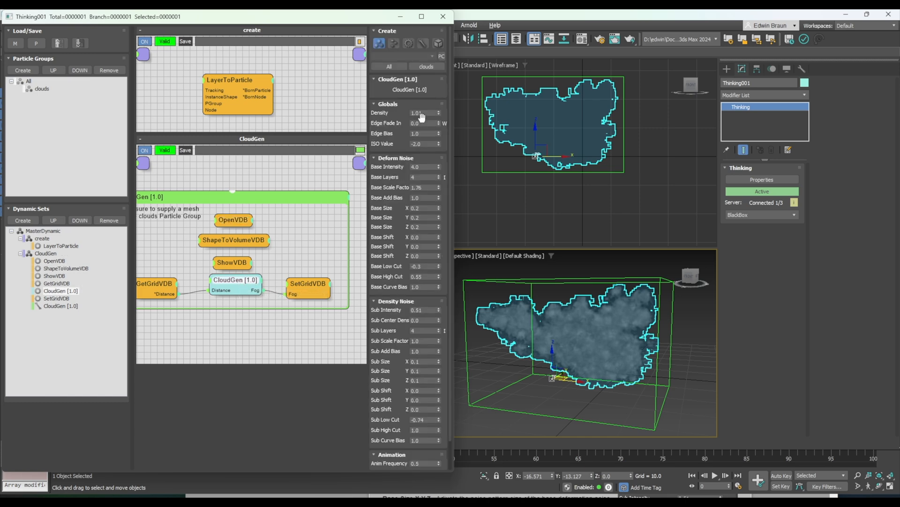
double_click(417, 166)
text(1)
key(Return)
click(725, 475)
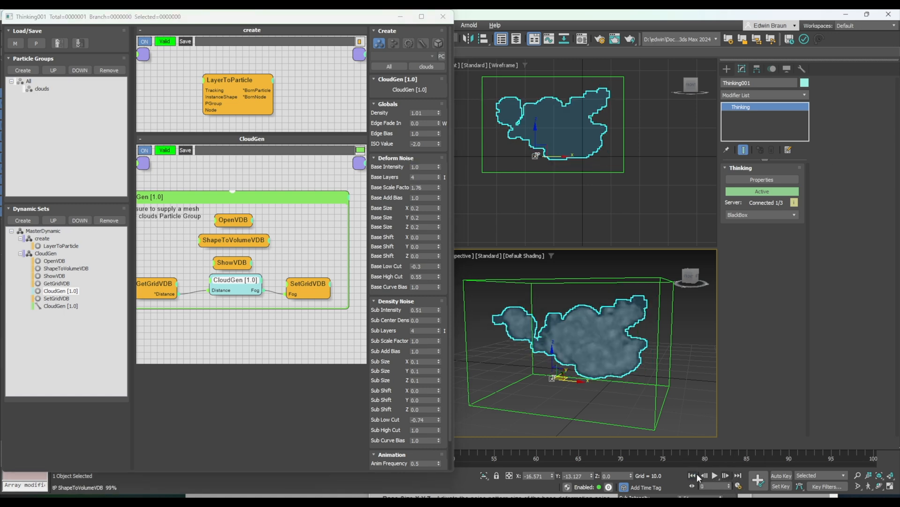
click(692, 475)
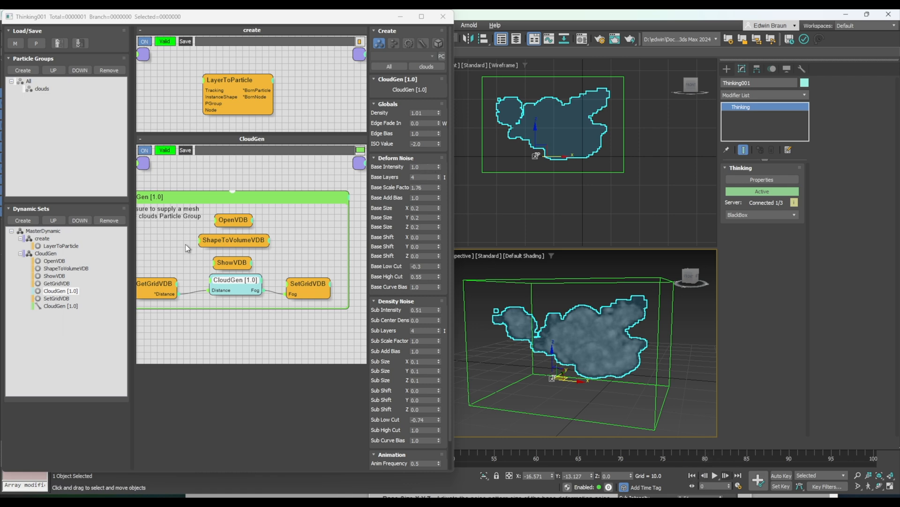
Turn off Edit on the fly for MasterDynamic and show the CloudGen [1.0] node's parameters again.
click(43, 231)
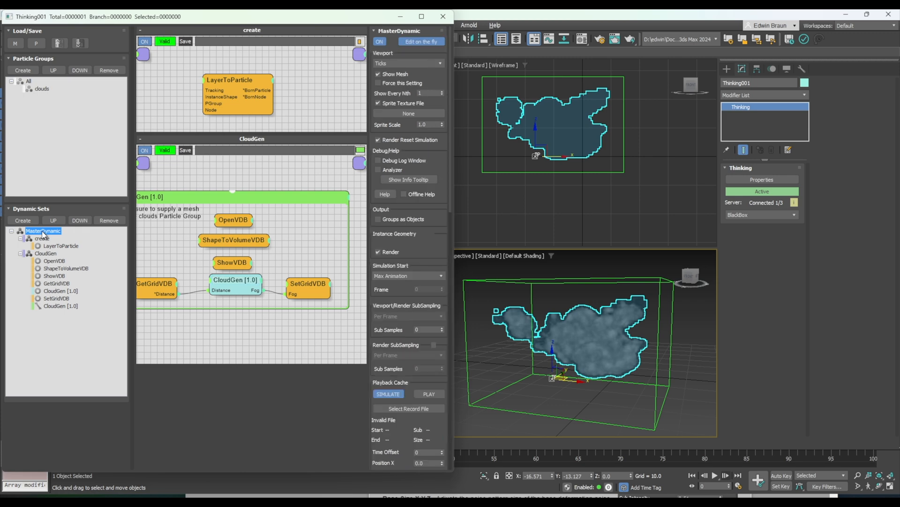
click(423, 43)
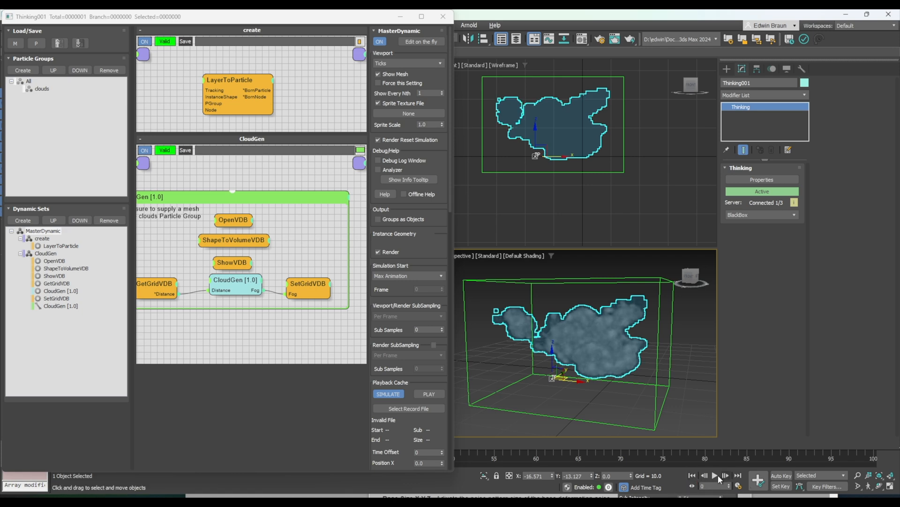
click(232, 282)
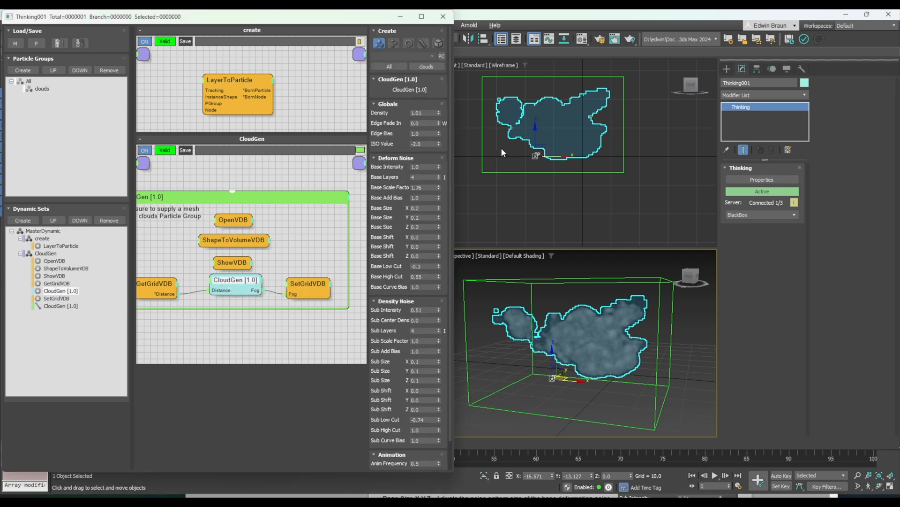
Raise the CloudGen node's Base Intensity, trying 2.0 and higher values before settling on 4.0.
click(423, 167)
text(2)
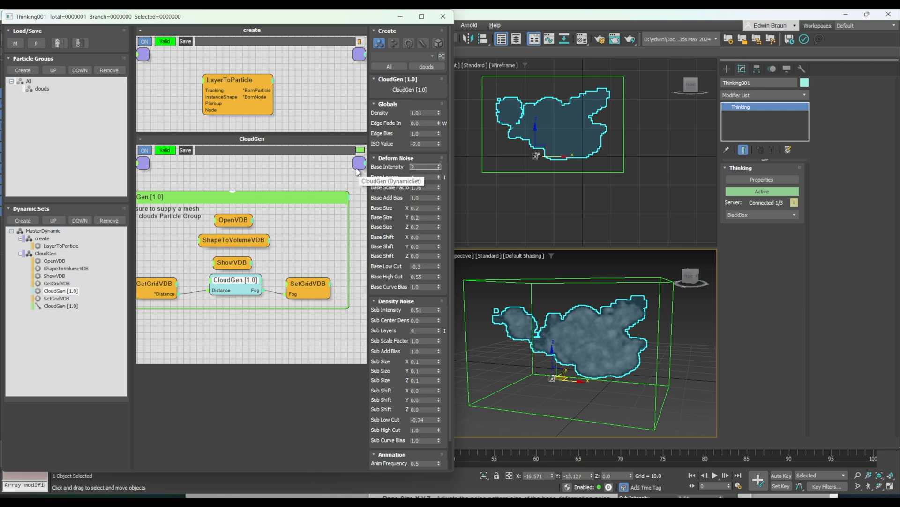
key(Return)
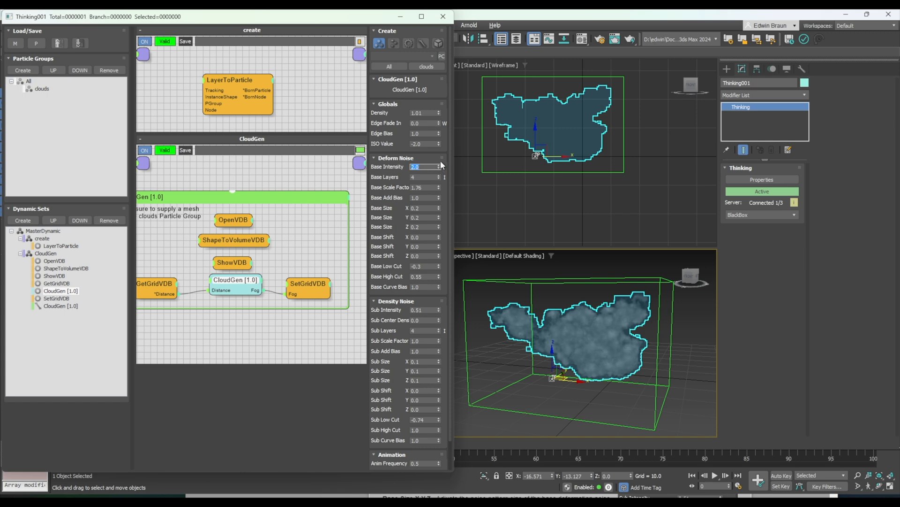
drag(440, 170, 442, 64)
double_click(419, 167)
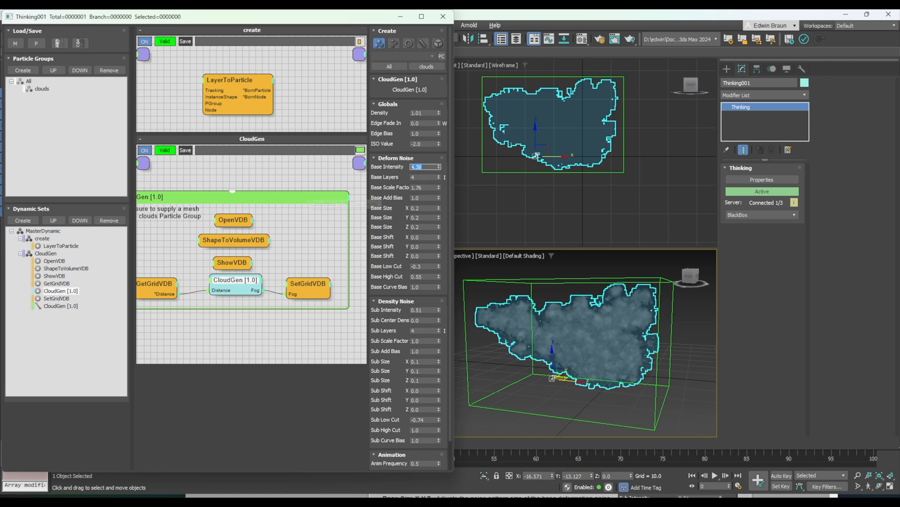
text(4)
key(Return)
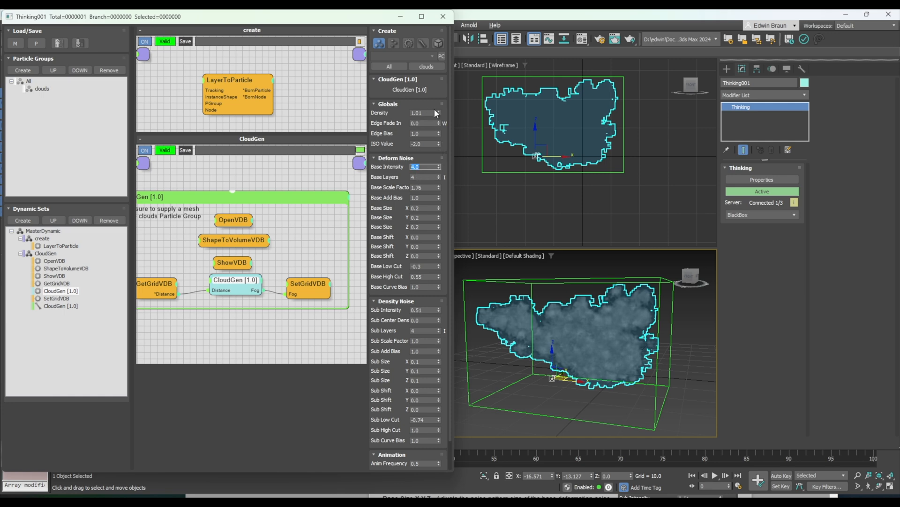
Set the CloudGen node's Density to 1.2 and its Edge Fade In to 1.0.
mouse_move(439, 113)
mouse_down()
mouse_move(438, 155)
mouse_move(430, 20)
mouse_move(424, 113)
mouse_up()
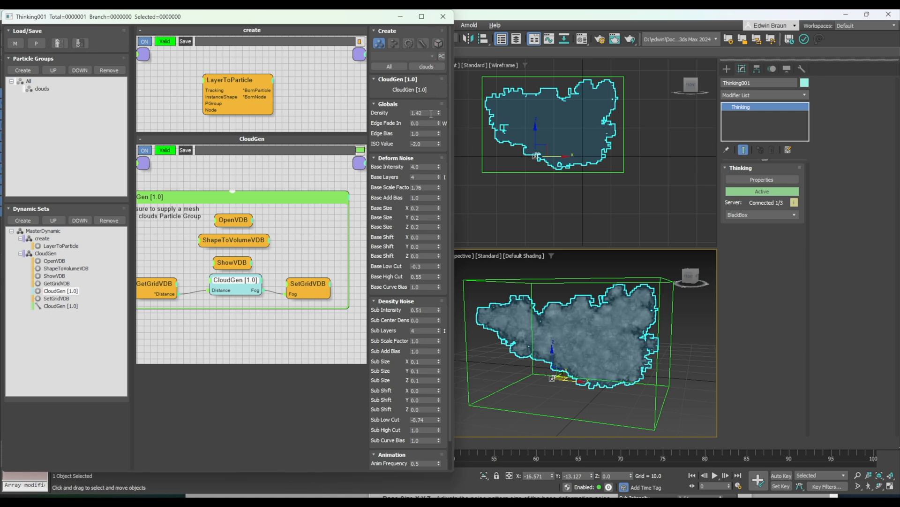
double_click(431, 114)
text(1.2)
key(Return)
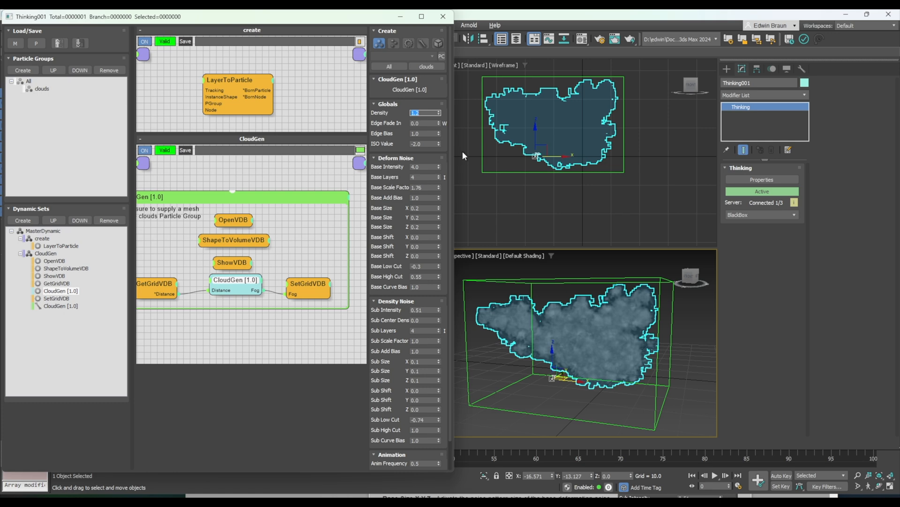
mouse_move(438, 121)
mouse_down()
mouse_move(432, 38)
mouse_move(429, 490)
mouse_move(426, 407)
mouse_move(451, 301)
mouse_move(452, 343)
mouse_move(425, 432)
mouse_move(402, 346)
mouse_move(426, 130)
mouse_up()
double_click(425, 125)
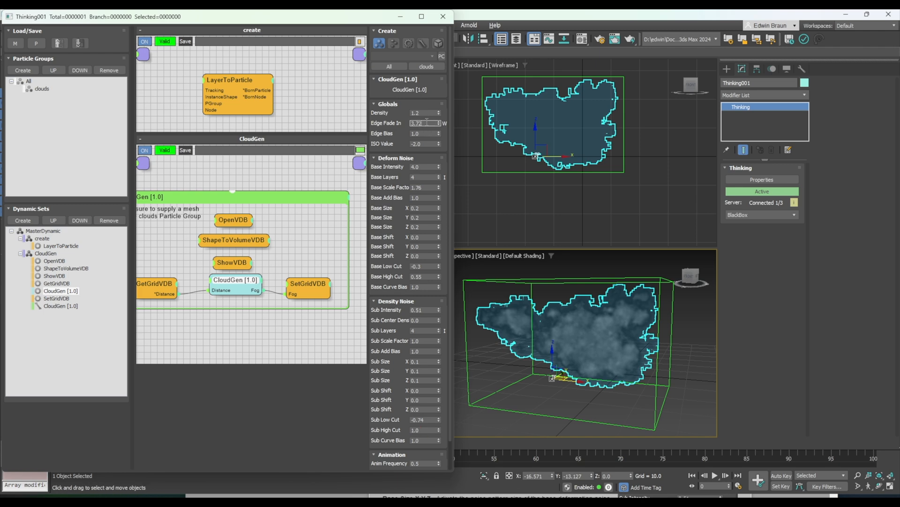
text(1)
key(Return)
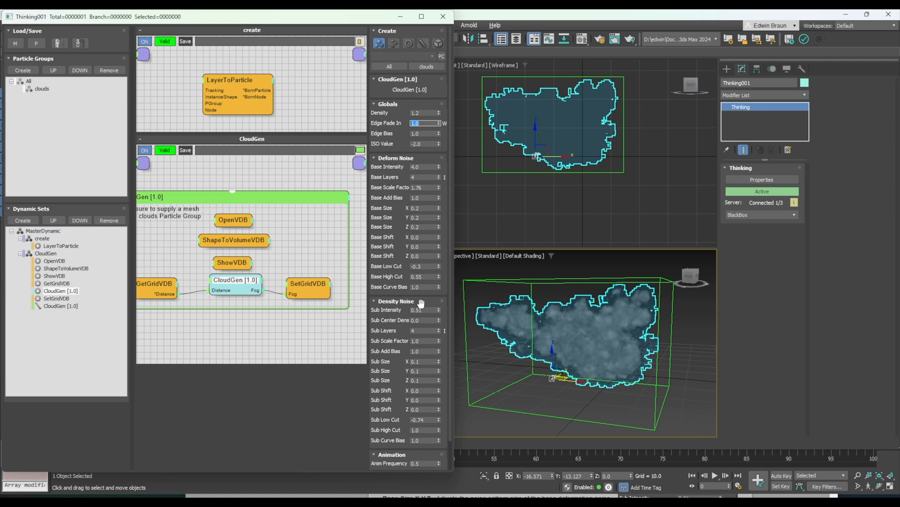
Try a Sub Size of 0.2 on X, Y and Z in the Density Noise settings.
scroll(439, 281, down, 2)
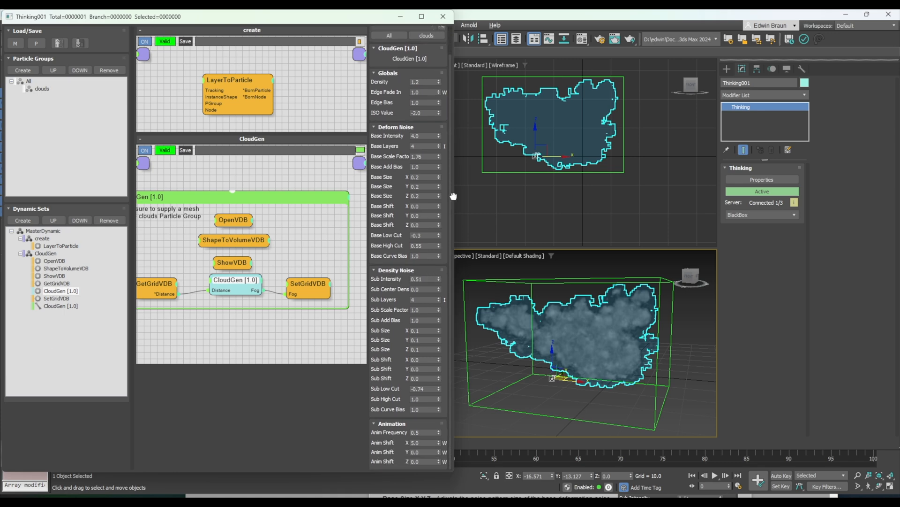
click(424, 330)
key(Tab)
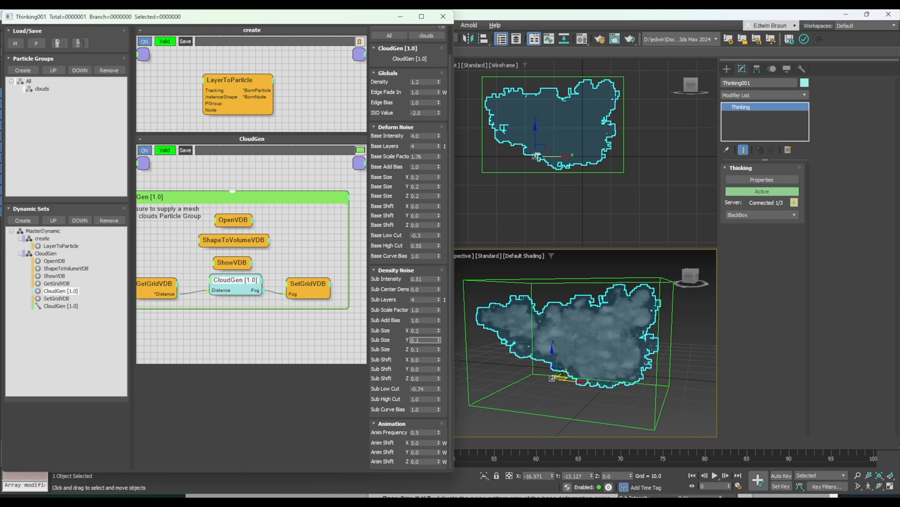
key(Tab)
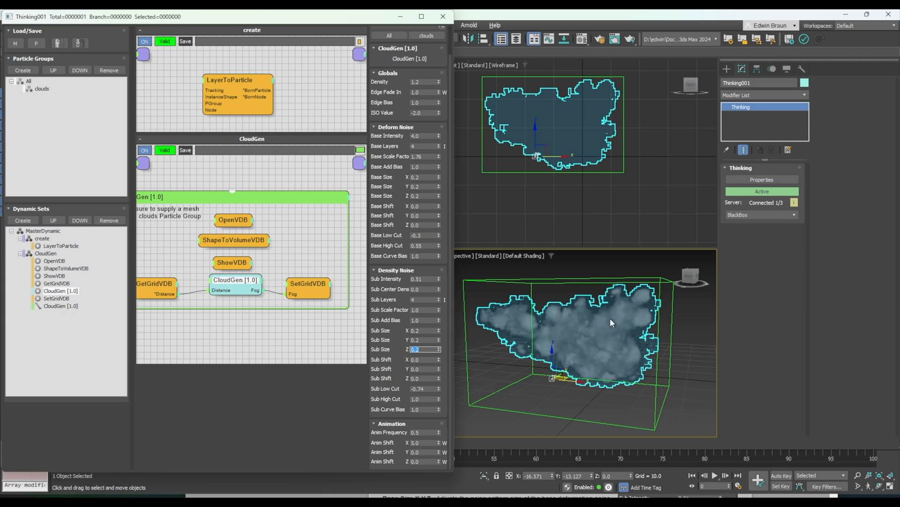
Return the Density Noise Sub Size to 0.1 on X, Y and Z.
click(424, 332)
text(0.1)
key(Tab)
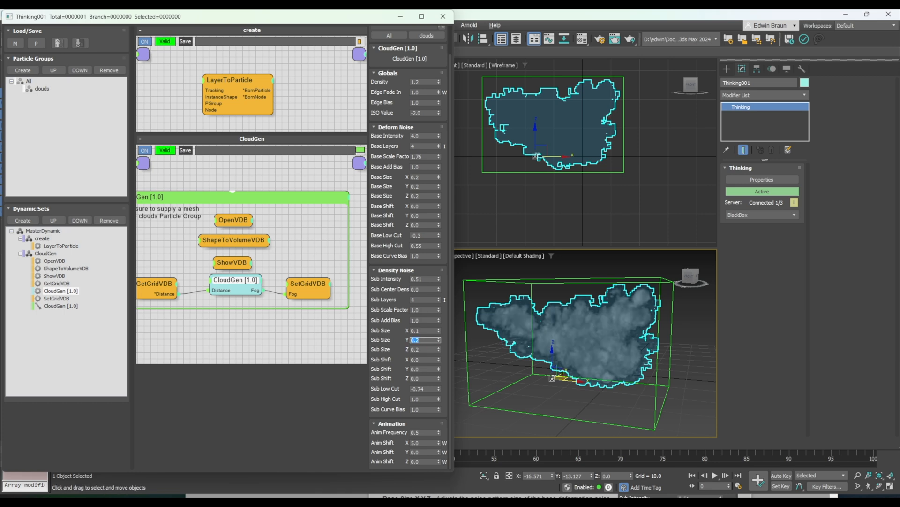
text(0.1)
key(Tab)
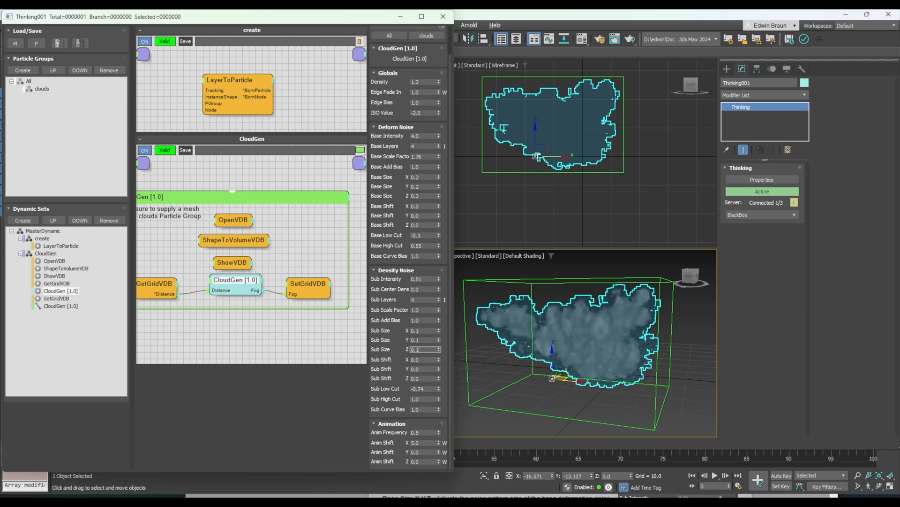
key(Return)
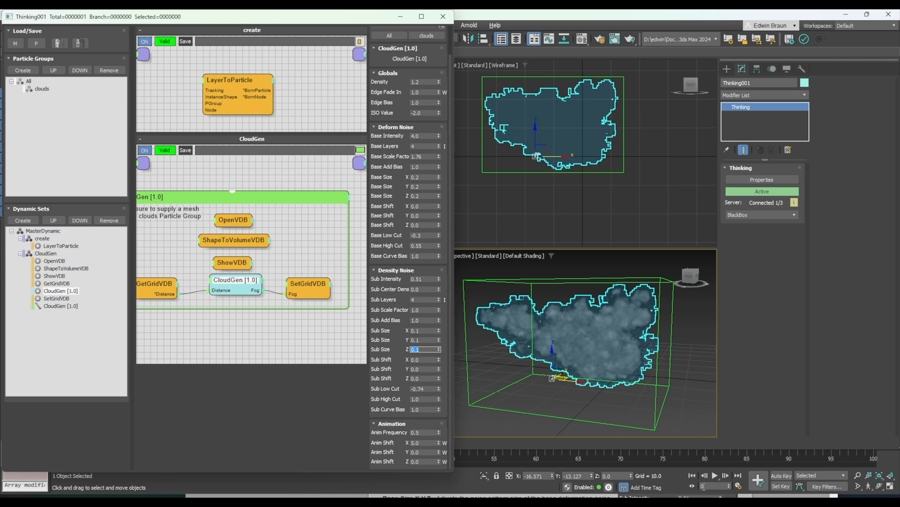
Play and stop the cloud animation, and turn off Real Time playback in the time configuration.
click(716, 476)
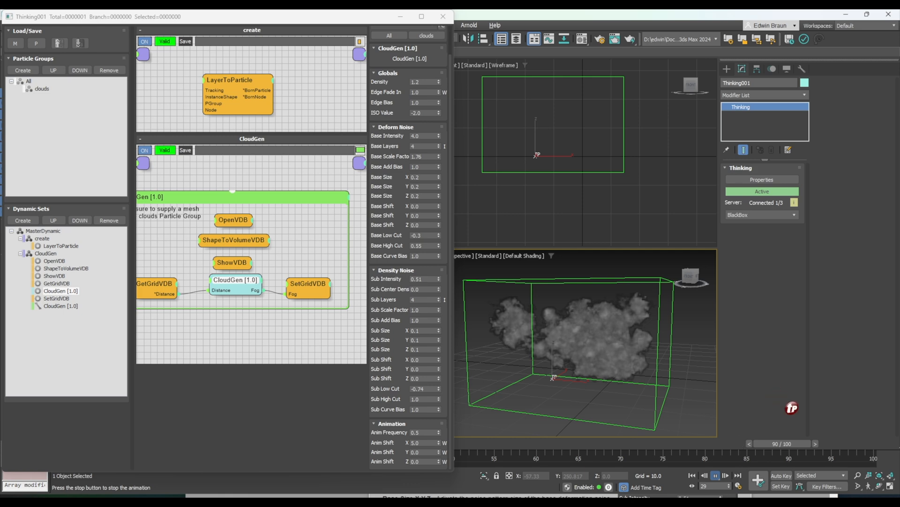
click(715, 475)
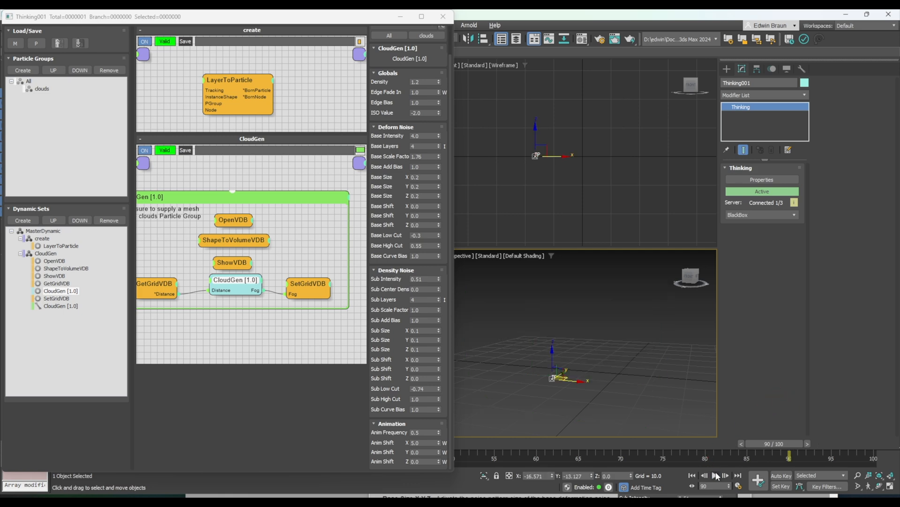
right_click(715, 476)
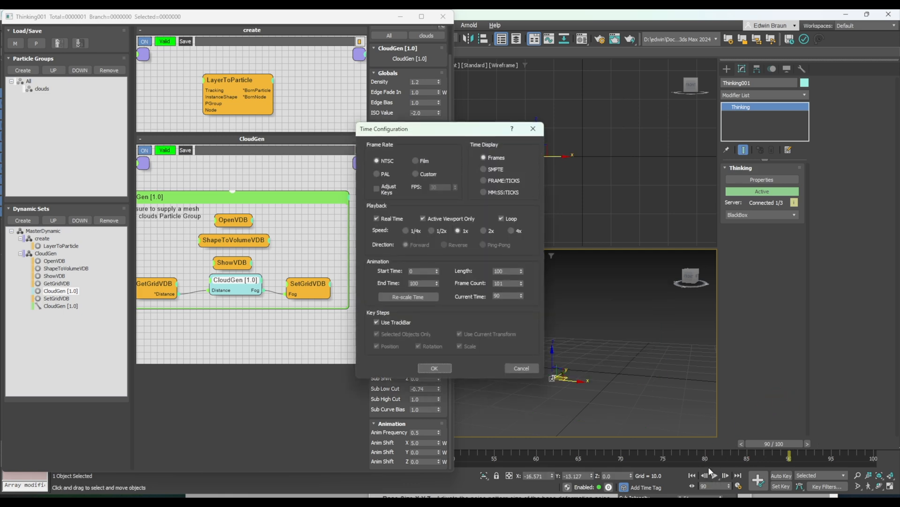
click(376, 218)
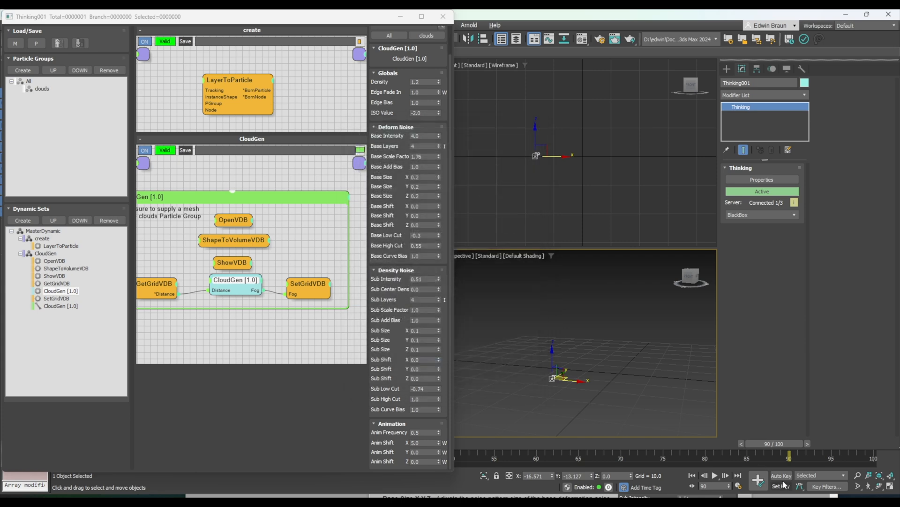
click(432, 370)
Play the cloud animation from the start to check its motion, stop it, and return to frame 0.
click(693, 475)
click(715, 475)
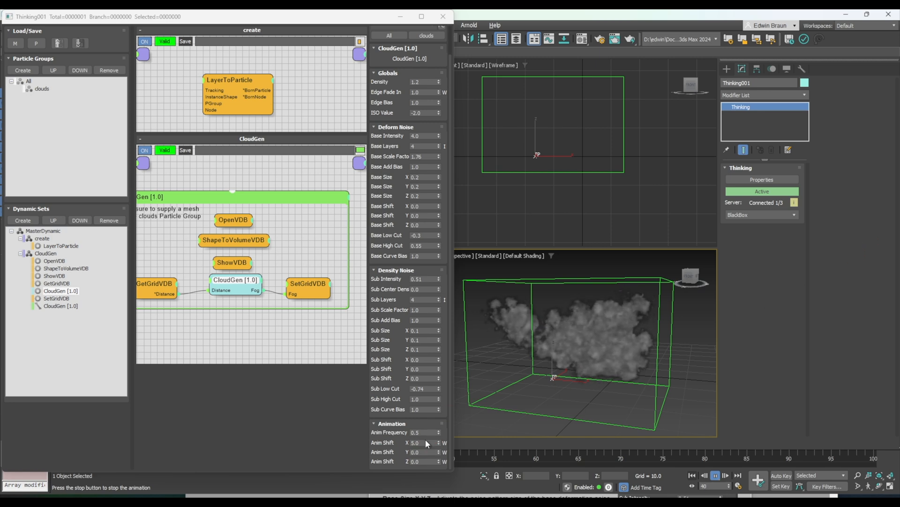
click(715, 475)
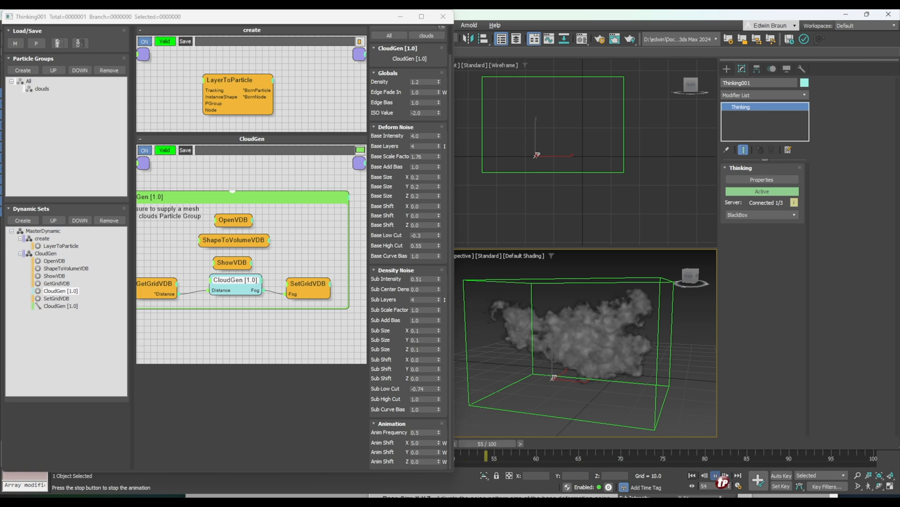
click(639, 357)
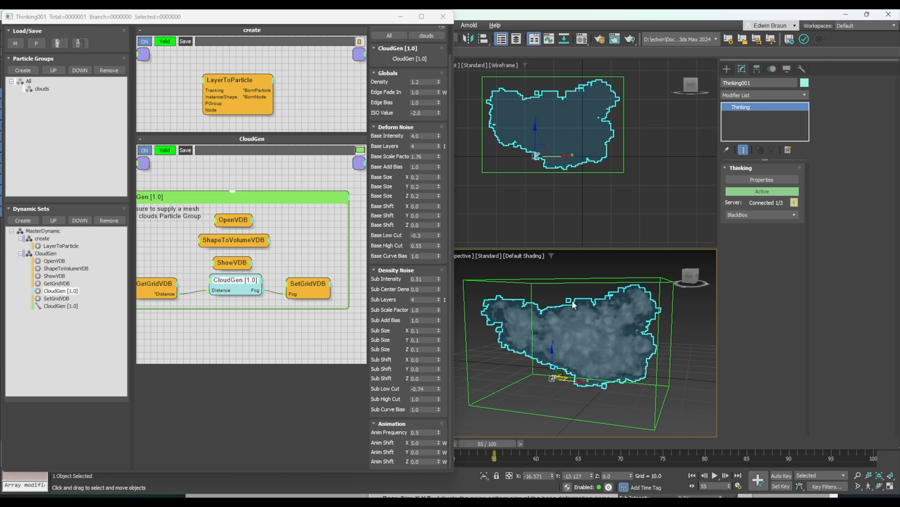
click(690, 474)
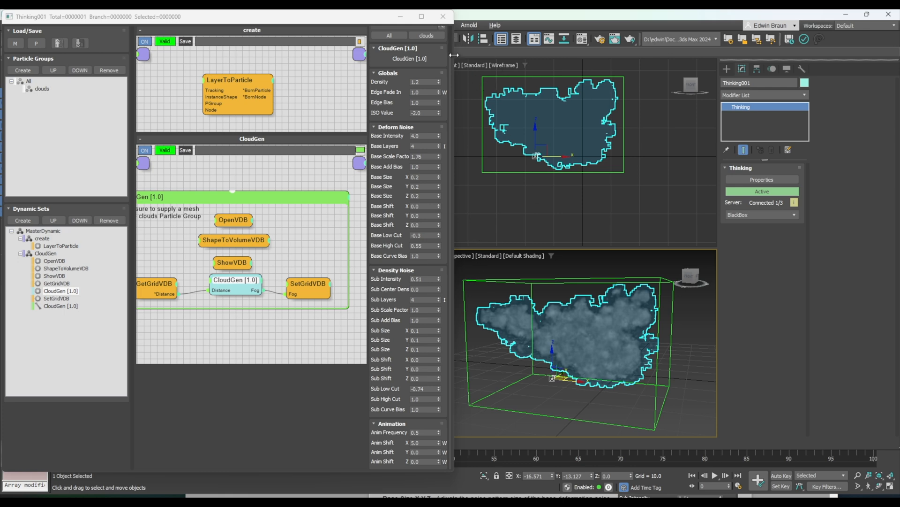
Close the particle editor, create a targeted finalRender fR Sun aimed at the cloud in the Left viewport, and raise it to about Z 84.
click(444, 17)
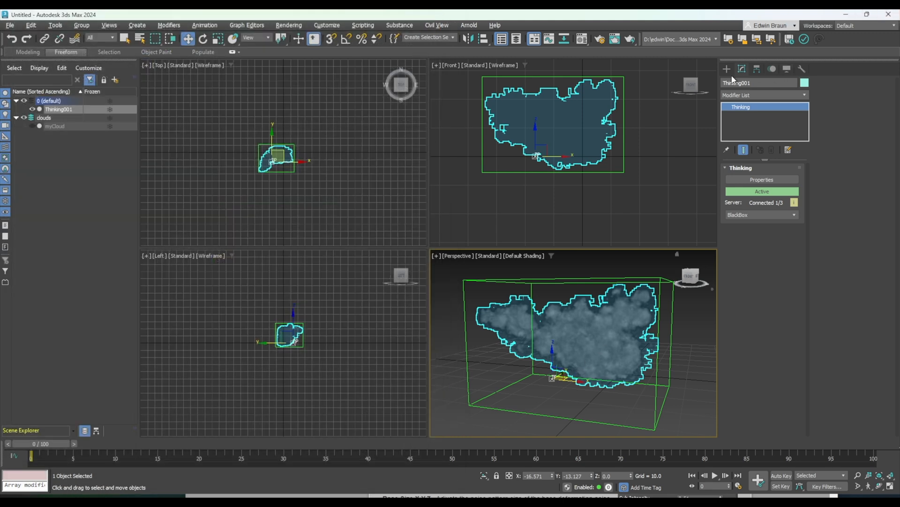
click(727, 69)
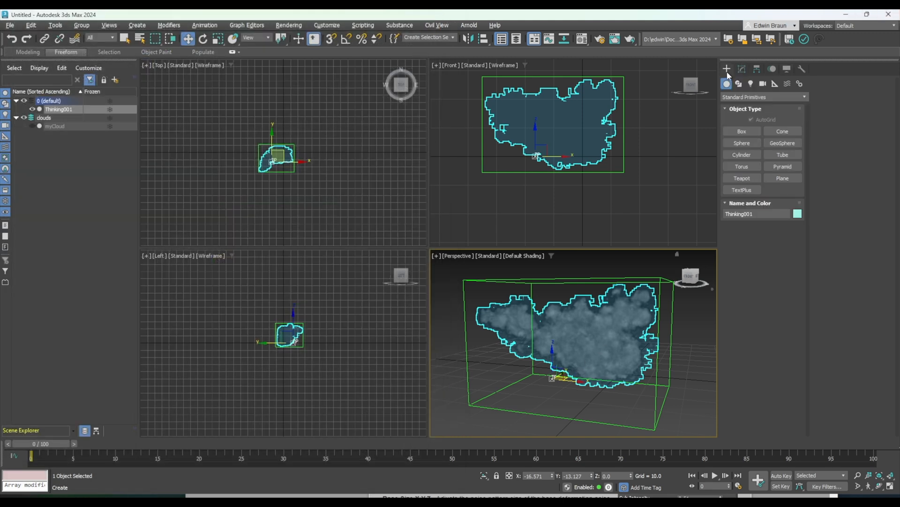
click(751, 84)
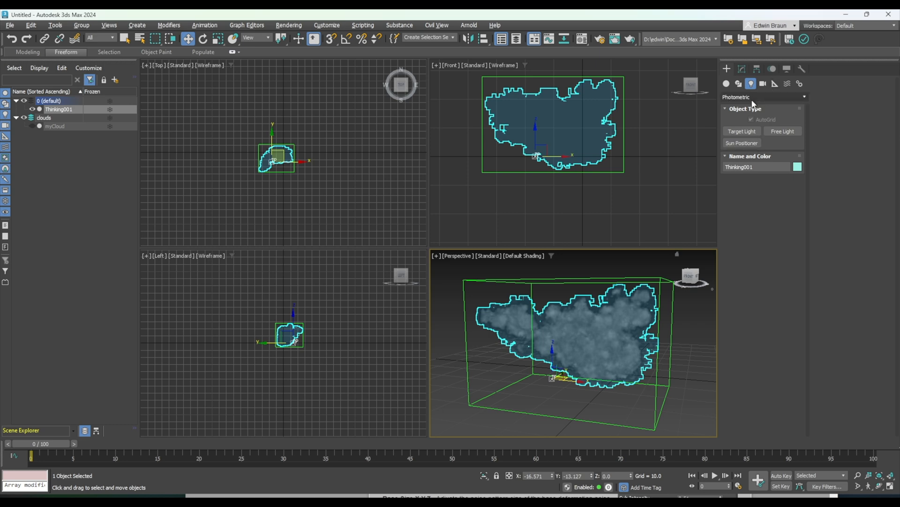
click(753, 97)
click(749, 124)
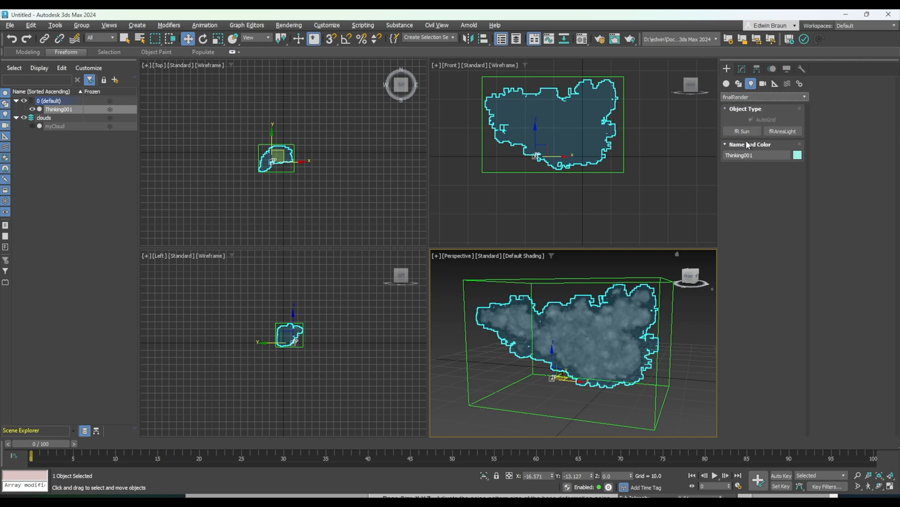
click(745, 131)
click(238, 294)
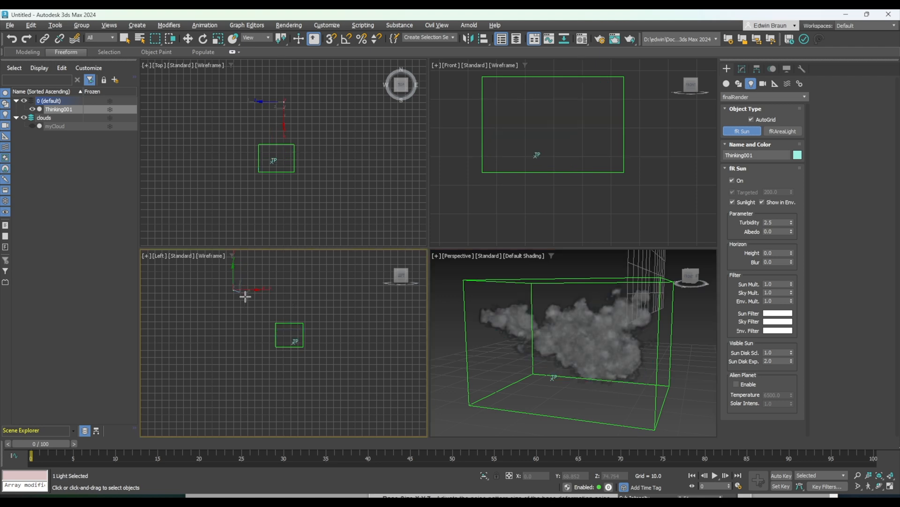
drag(245, 295, 281, 336)
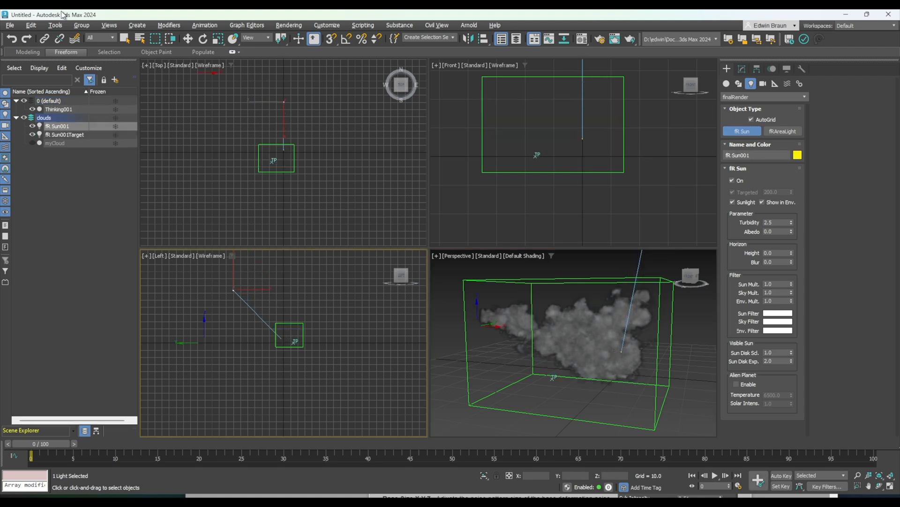
click(186, 42)
mouse_move(236, 290)
mouse_down()
mouse_move(248, 282)
mouse_move(240, 283)
mouse_up()
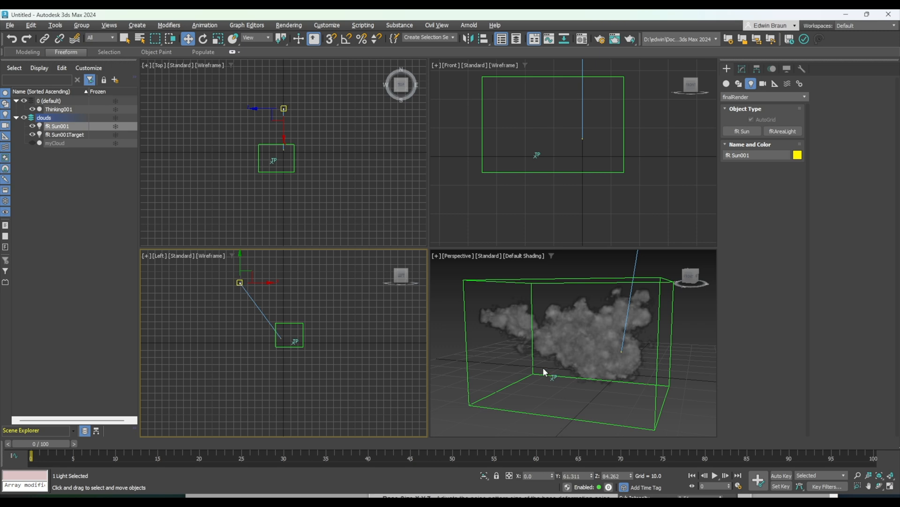
Create a physical camera from the perspective view and move the fR Sun to about X -136, Y -50, Z 90.
click(507, 346)
key(ctrl+c)
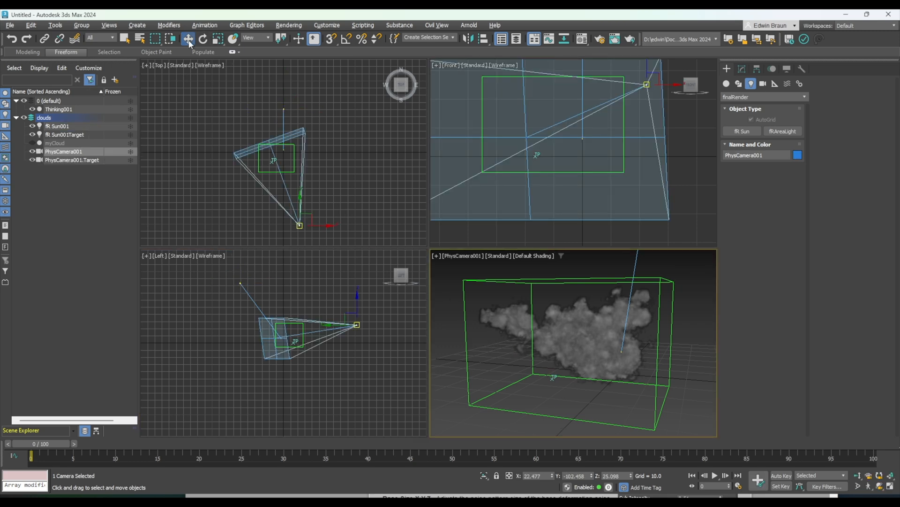
click(283, 109)
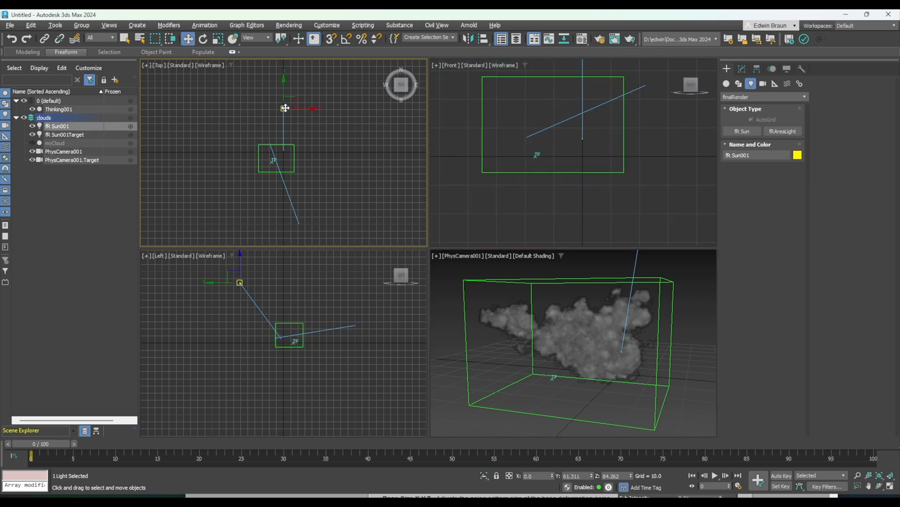
drag(283, 108, 187, 176)
drag(309, 284, 321, 279)
Orbit the physical camera to look up at the cloud from below and render the view at 1280x720.
right_click(671, 330)
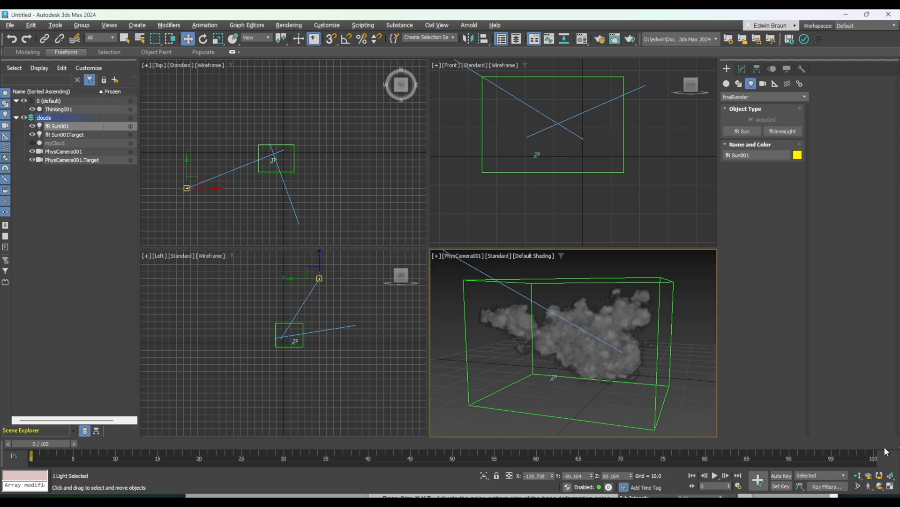
click(880, 486)
drag(645, 397, 615, 356)
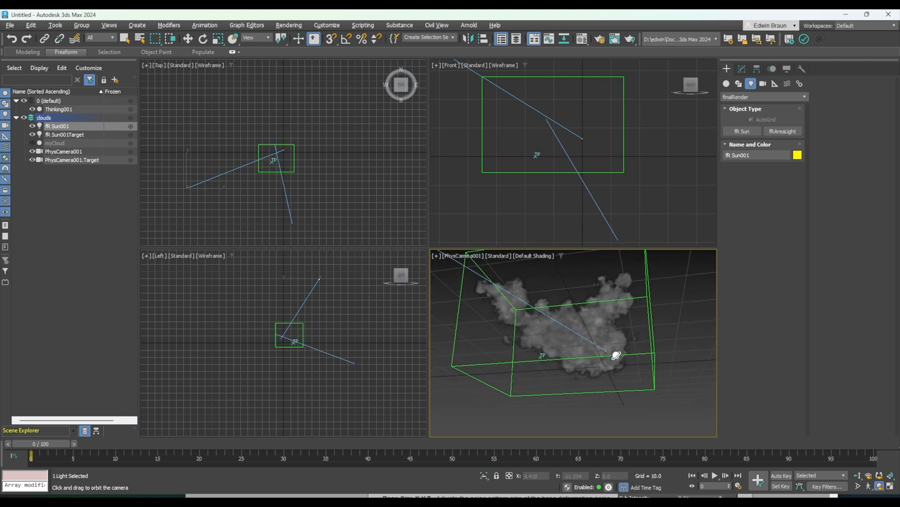
click(630, 40)
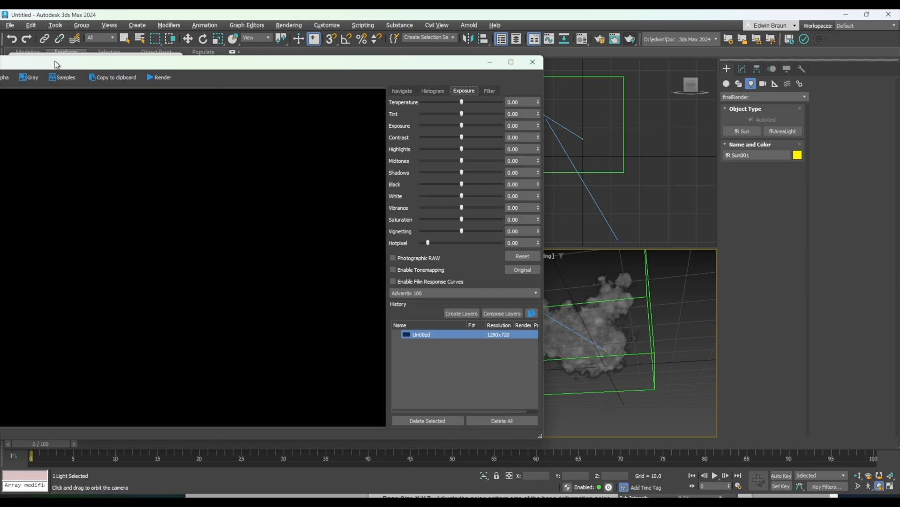
drag(56, 62, 376, 53)
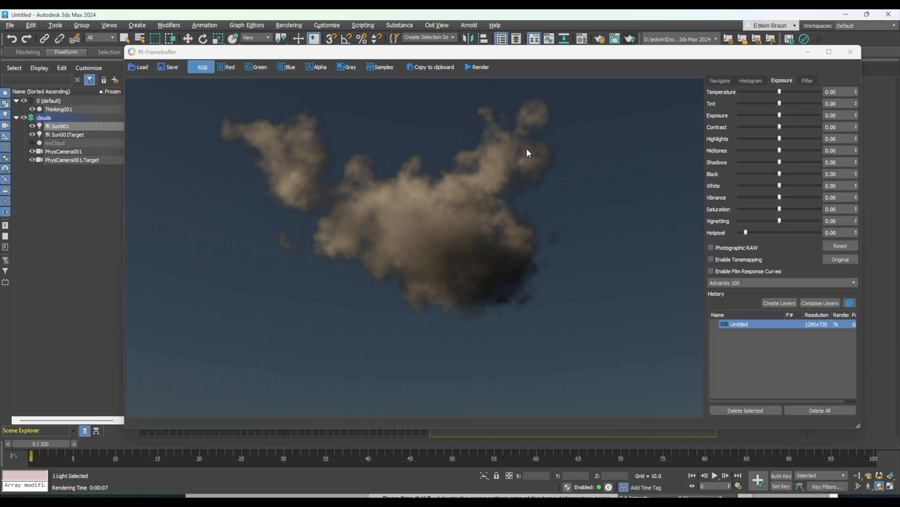
Close the render, move the fR Sun, the physical camera and their targets into layer 0 (default), and make that layer active.
click(851, 51)
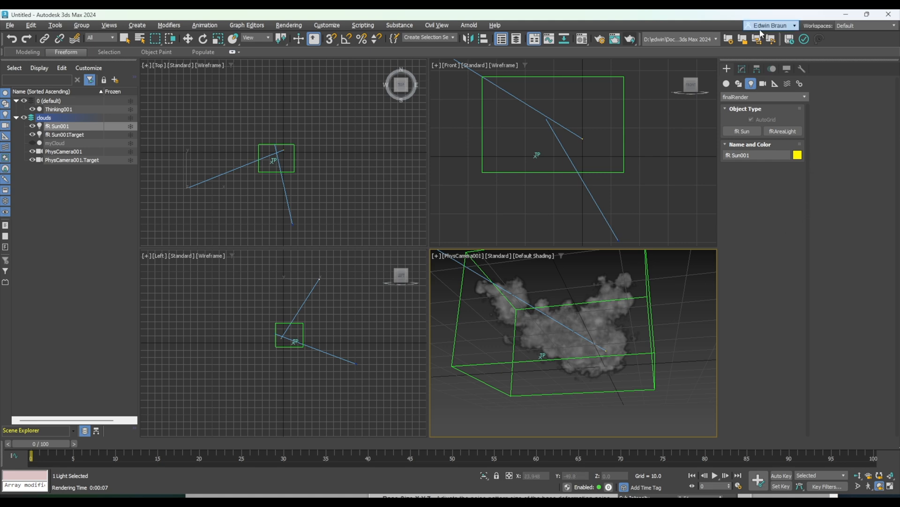
click(742, 70)
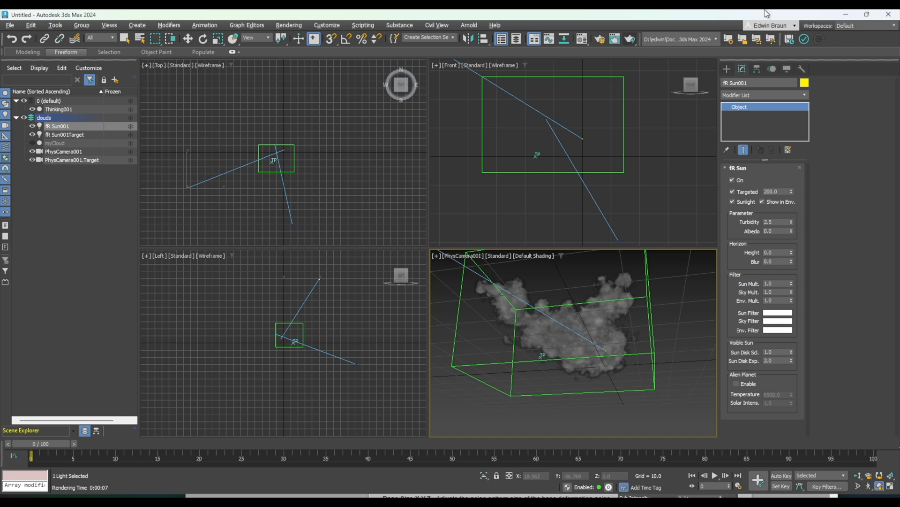
click(58, 109)
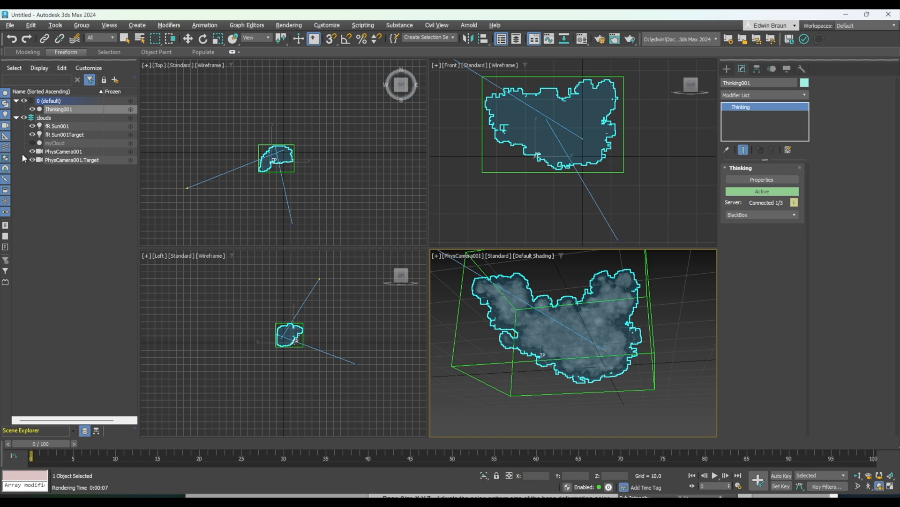
click(59, 126)
ctrl+click(58, 135)
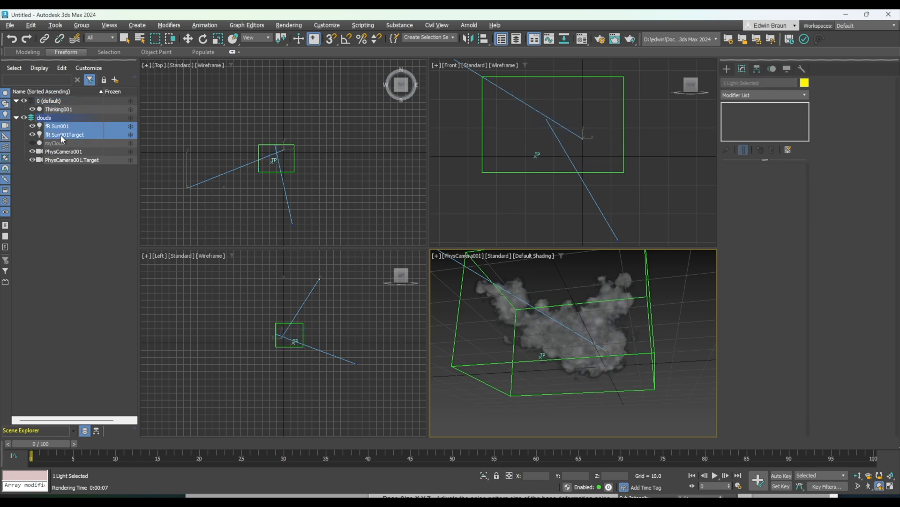
ctrl+click(75, 160)
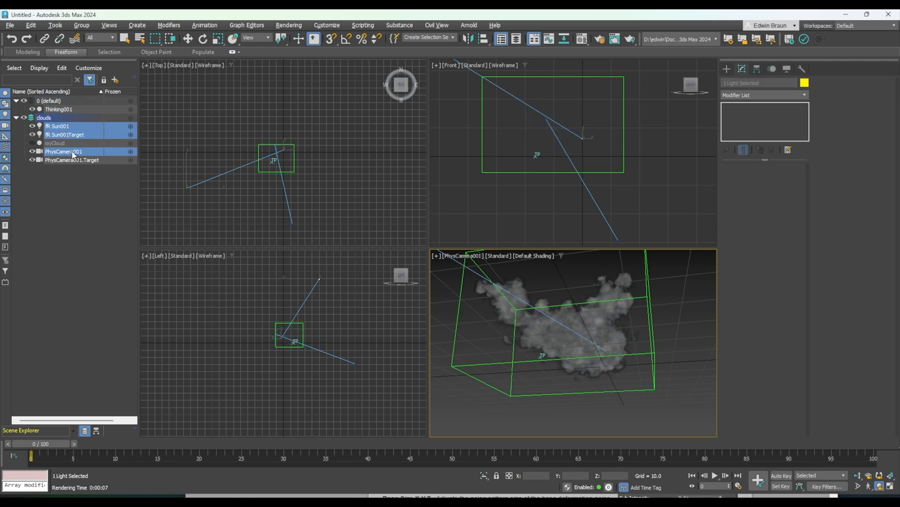
drag(59, 130, 50, 102)
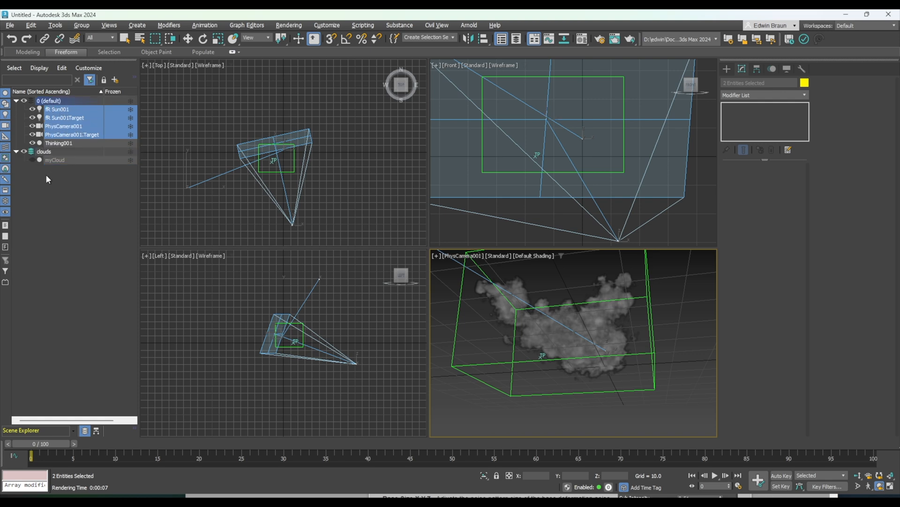
click(30, 100)
click(188, 39)
click(72, 219)
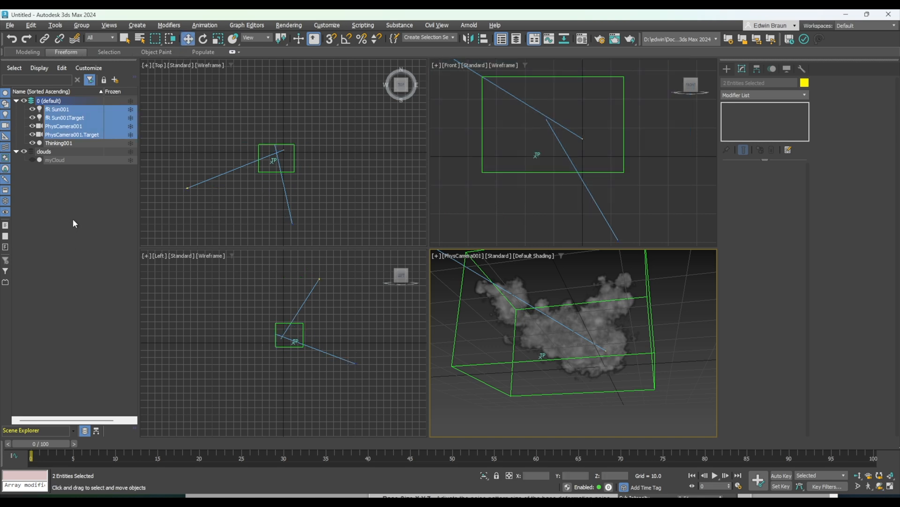
Open the particle editor of Thinking001 and create a dynamic set named Export under MasterDynamic.
click(69, 142)
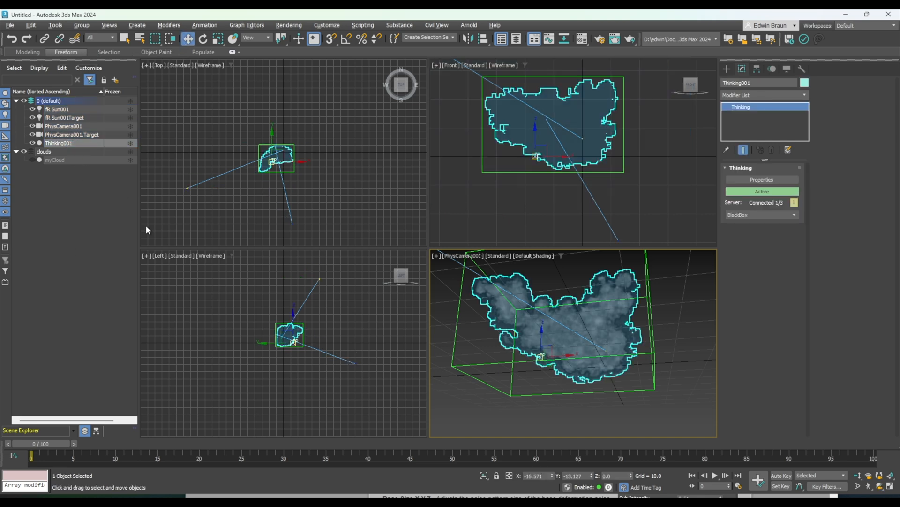
click(763, 181)
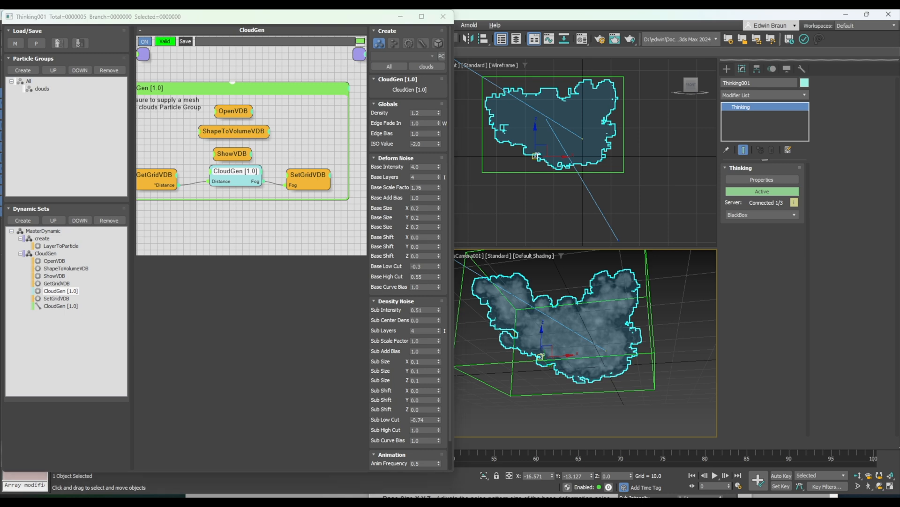
click(21, 254)
click(34, 223)
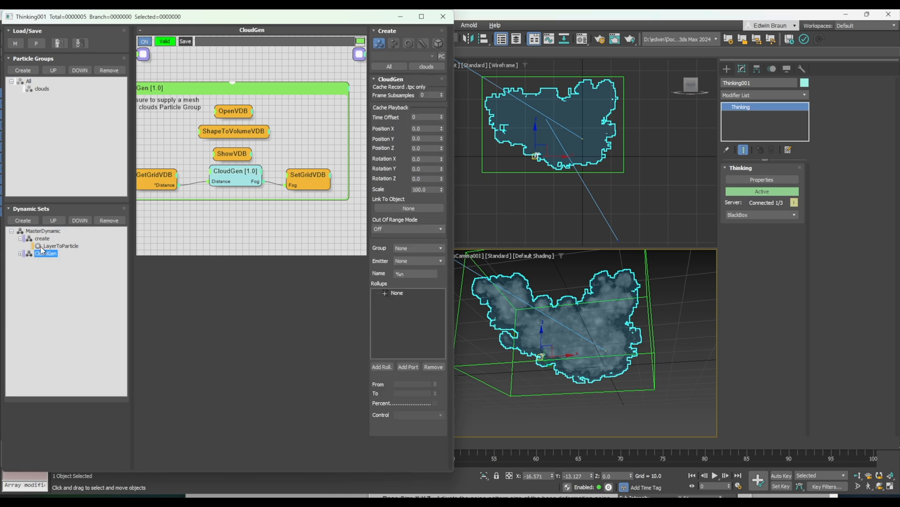
text(Export)
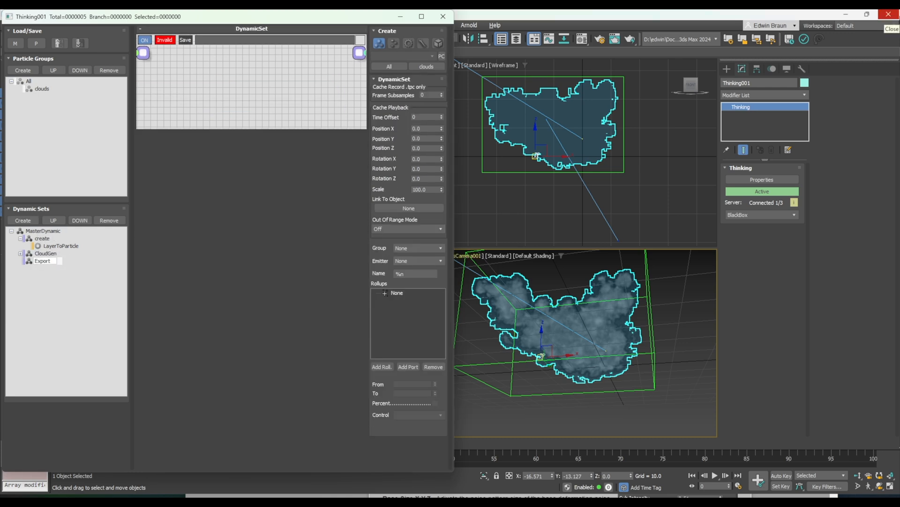
key(Return)
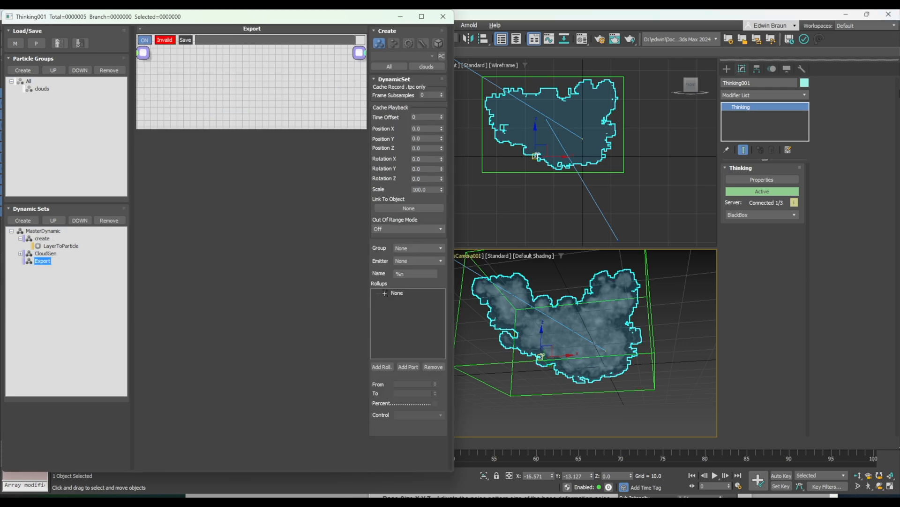
Add a SaveVDB operator to the Export dynamic set and assign OpenVDB as its source.
double_click(235, 83)
text(sa)
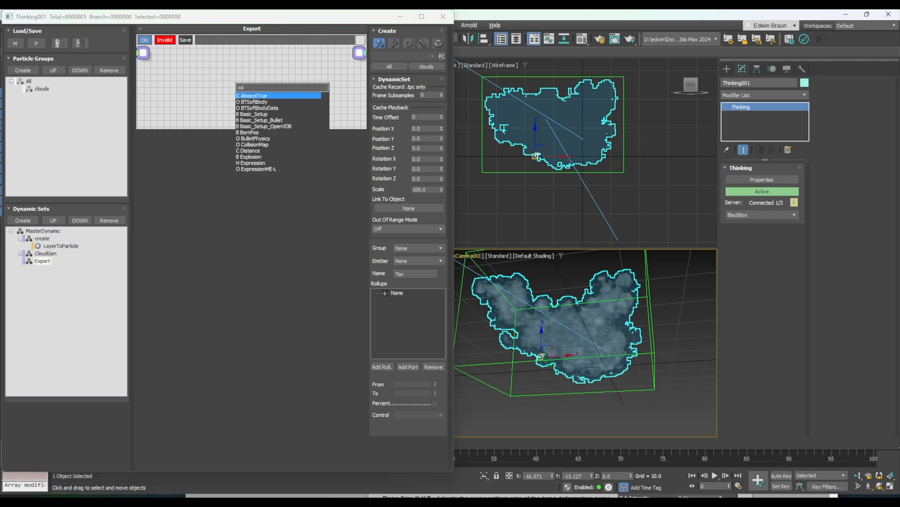
text(ve)
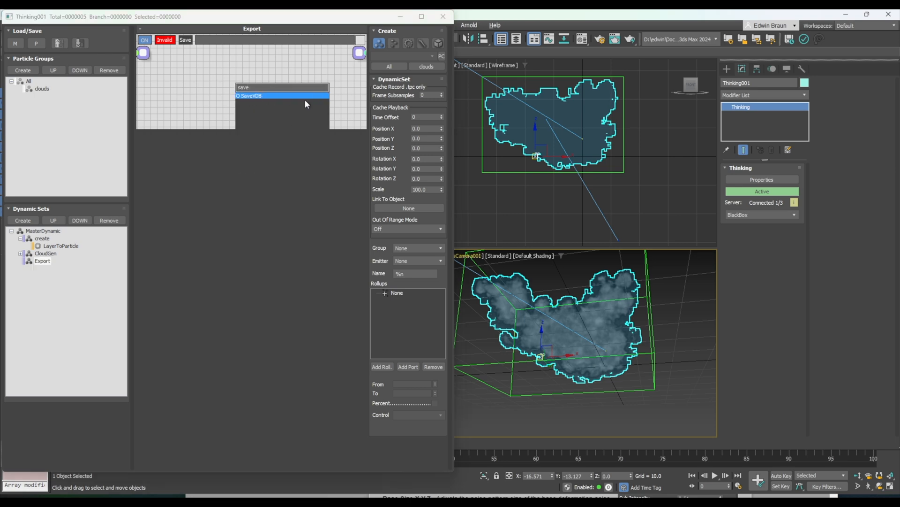
key(Return)
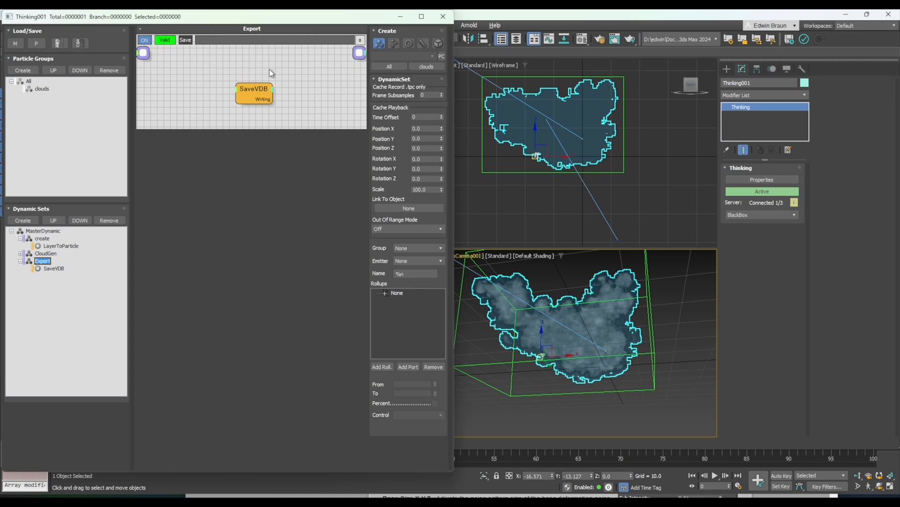
click(255, 92)
click(393, 99)
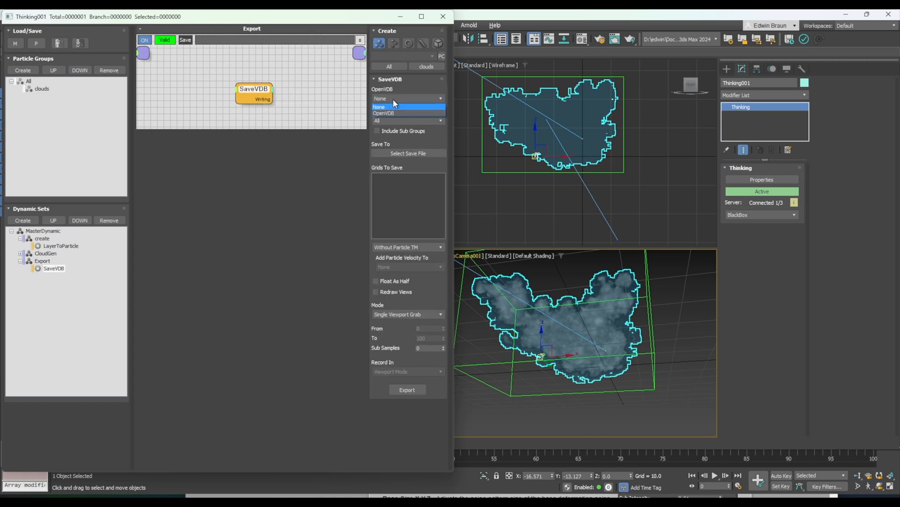
click(399, 112)
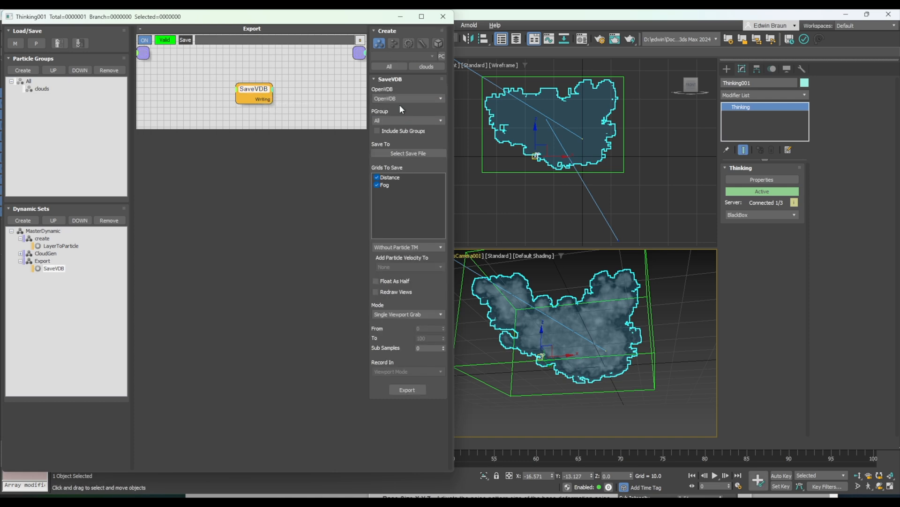
Exclude the Distance grid, set the particle group to clouds, choose a save file in the Downloads folder, and export the VDB.
click(390, 180)
click(399, 121)
click(396, 134)
click(398, 156)
click(408, 389)
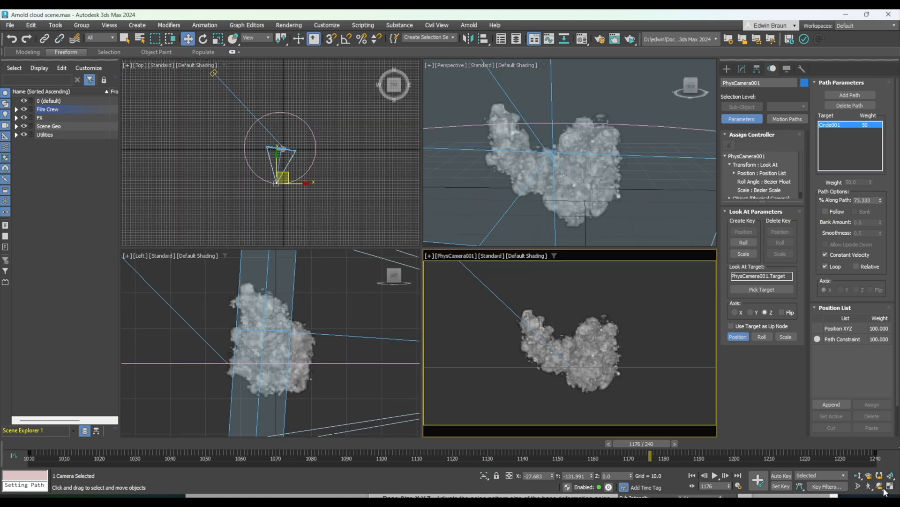
In the Arnold cloud scene, select the Arnold volume Volume001 and load the exported cloud VDB without animation.
click(891, 487)
click(612, 352)
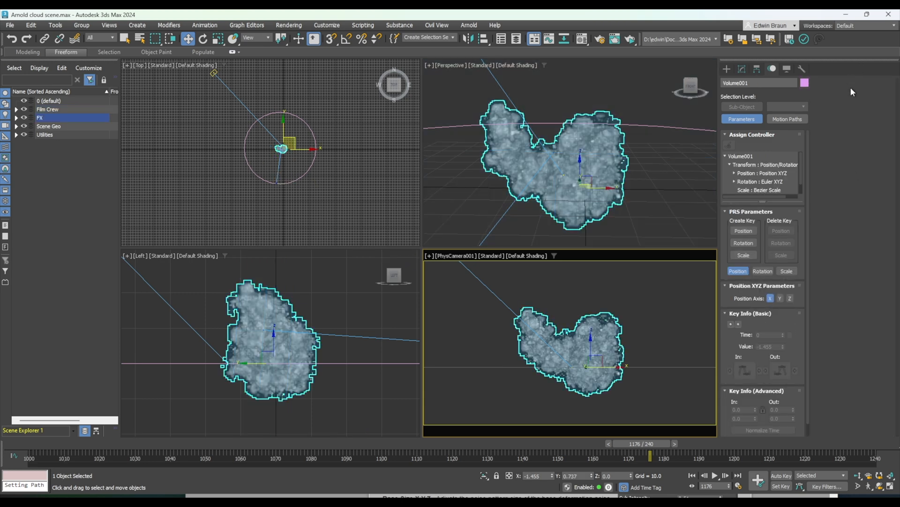
click(741, 69)
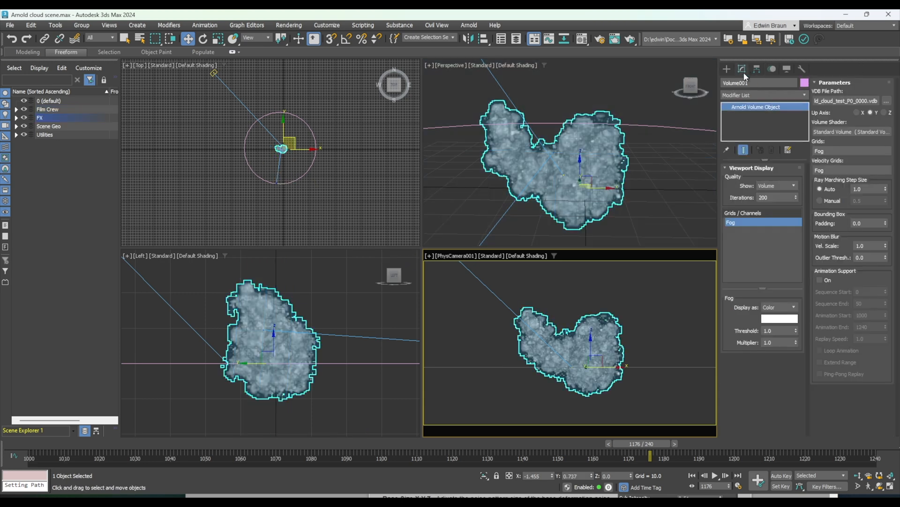
click(524, 290)
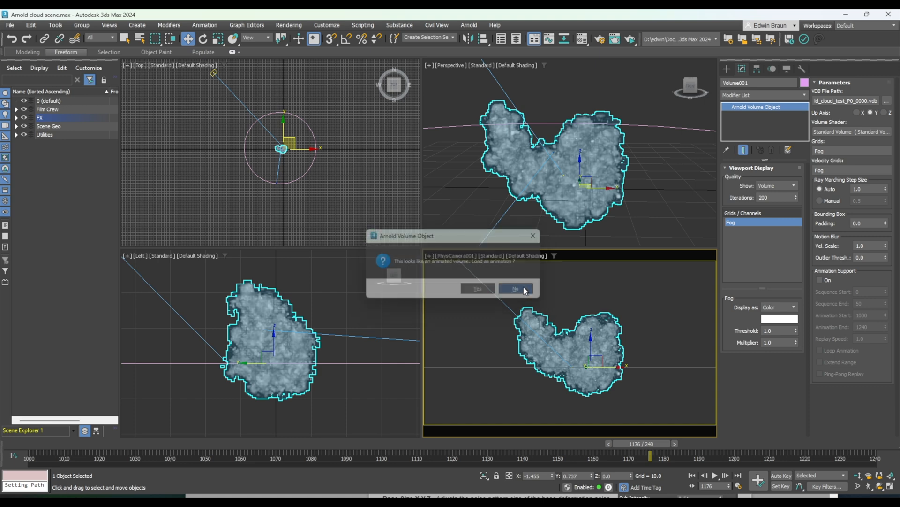
click(480, 303)
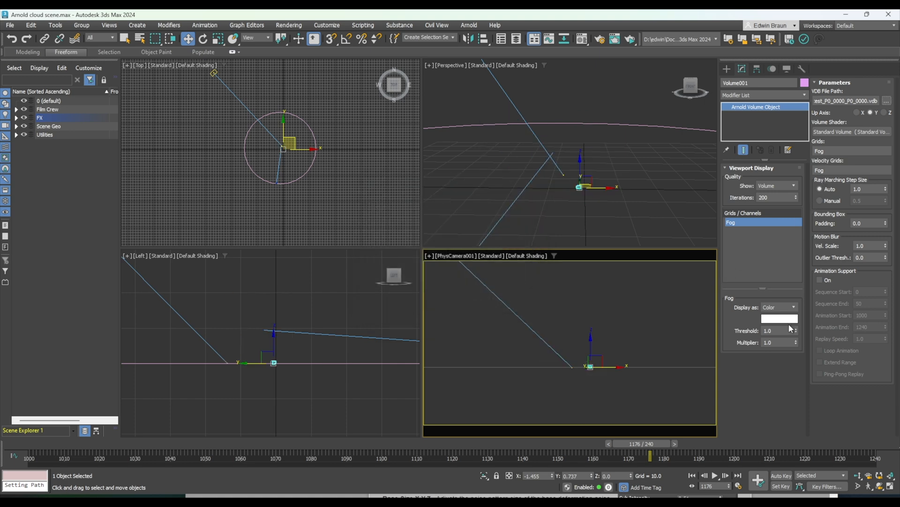
Try other viewport display modes for the Arnold volume, return to Volume, and examine the cloud's size in the perspective view.
click(787, 185)
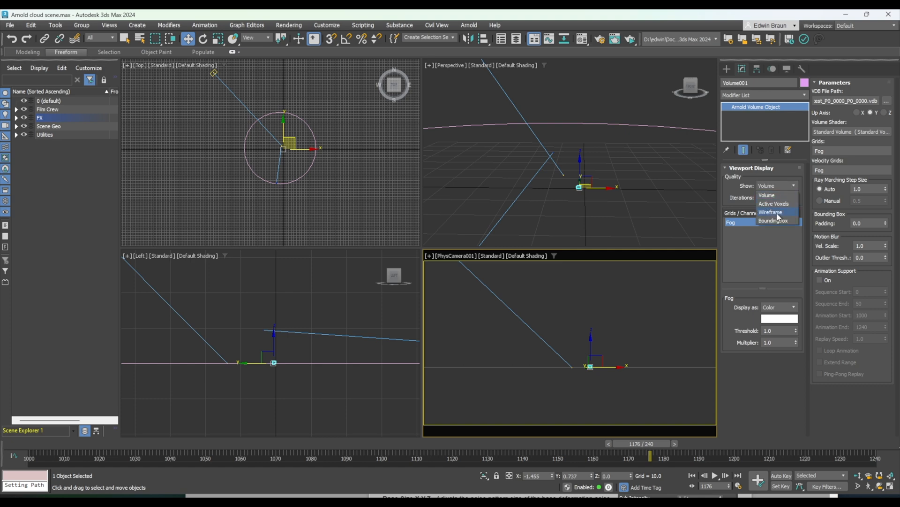
click(779, 215)
click(786, 188)
click(775, 206)
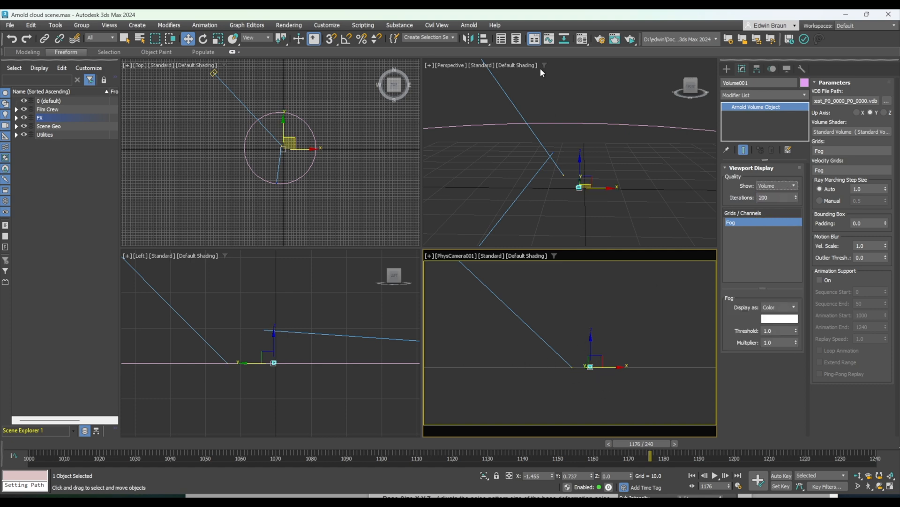
scroll(578, 191, up, 4)
scroll(579, 196, up, 3)
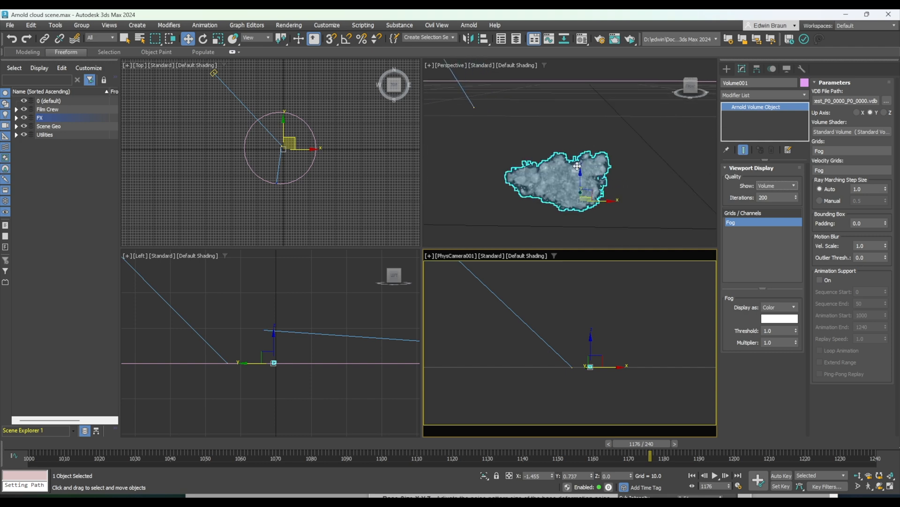
scroll(563, 174, down, 2)
scroll(549, 152, up, 4)
scroll(576, 148, down, 6)
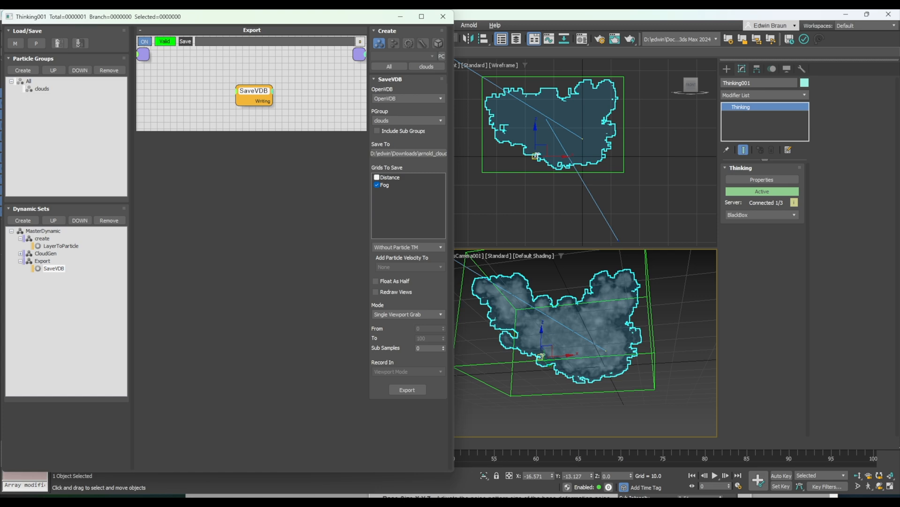
Return to the thinkingParticles scene, set SaveVDB to Include Particle TM, and export the cloud again.
click(422, 246)
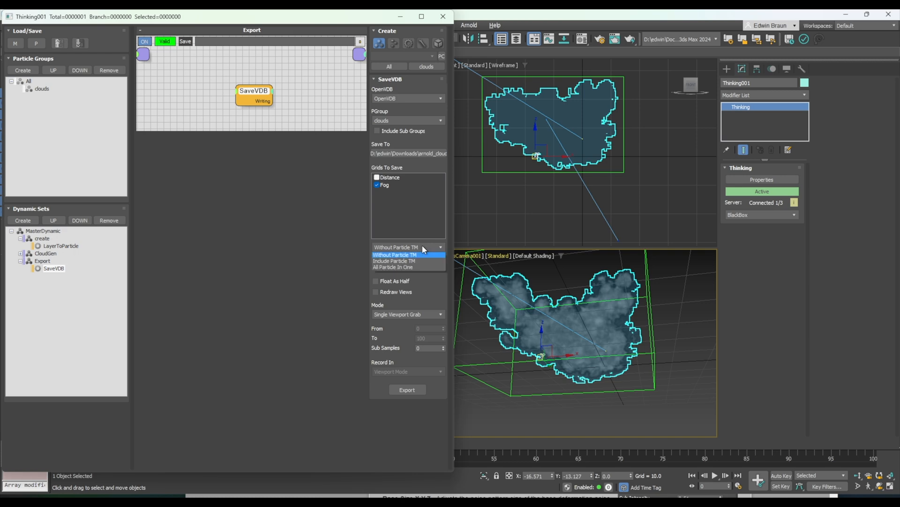
click(425, 262)
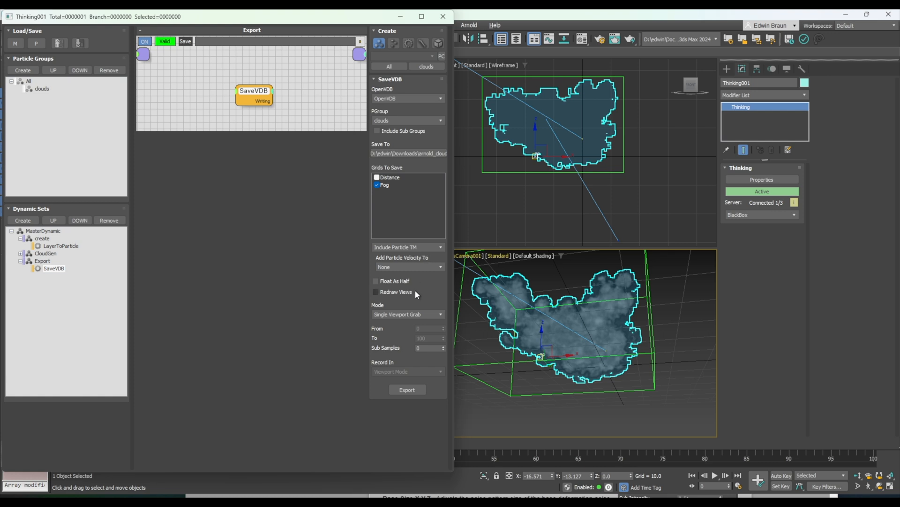
click(407, 389)
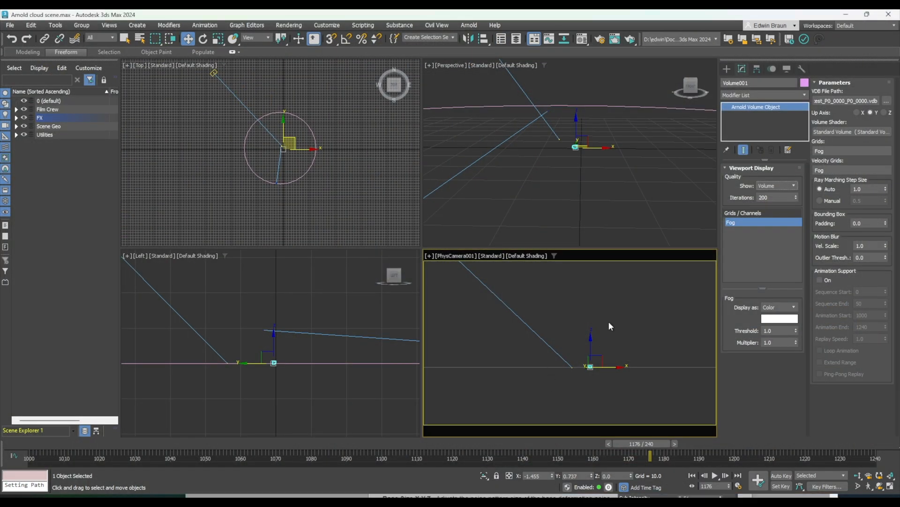
Reload the re-exported VDB file into the Arnold volume in the Arnold cloud scene, declining to load it as animation.
click(887, 101)
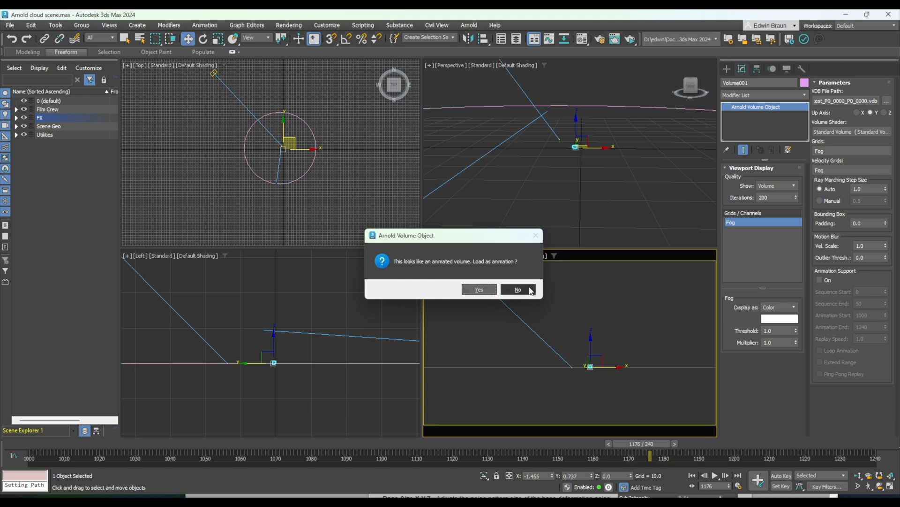
click(519, 289)
click(480, 306)
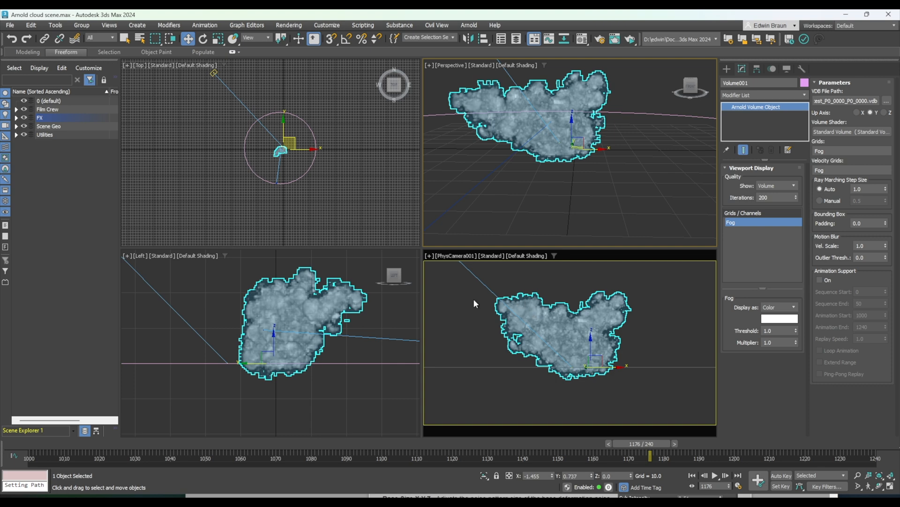
Review the Arnold renderer's sampling settings and render the PhysCamera001 view of the cloud with ActiveShade.
click(631, 41)
key(F10)
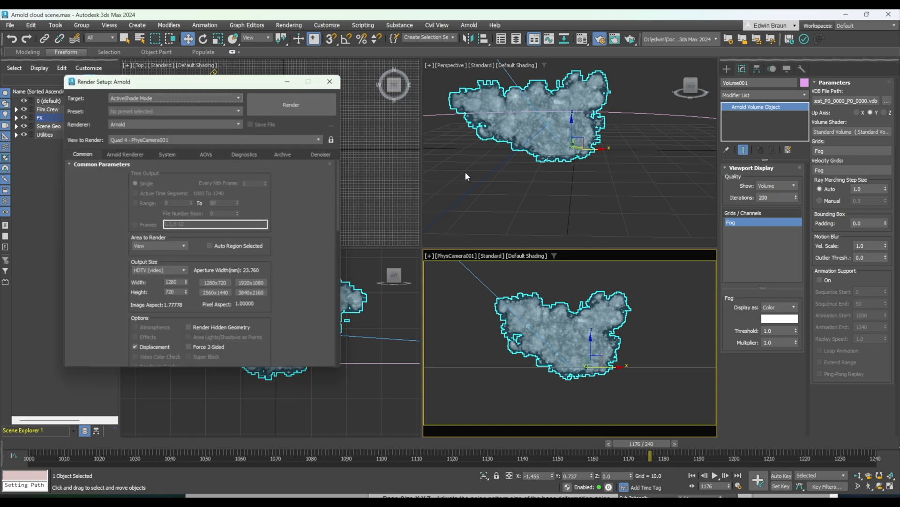
click(125, 152)
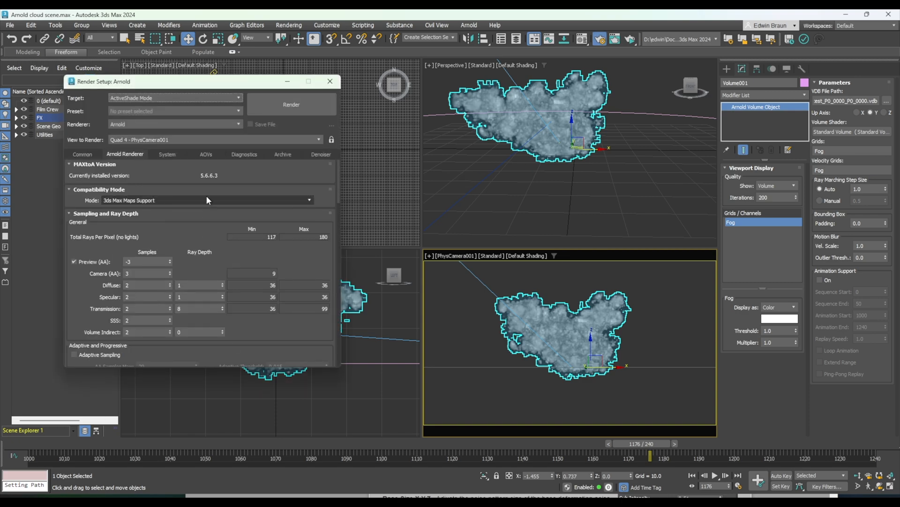
click(312, 107)
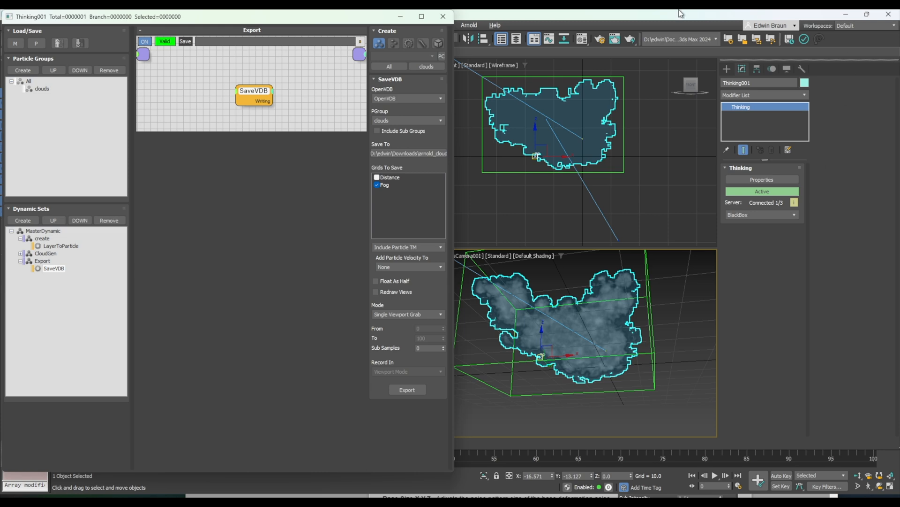
Switch back to the thinkingParticles scene and show the last rendered frame of the cloud.
click(613, 40)
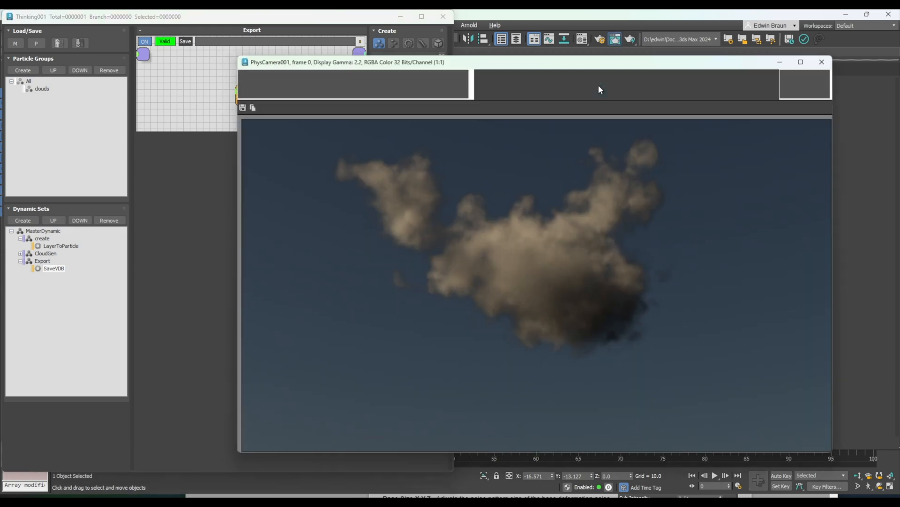
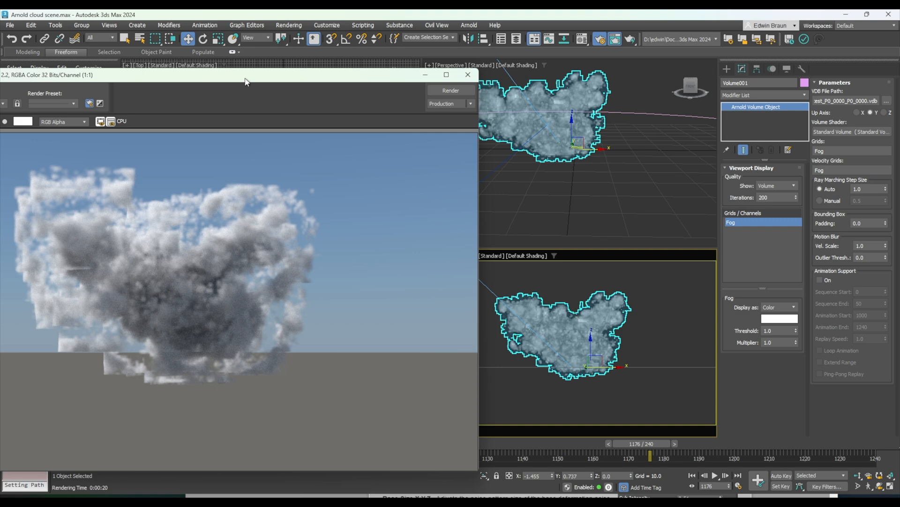
drag(244, 78, 617, 62)
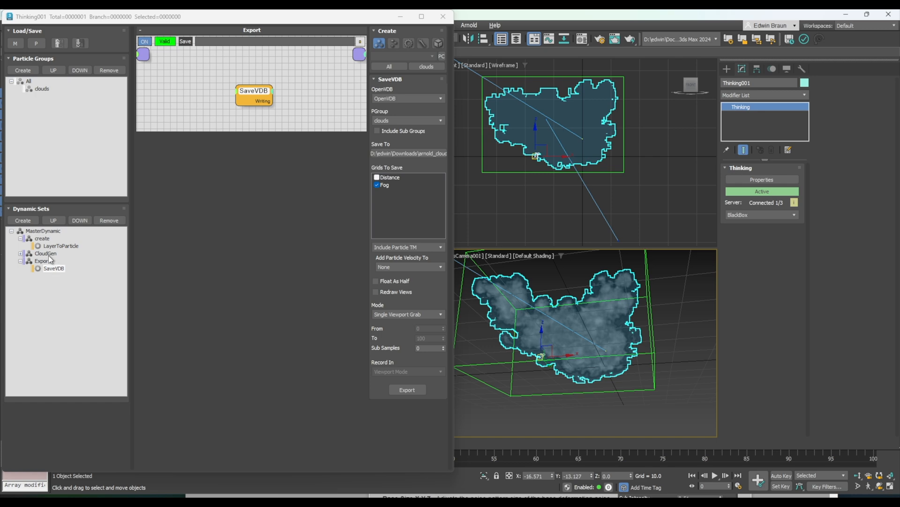
Open the CloudGen dynamic set in the thinkingParticles scene and add an ExpressionME-L node below its network, dismissing the parse error.
click(48, 253)
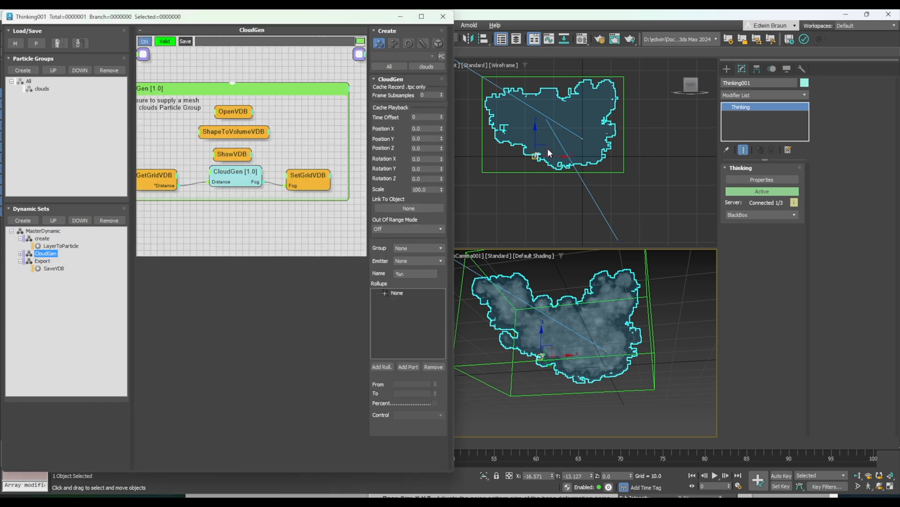
drag(454, 178, 535, 161)
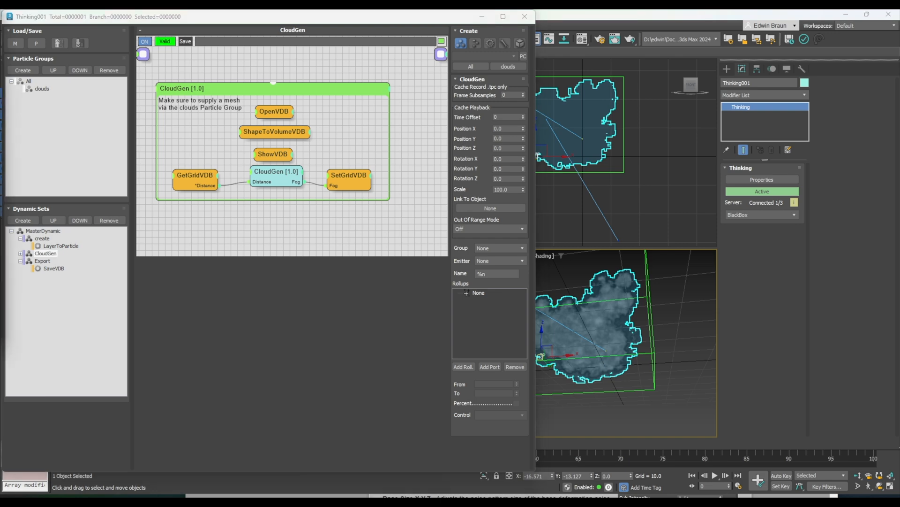
right_click(277, 218)
mouse_move(341, 244)
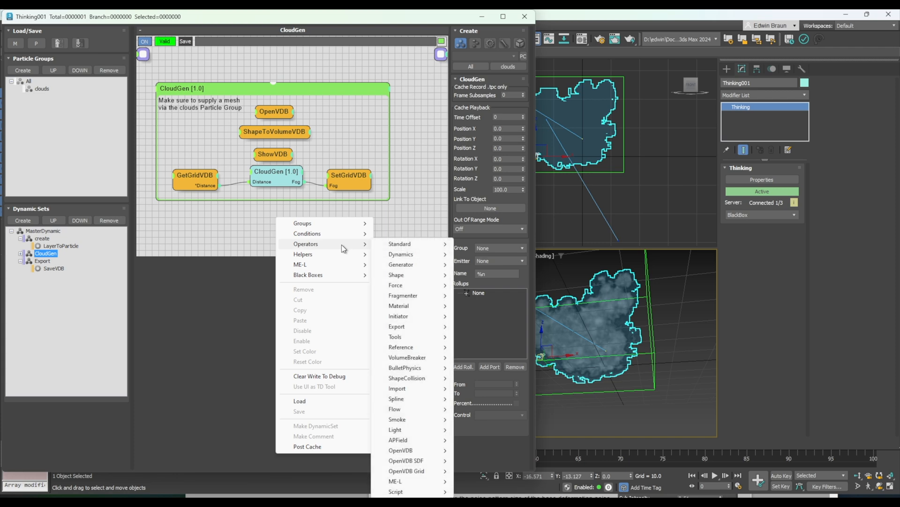
mouse_move(334, 265)
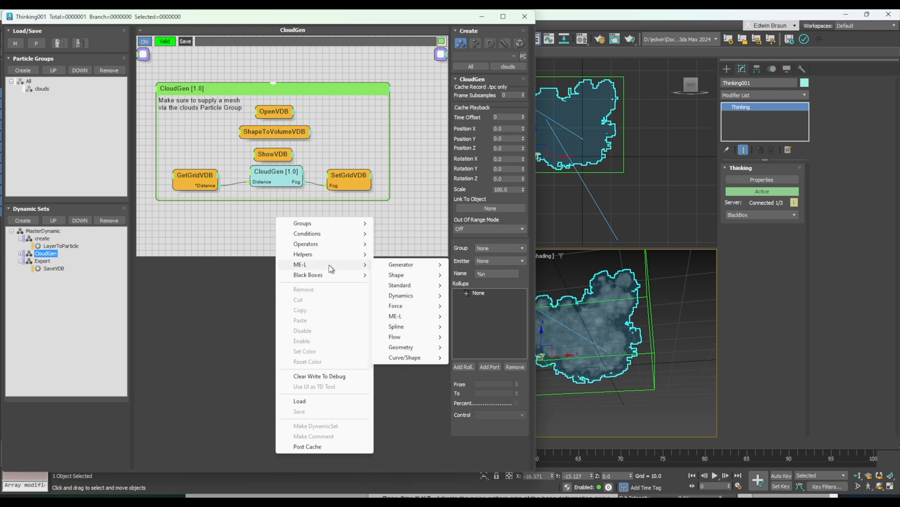
mouse_move(412, 318)
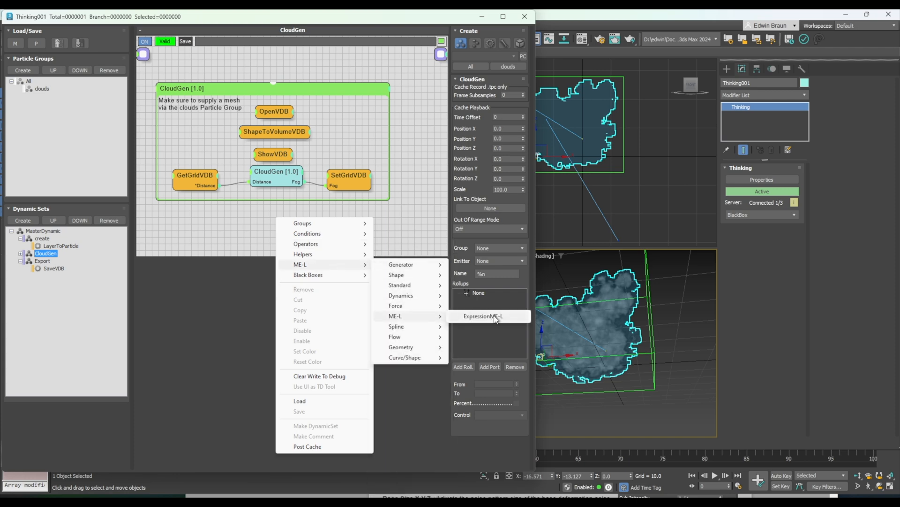
click(511, 319)
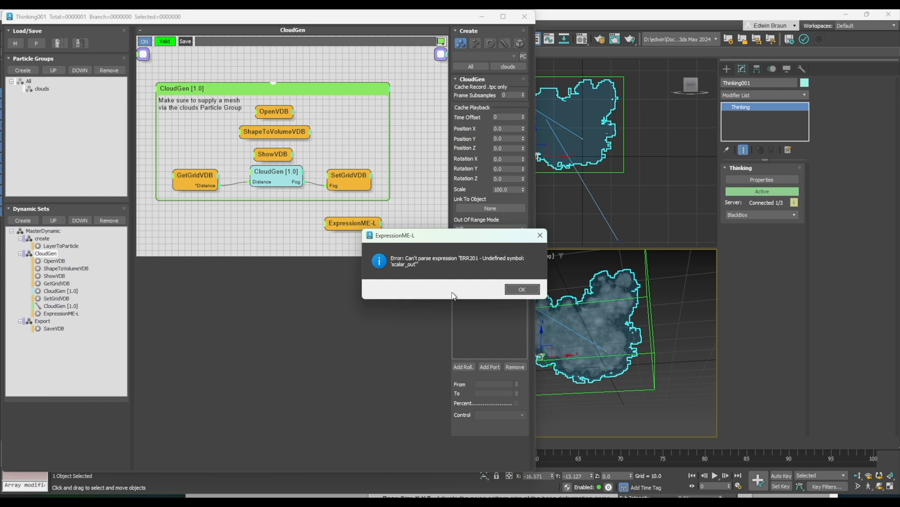
click(529, 290)
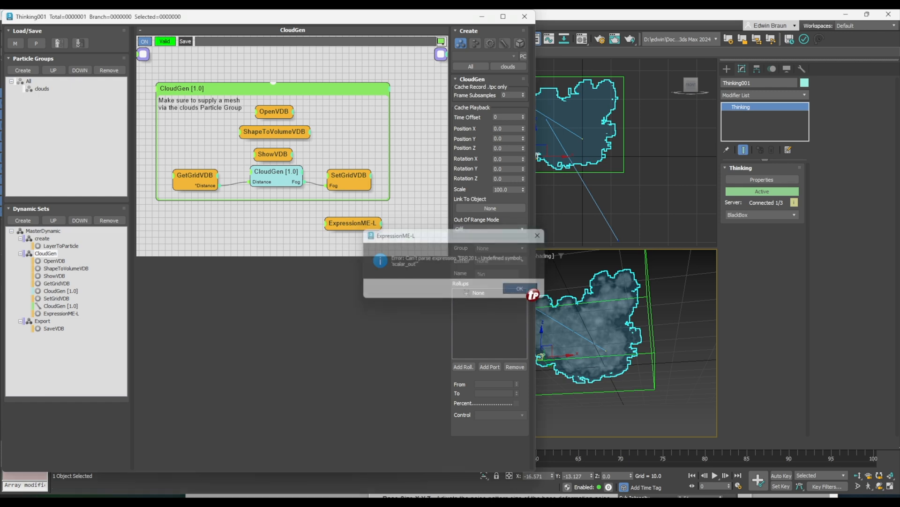
Open the ExpressionME-L node's code in an enlarged editor and delete all sample code below the output_desc line.
click(354, 227)
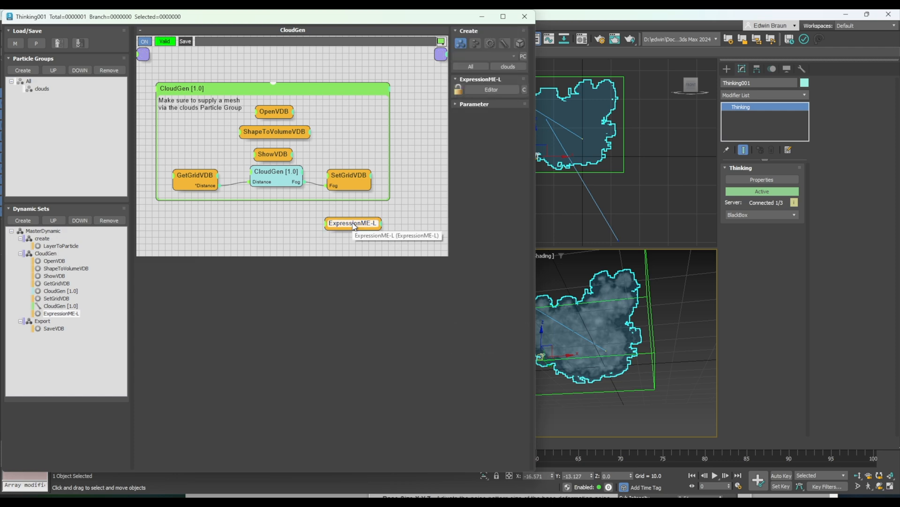
click(485, 91)
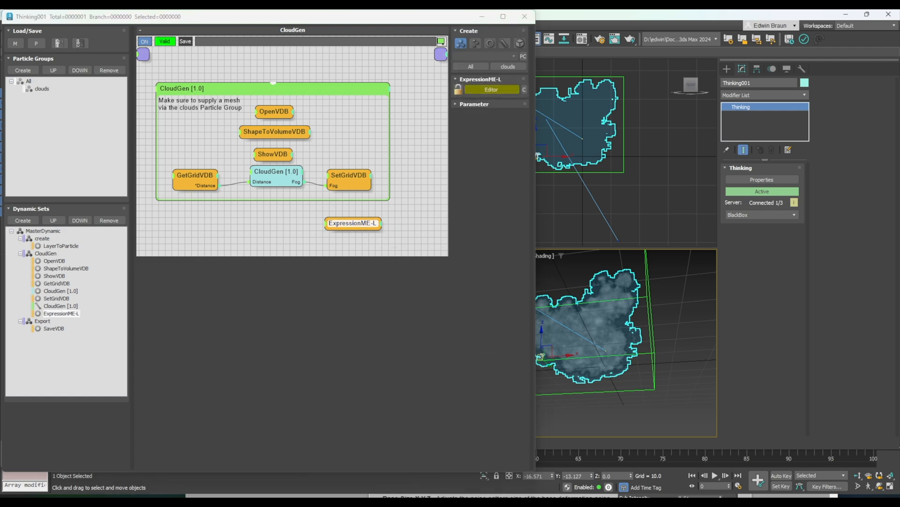
drag(0, 177, 547, 147)
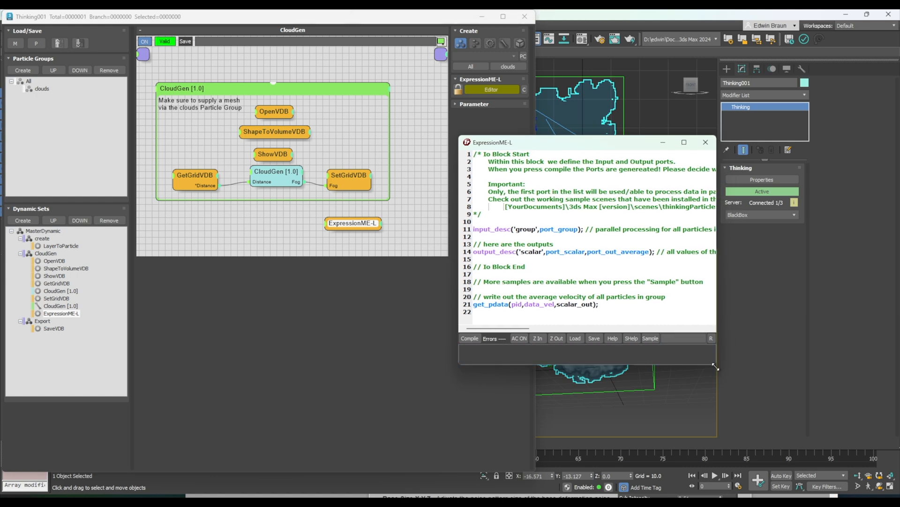
drag(717, 364, 839, 410)
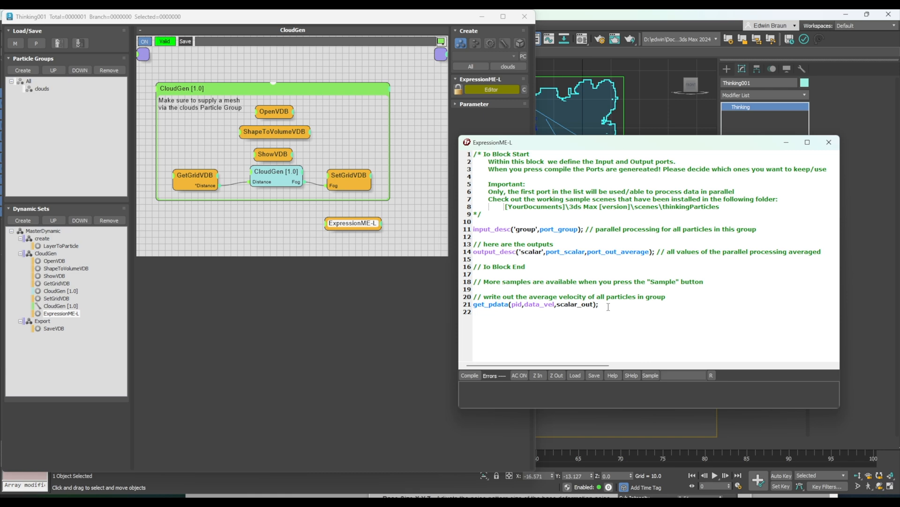
drag(608, 308, 443, 259)
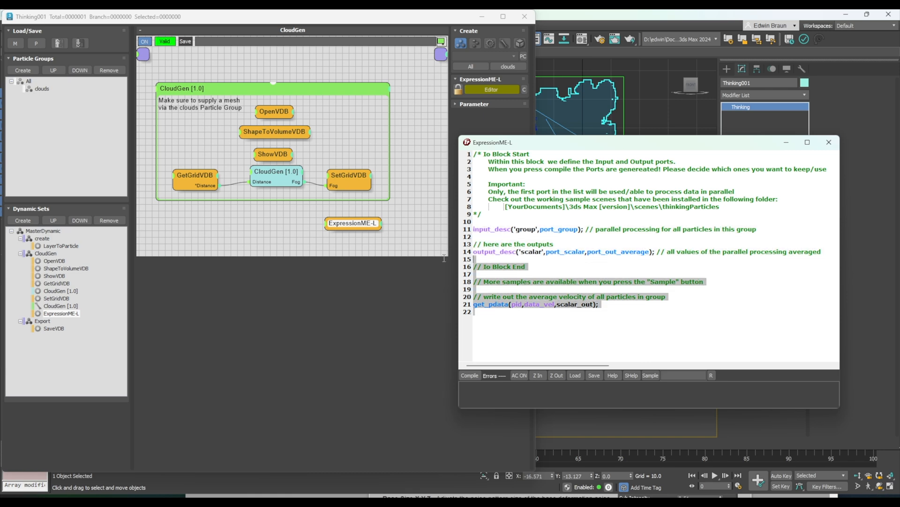
key(Delete)
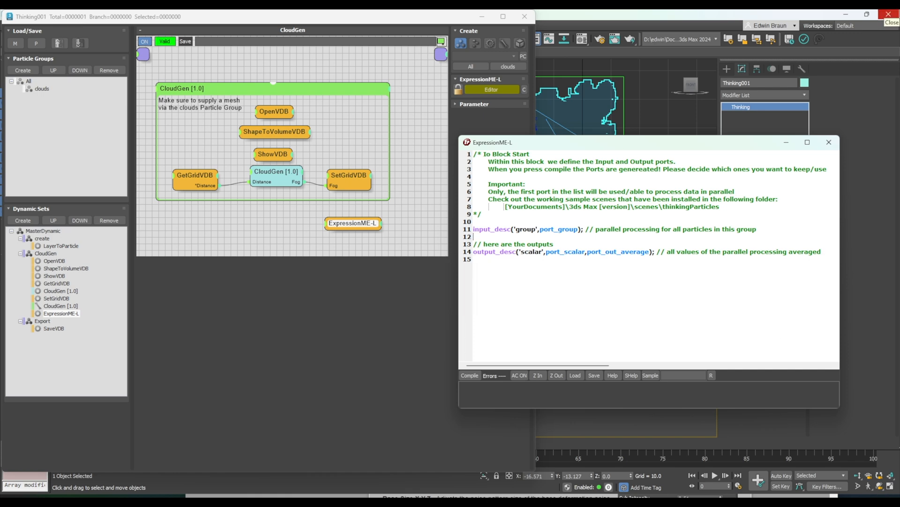
Rename the input port in the input_desc line from 'group' to 'fog'.
key(Up)
key(BackSpace)
key(BackSpace)
key(BackSpace)
key(BackSpace)
key(Delete)
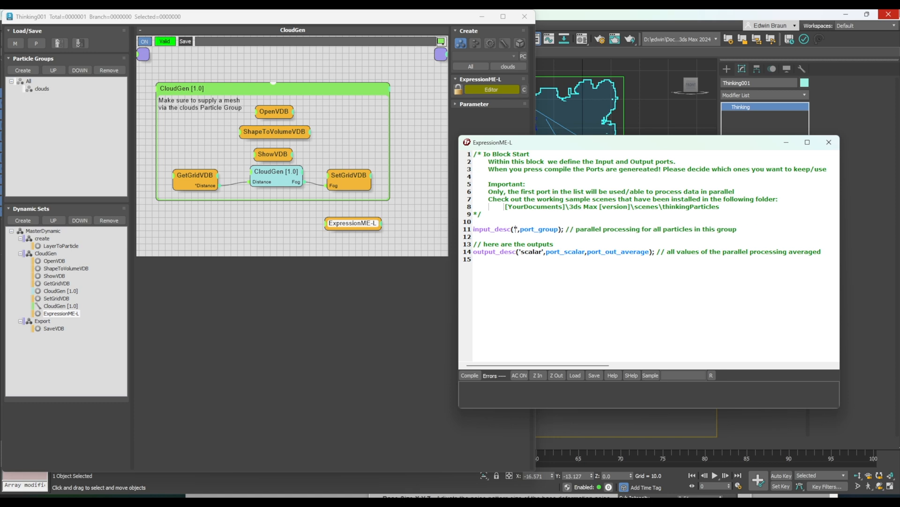
text(fog)
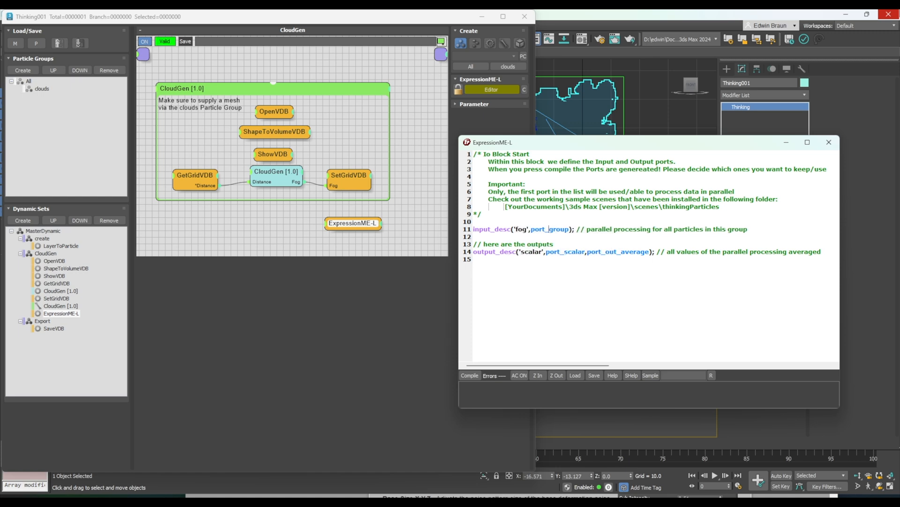
Set the port type in the input_desc line to port_vdb_fog.
key(Delete)
key(Delete)
key(Delete)
key(Delete)
key(Delete)
text(vdb)
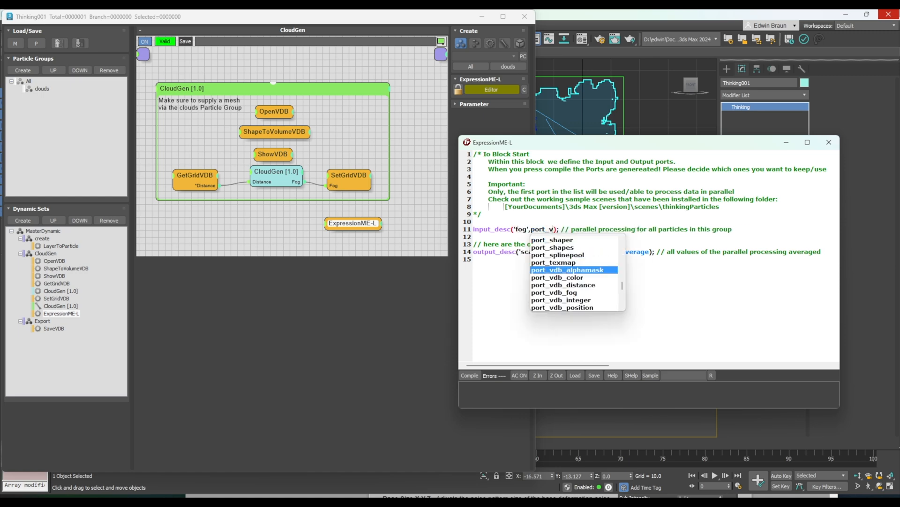
key(Down)
key(Down)
key(Down)
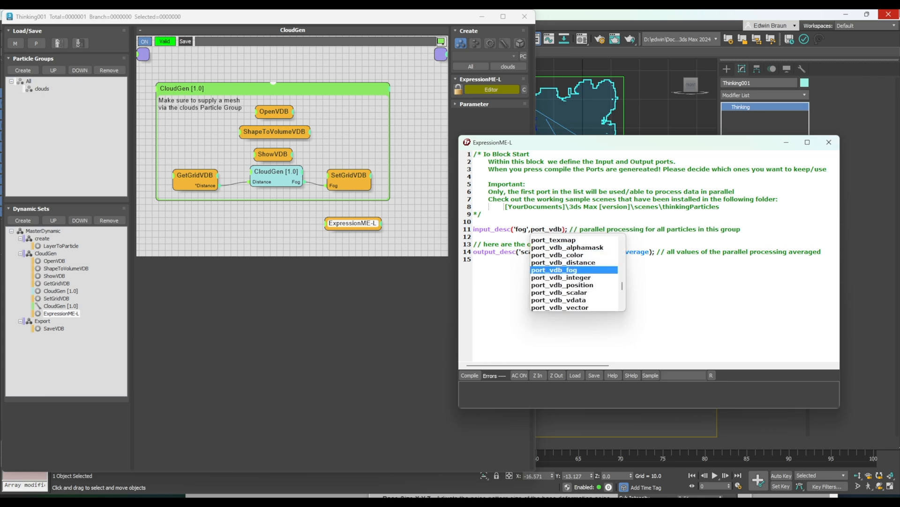
key(Down)
key(Up)
key(Return)
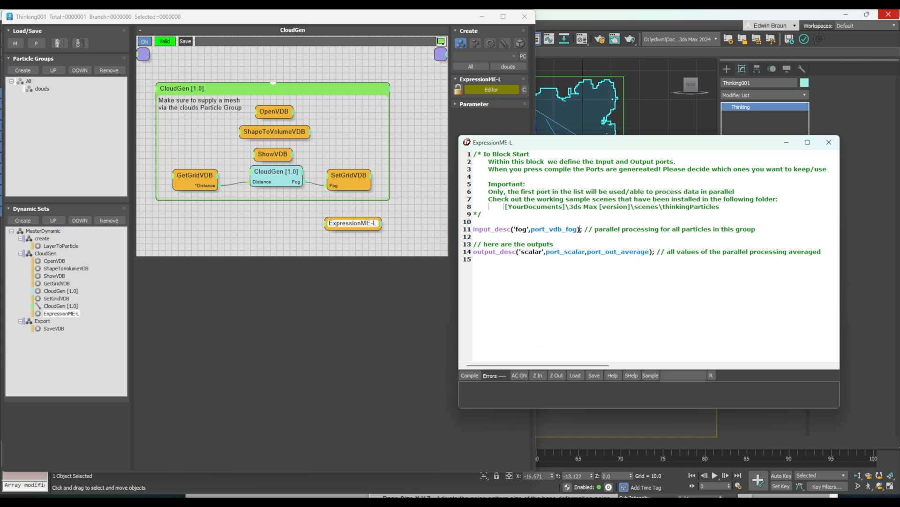
Rename the output port in the output_desc line to 'fog'.
key(Right)
key(Right)
key(BackSpace)
key(BackSpace)
key(BackSpace)
key(BackSpace)
key(BackSpace)
key(BackSpace)
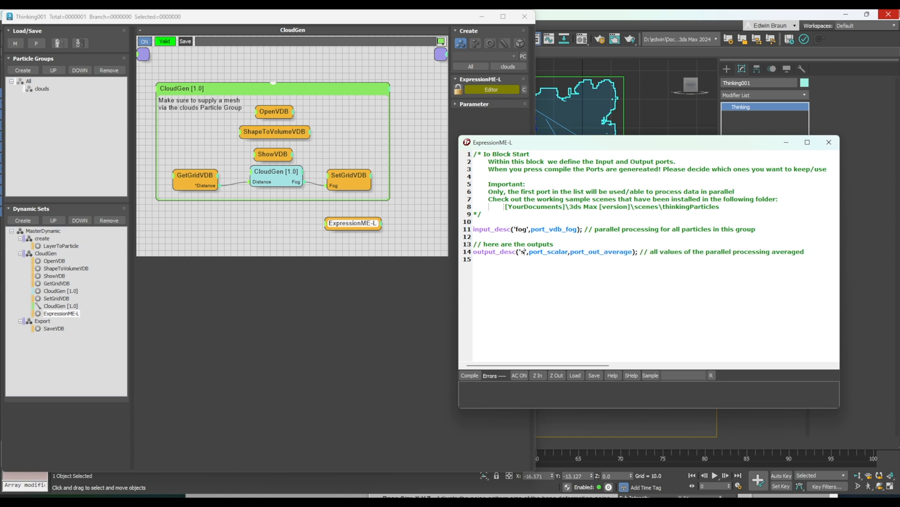
text(fog)
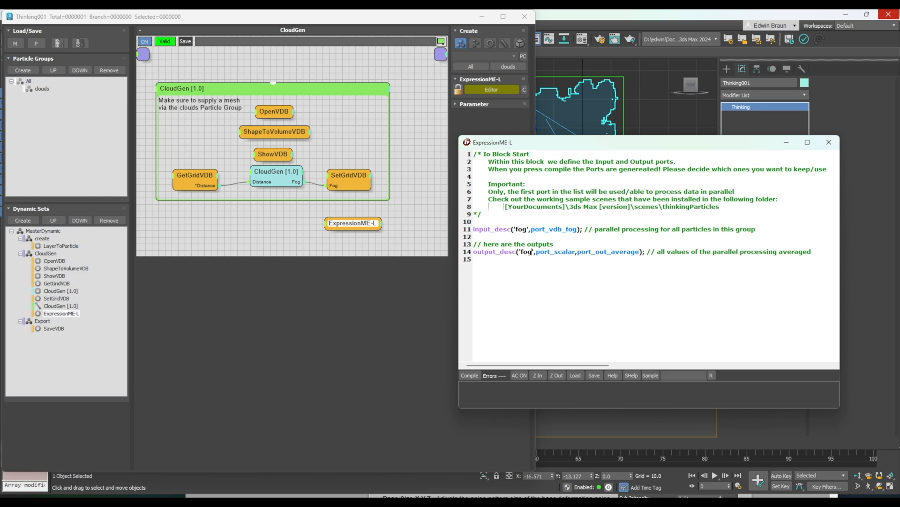
Replace port_scalar in the output_desc line with port_vdb_fog.
key(Right)
key(Right)
key(Delete)
key(Delete)
key(Delete)
key(Delete)
key(Delete)
key(BackSpace)
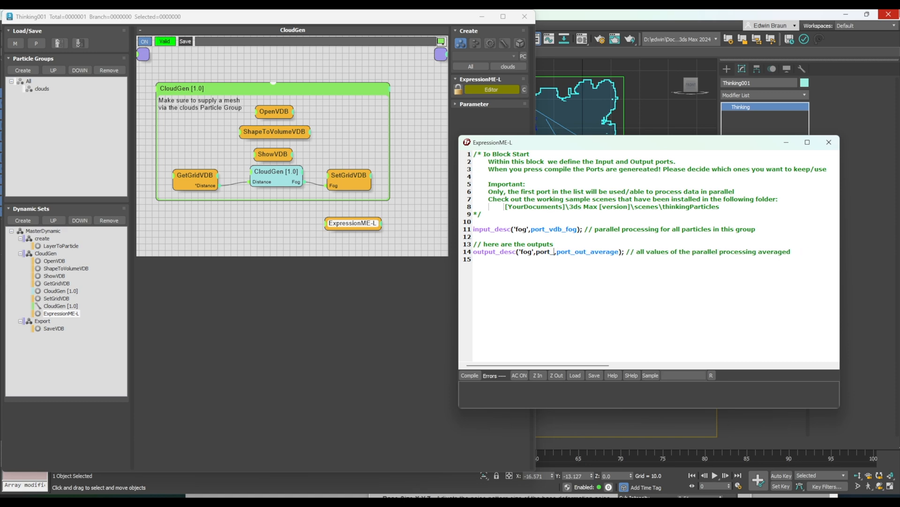
text(vdb)
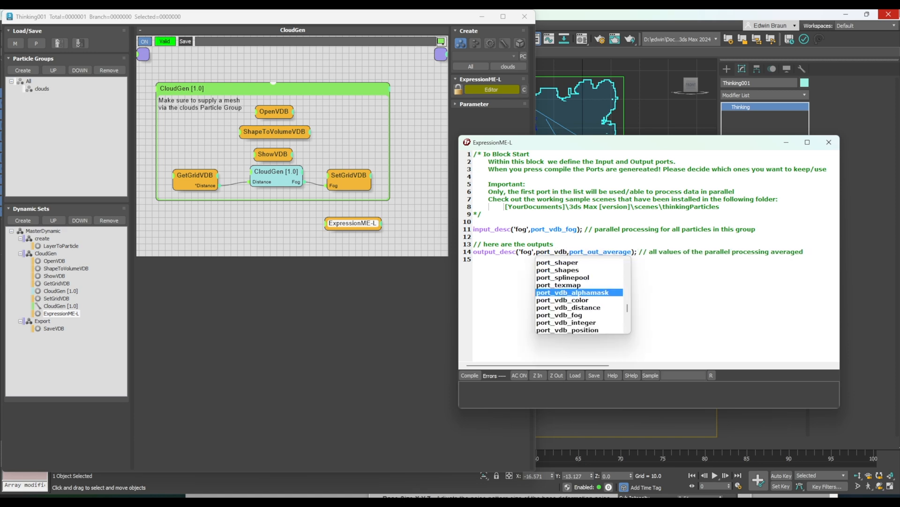
key(Down)
key(Down)
key(Down)
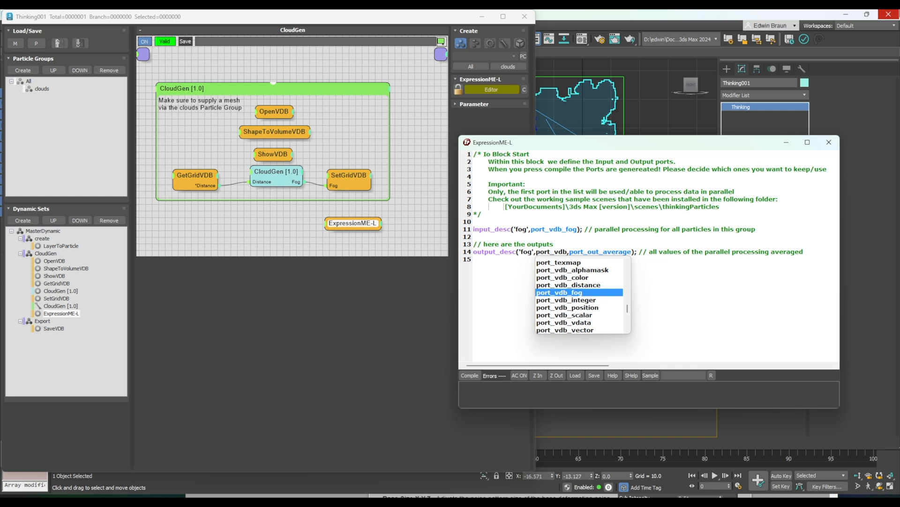
key(Return)
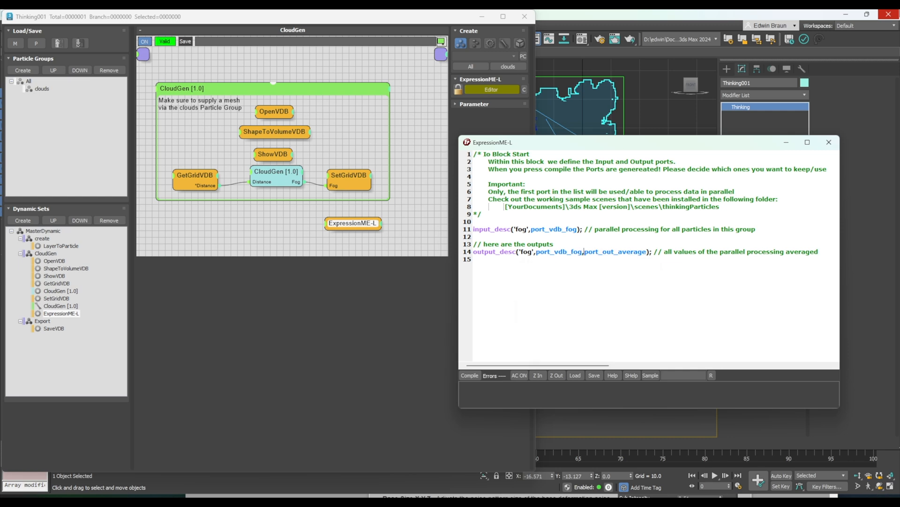
Remove the port_out_average argument from the output_desc line and compile the expression to generate the node's fog ports.
key(shift+Right)
key(shift+Right)
key(shift+Right)
key(shift+Right)
key(shift+Right)
key(shift+Right)
key(shift+Right)
key(shift+Right)
key(shift+Right)
key(shift+Right)
key(shift+Right)
key(shift+Right)
key(shift+Right)
key(shift+Right)
key(shift+Right)
key(shift+Right)
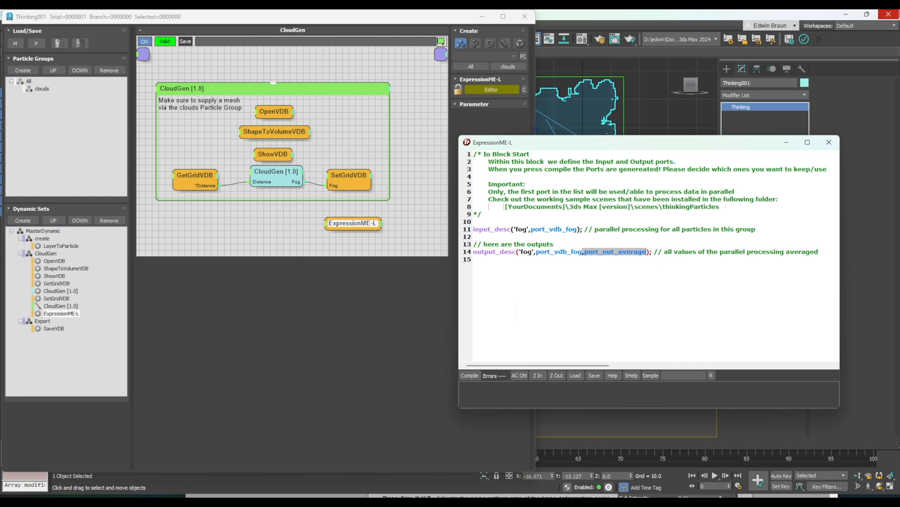
key(Delete)
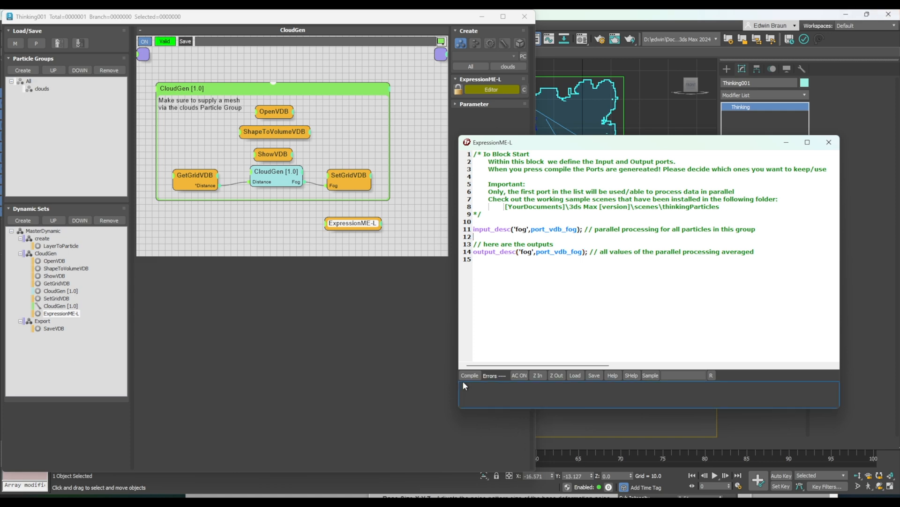
click(474, 376)
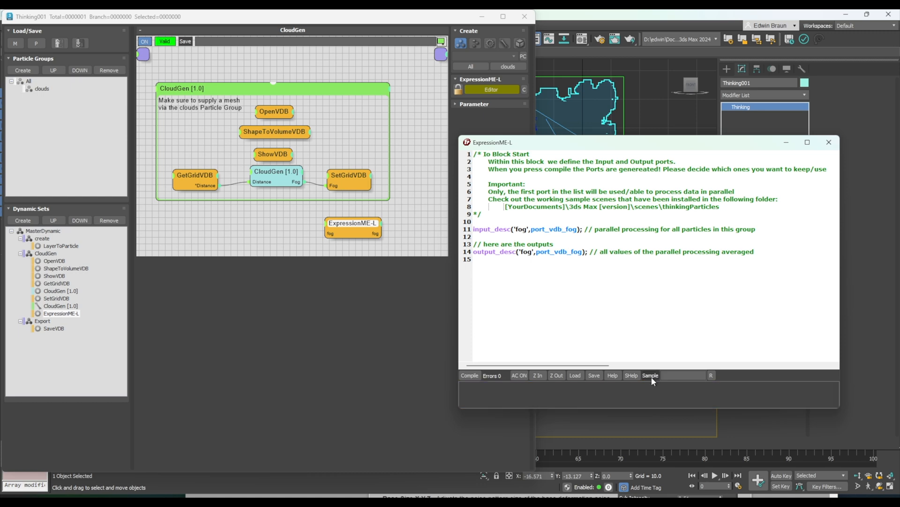
Look up input_desc and its port types in the thinkingParticles online documentation, and close the documentation windows.
click(632, 375)
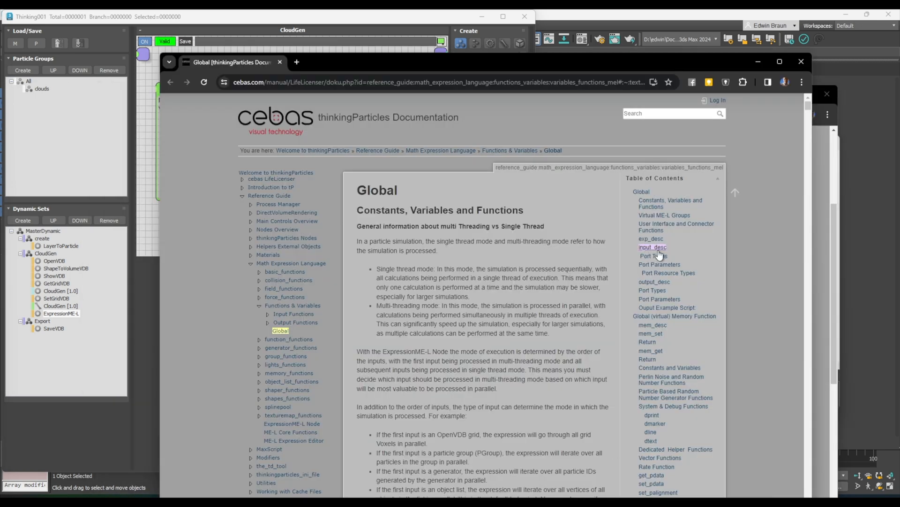
click(652, 247)
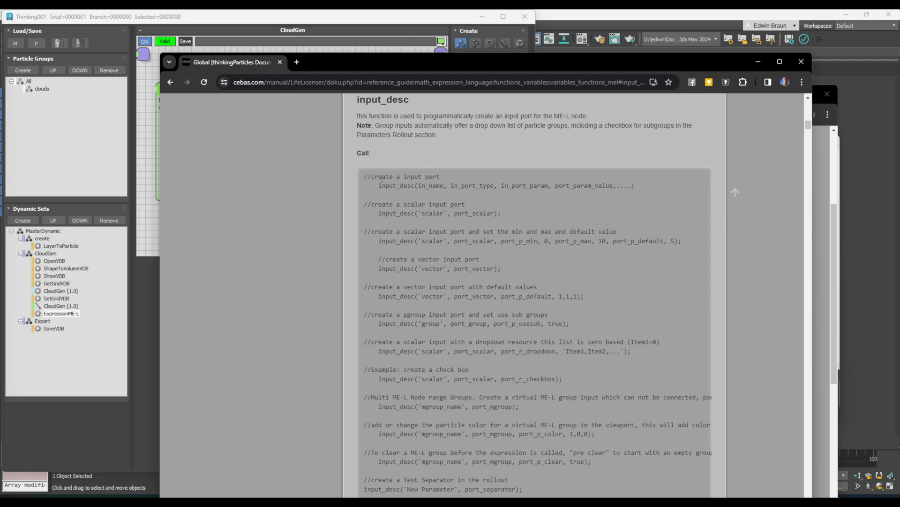
scroll(380, 288, down, 7)
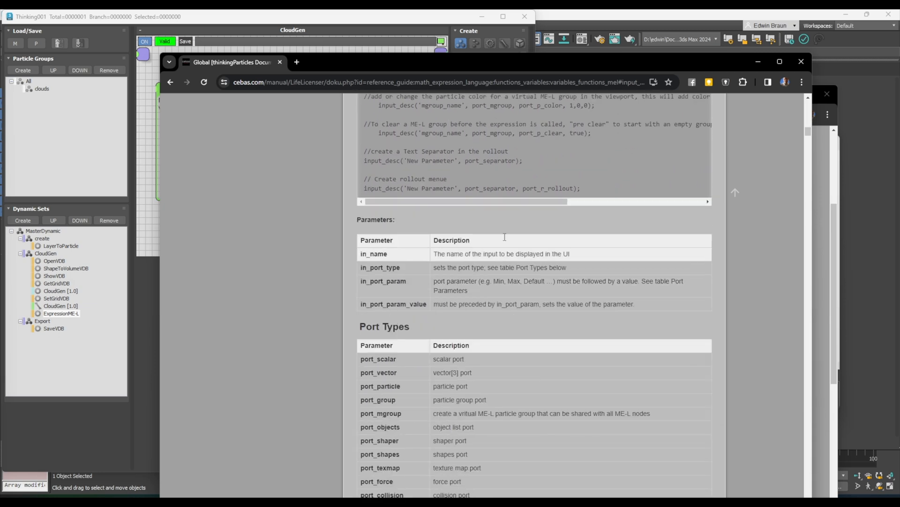
click(801, 62)
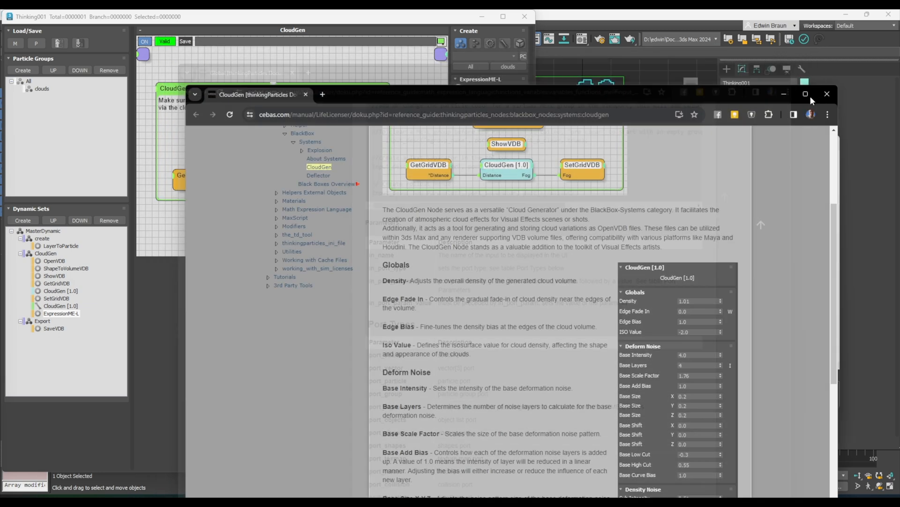
click(828, 93)
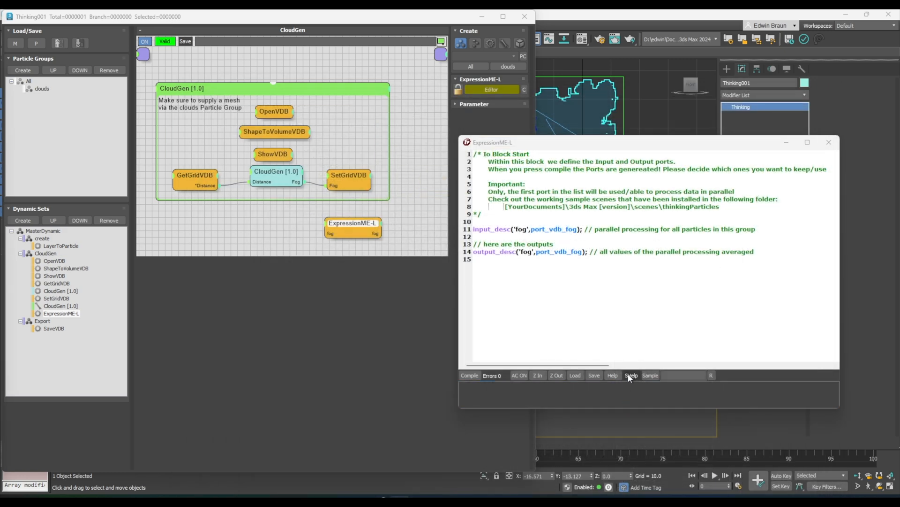
Below the output_desc line, write the condition if(fog_out_valuestate==valueoff).
click(507, 260)
key(Return)
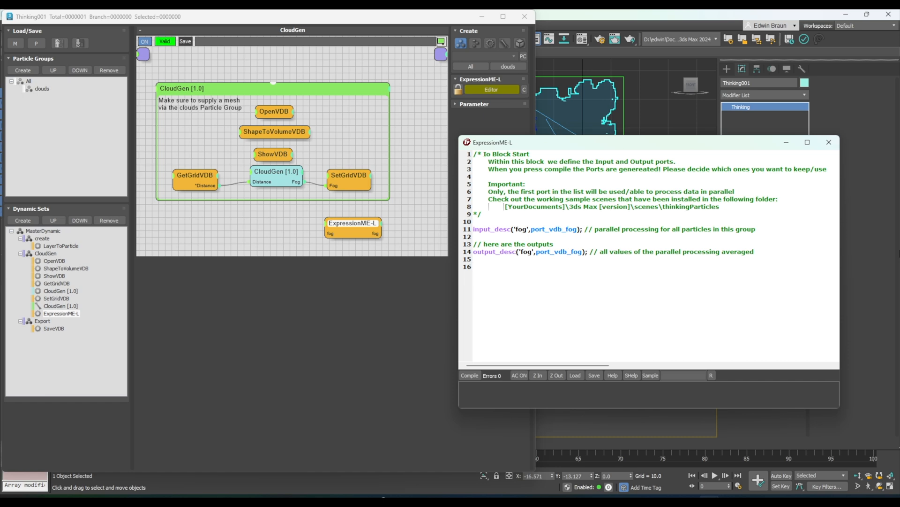
text(if(fog_)
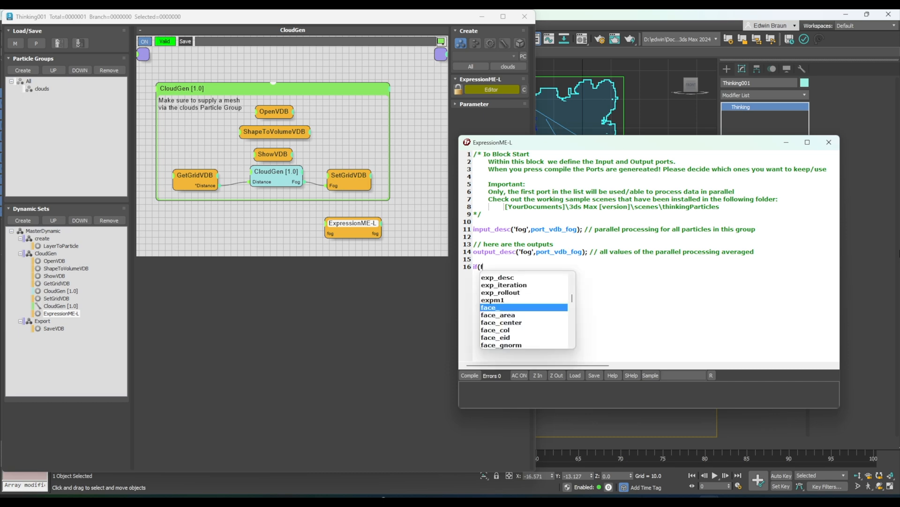
key(Down)
key(Down)
key(Down)
key(Down)
key(Down)
key(Down)
key(Down)
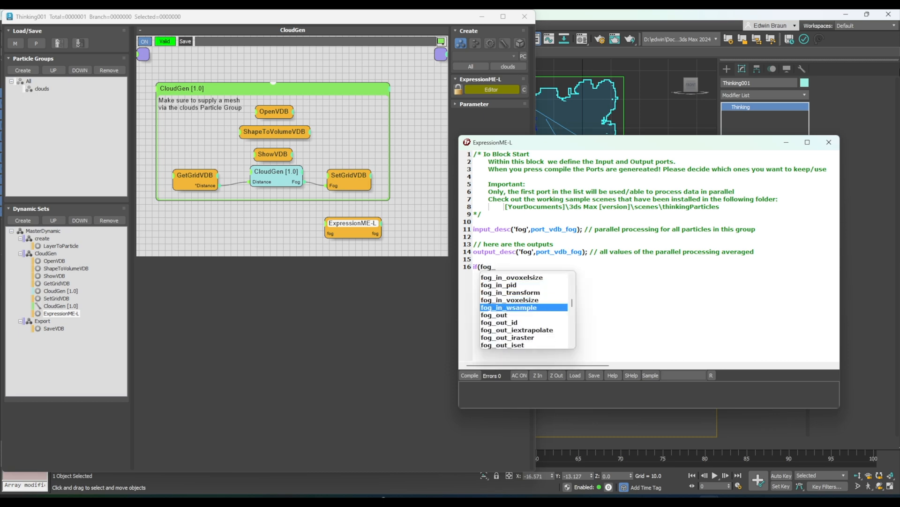
key(Down)
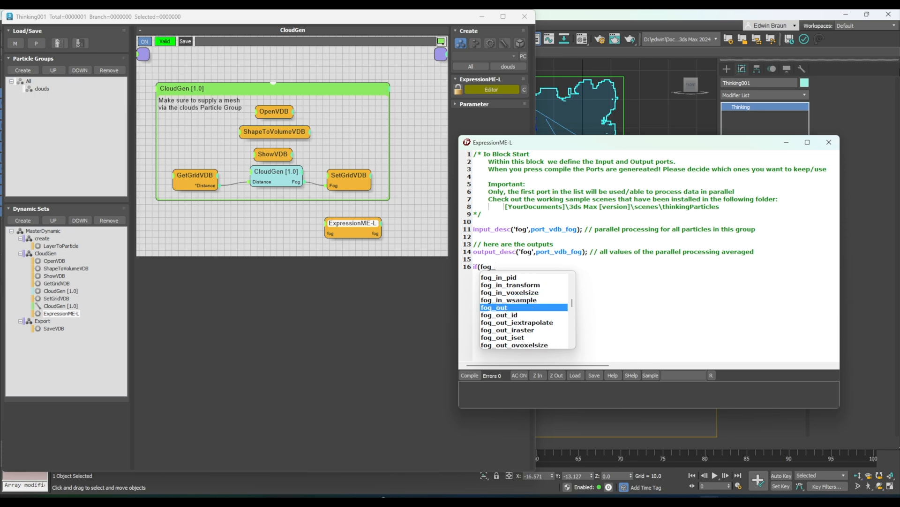
key(Down)
key(Down)
key(Down)
key(Down)
key(Down)
key(Down)
key(Down)
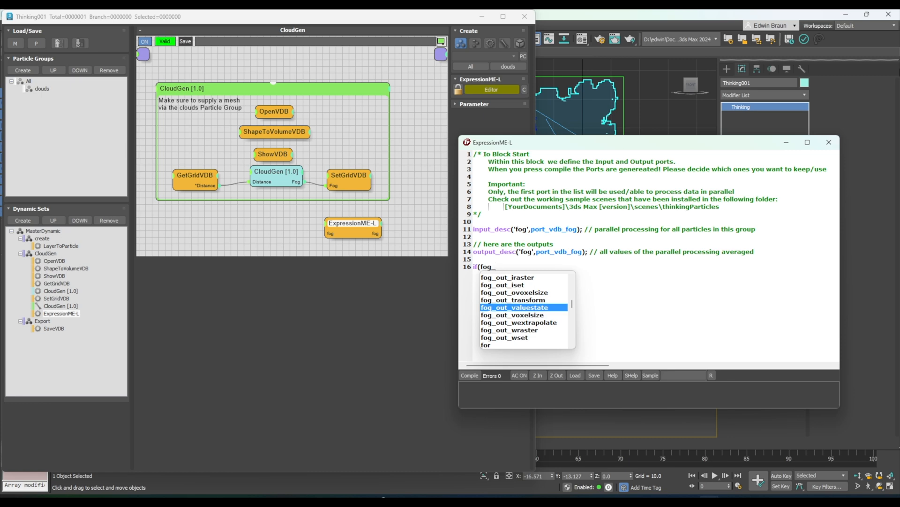
key(Return)
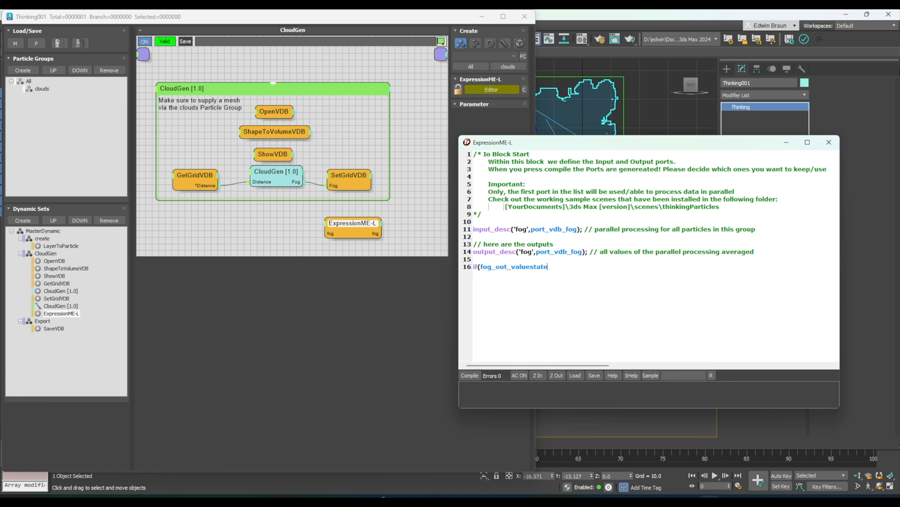
text(==valueoff)
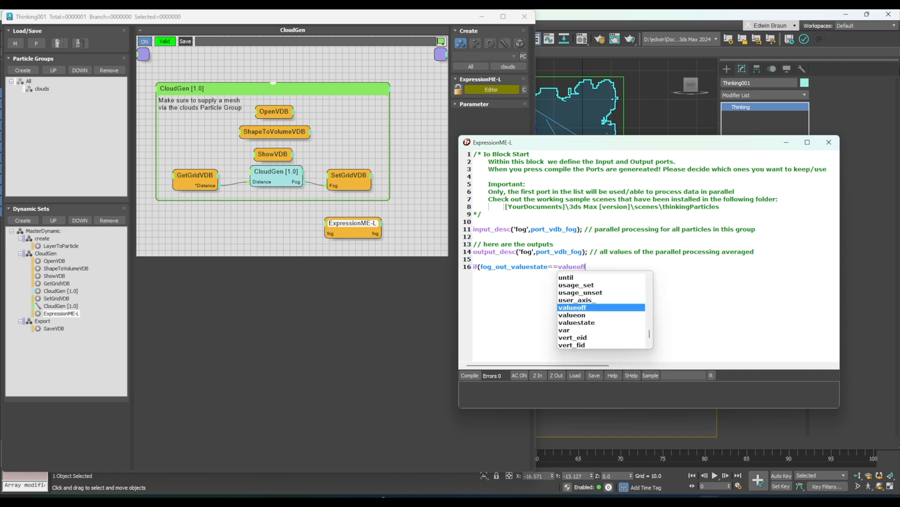
text())
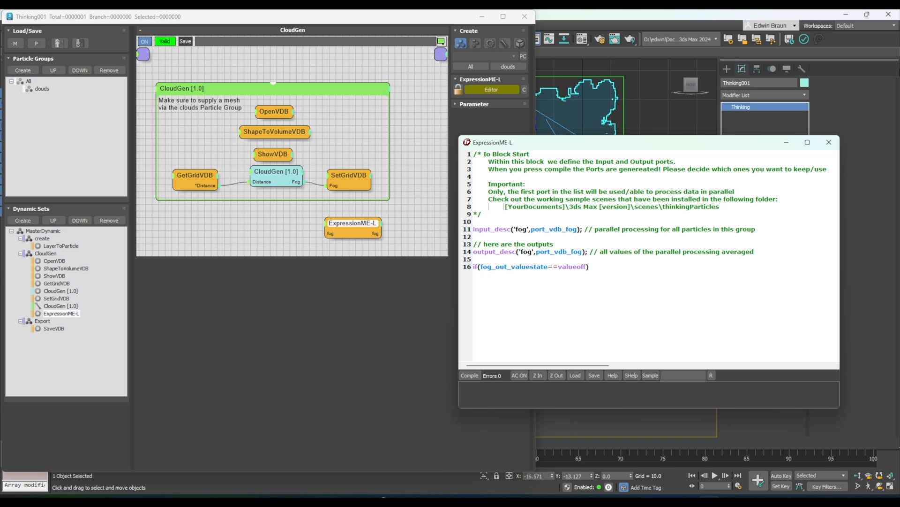
Add a braced block under the if condition containing the assignment fog_out=0;.
key(Return)
text({)
key(Return)
text(})
key(Return)
key(BackSpace)
text(fog_)
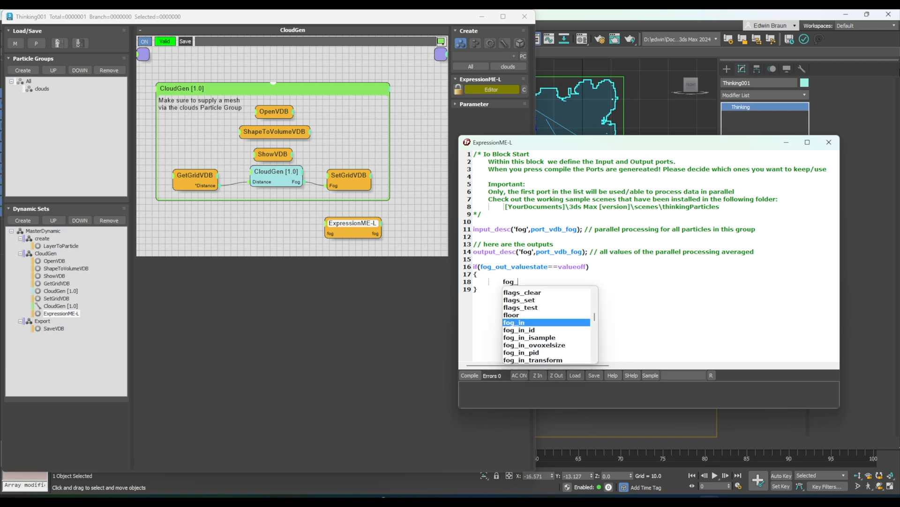
key(Escape)
text(+)
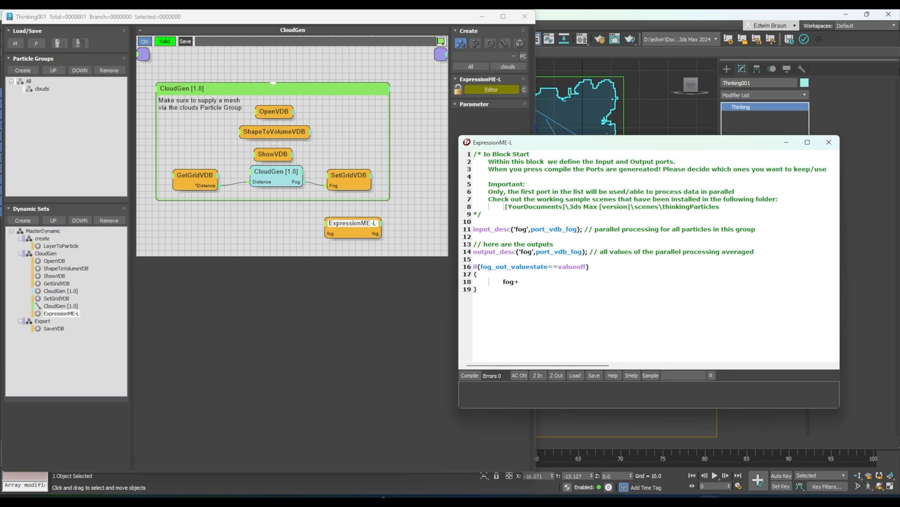
key(BackSpace)
text(=)
key(BackSpace)
text(_out=0;)
key(Return)
Add an else block containing fog_out=fog_in; and close the expression editor.
text(else)
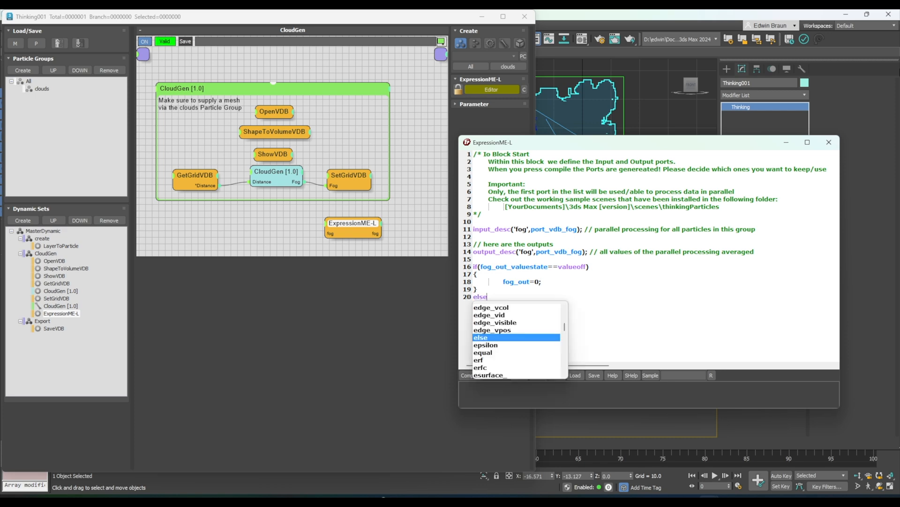
key(Return)
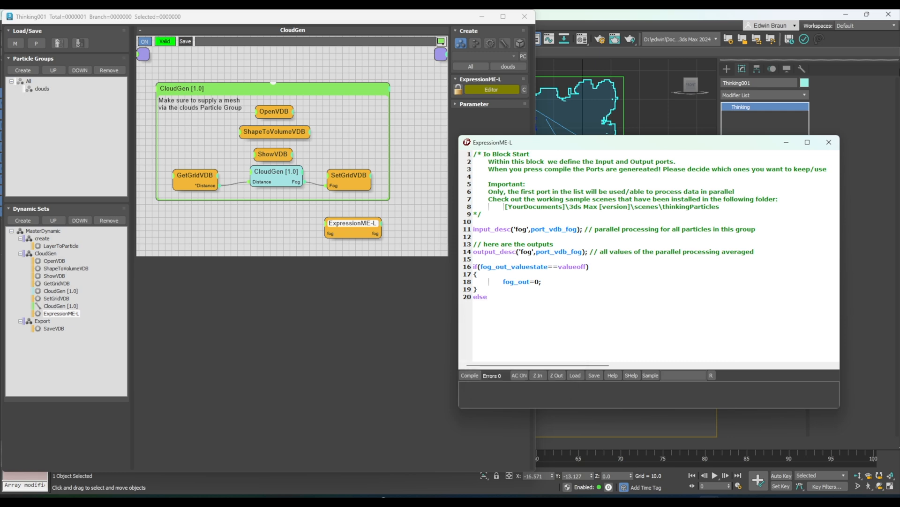
key(Return)
text({)
key(Return)
key(Return)
text(})
key(Left)
key(BackSpace)
key(Up)
text(fog_)
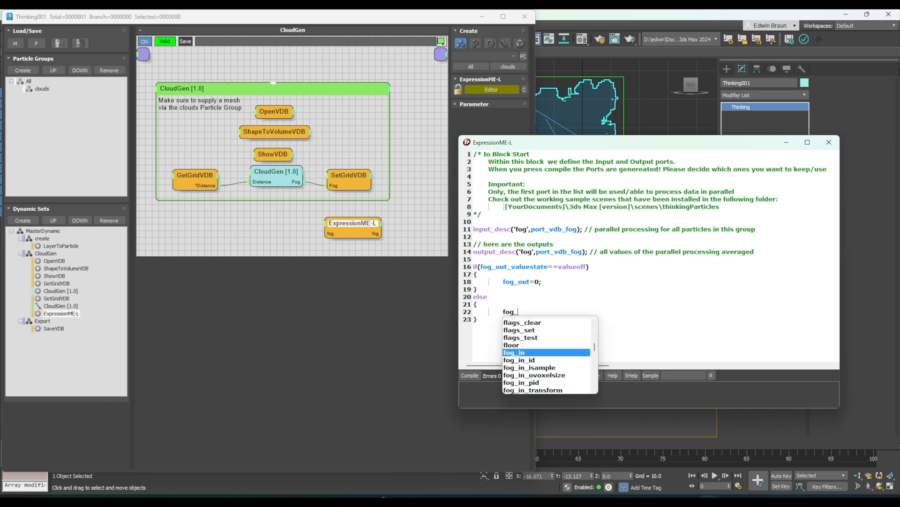
text(out=fog=)
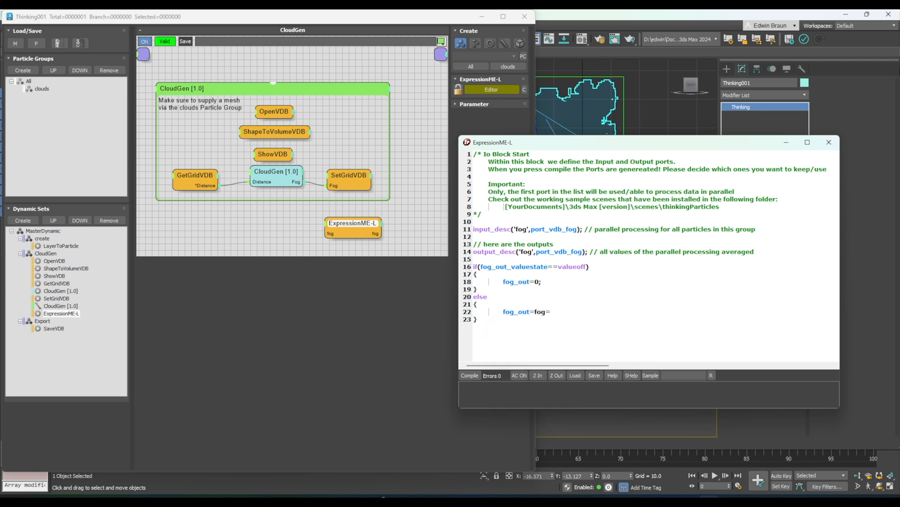
key(BackSpace)
text(_)
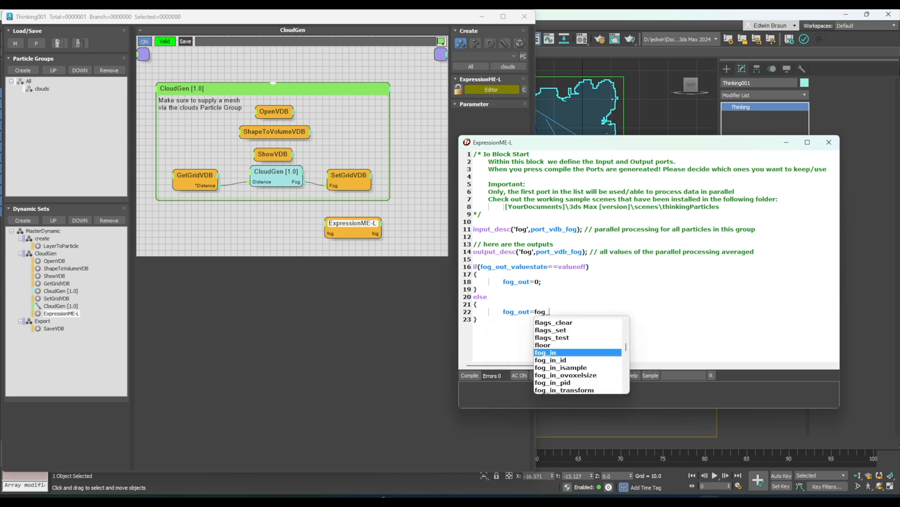
text(in;)
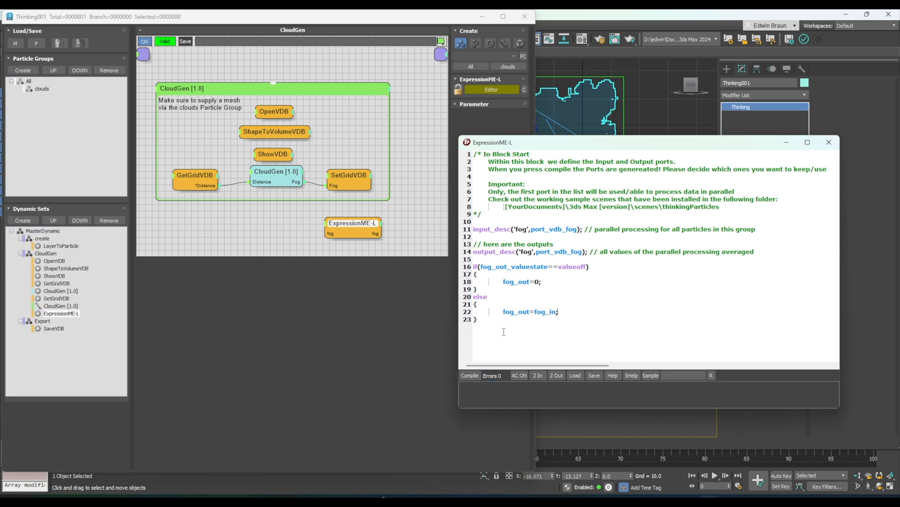
click(829, 142)
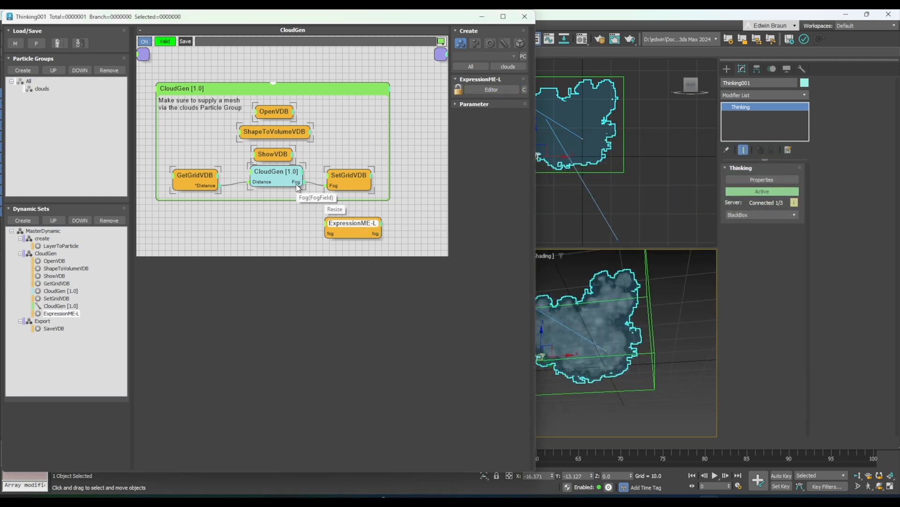
Wire the ExpressionME-L node between CloudGen's Fog output and SetGridVDB's Fog input, and place it below and between those two nodes.
drag(327, 237, 305, 182)
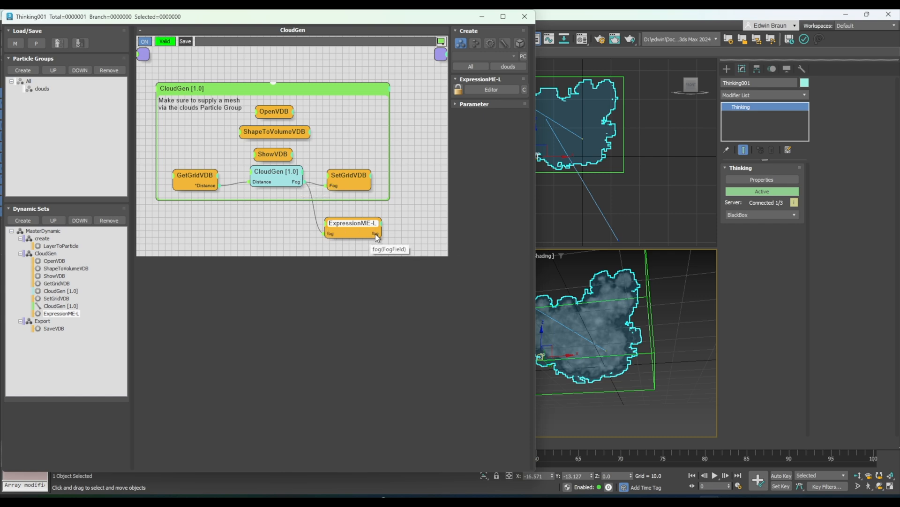
drag(380, 233, 333, 186)
click(317, 117)
click(225, 73)
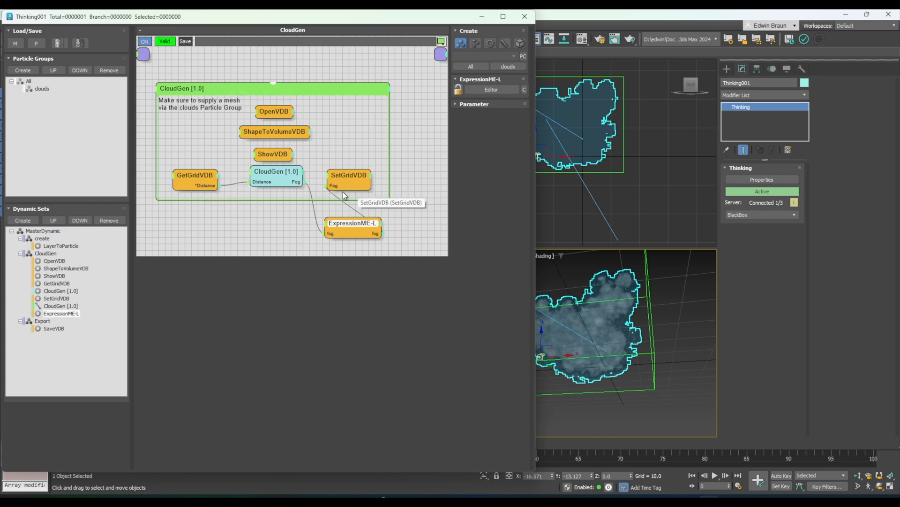
drag(364, 214, 332, 209)
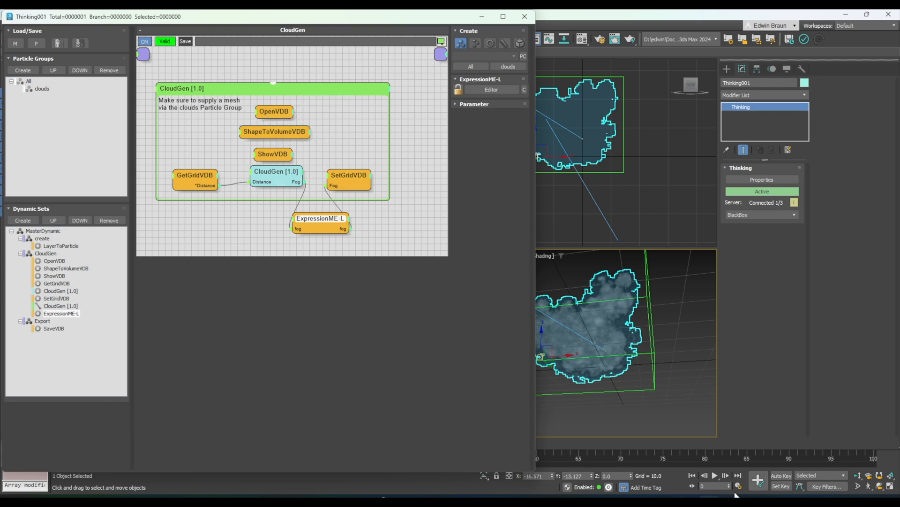
Advance one frame and return to the start to re-evaluate the cloud, and export its Fog grid from the SaveVDB node.
click(726, 475)
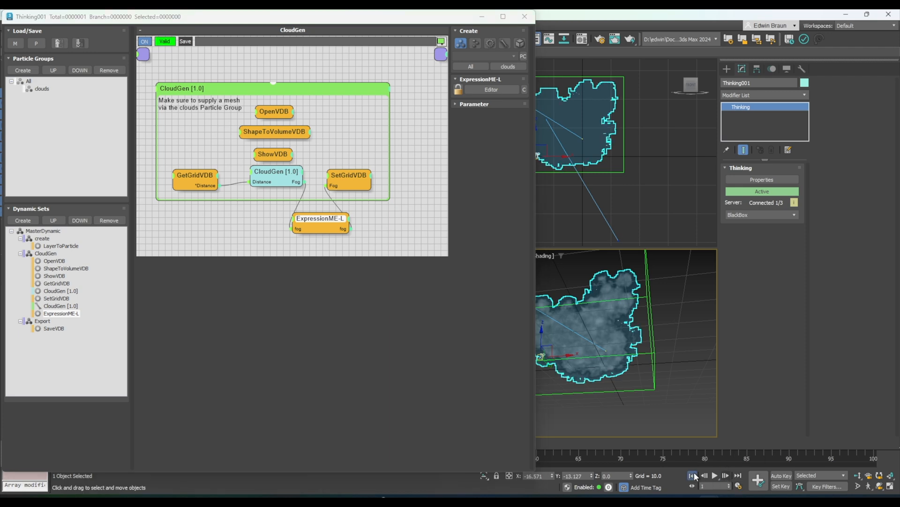
click(693, 475)
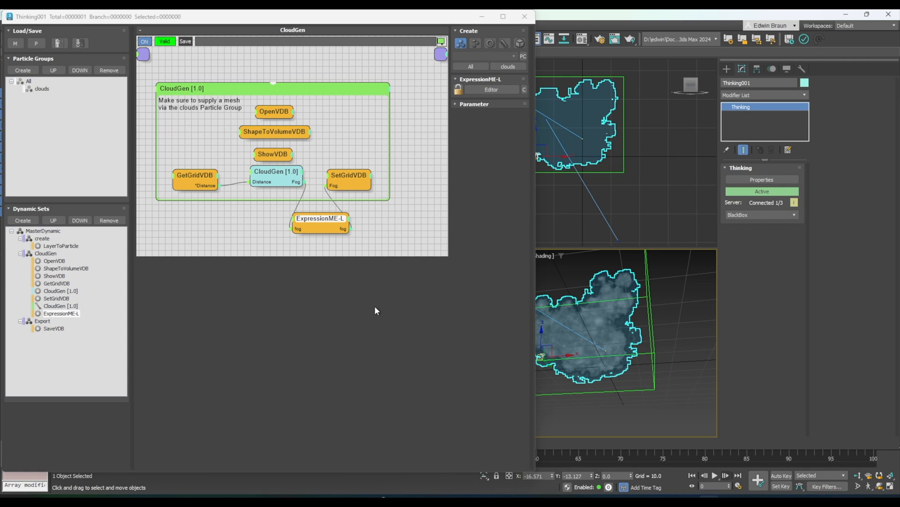
click(60, 329)
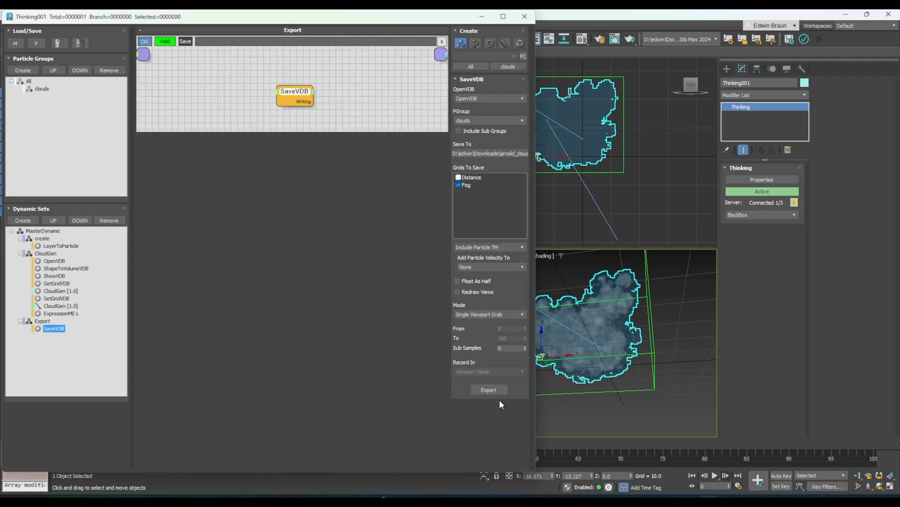
click(495, 391)
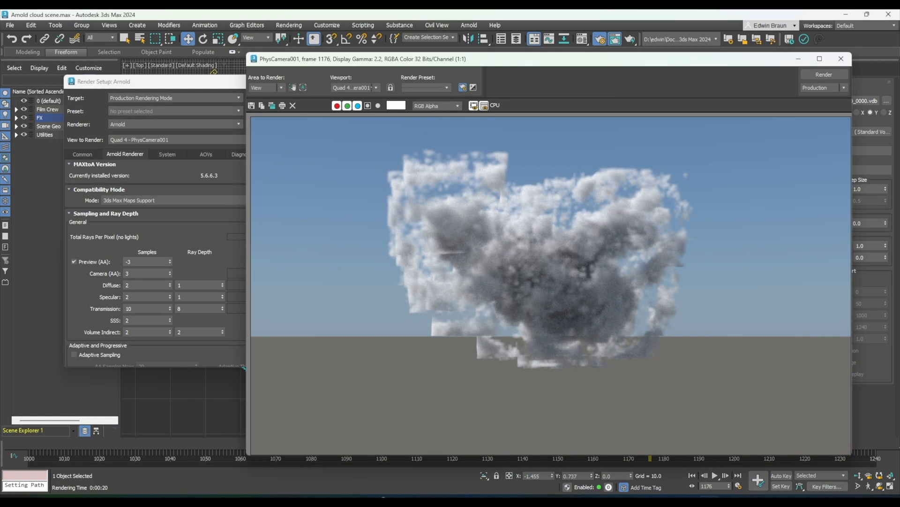
In the Arnold scene, reload the VDB as a non-animated volume with the Fog grid, render PhysCamera001, and close the render windows.
click(842, 58)
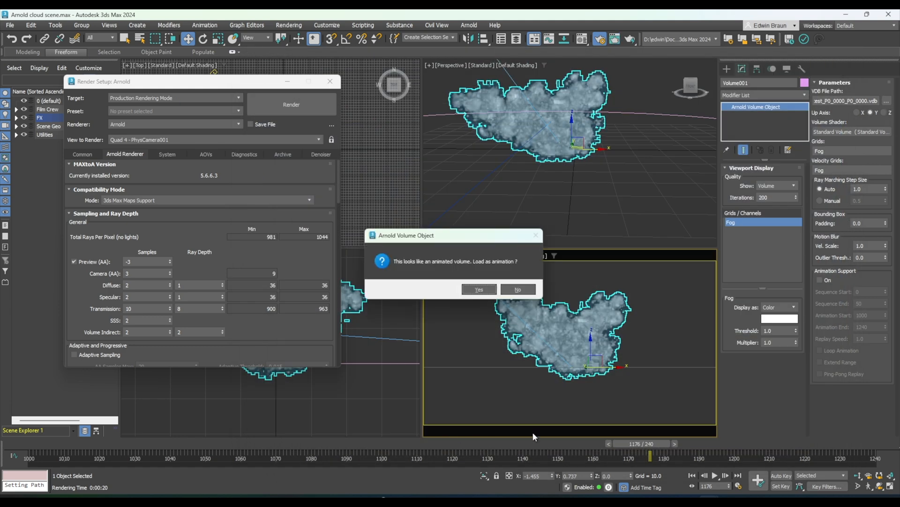
click(518, 288)
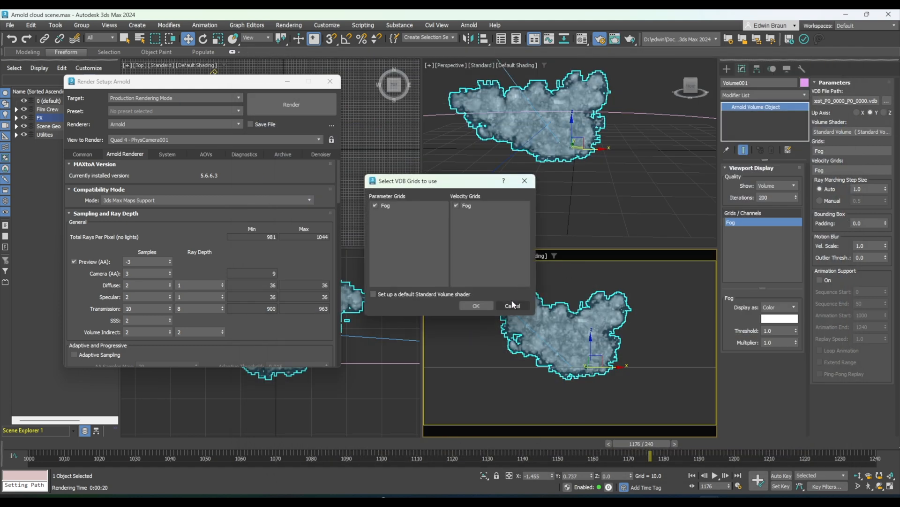
click(467, 304)
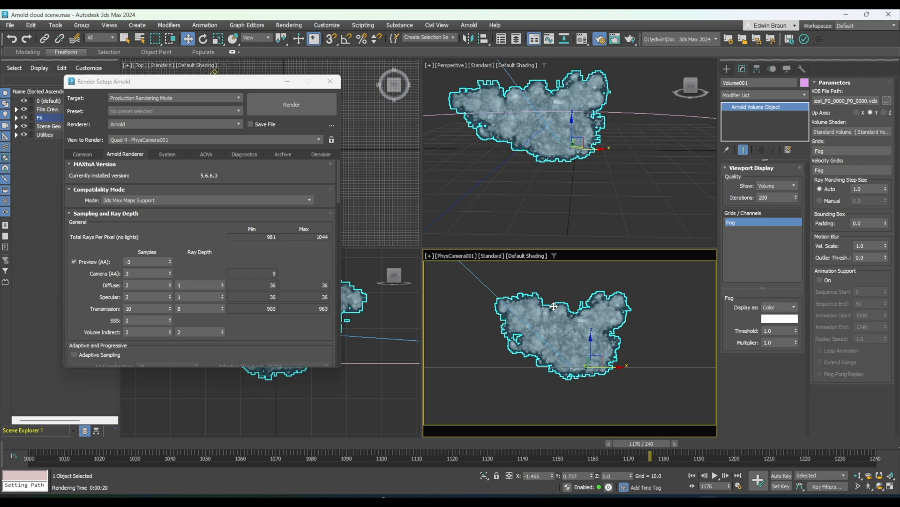
click(291, 105)
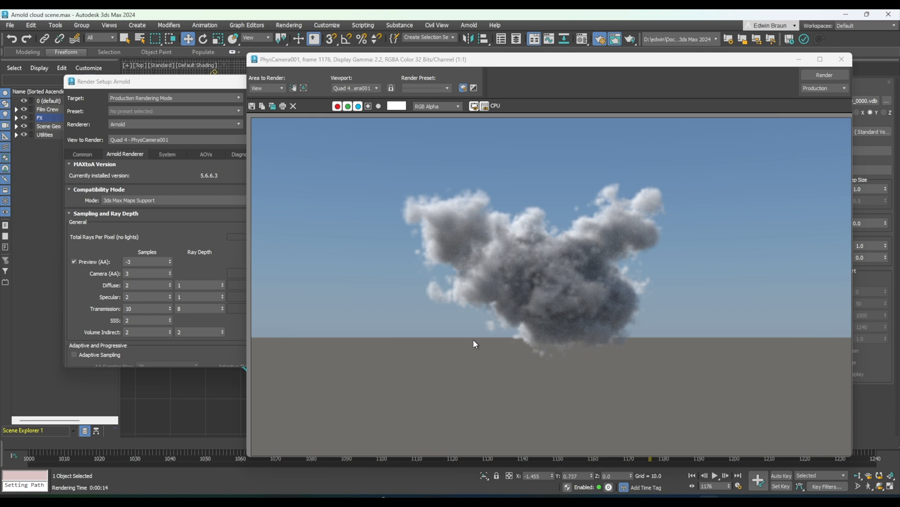
click(842, 59)
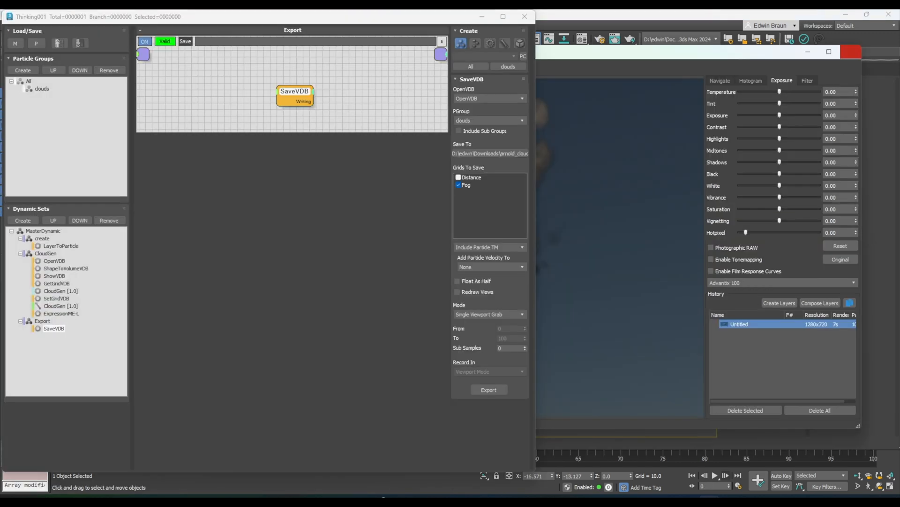
click(850, 52)
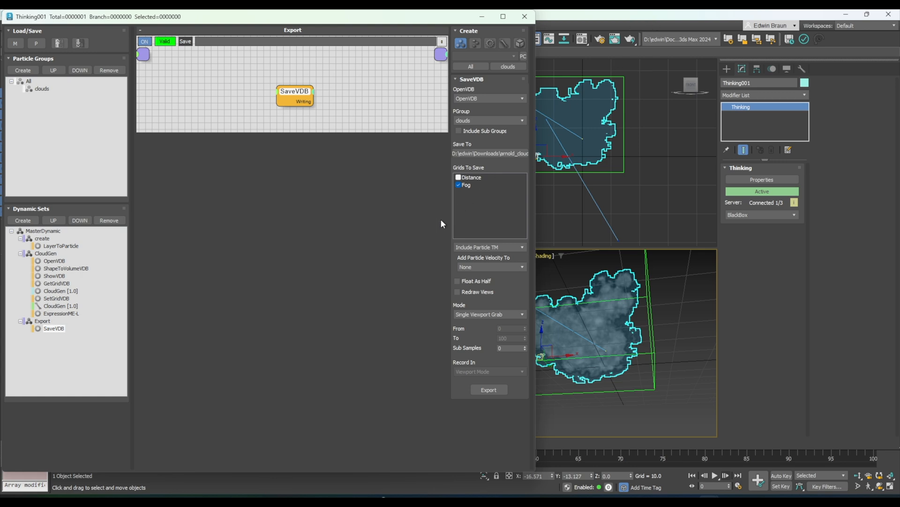
Review the expression code of the ExpressionME-L node in the CloudGen set, and show the CloudGen [1.0] node's parameters.
click(46, 255)
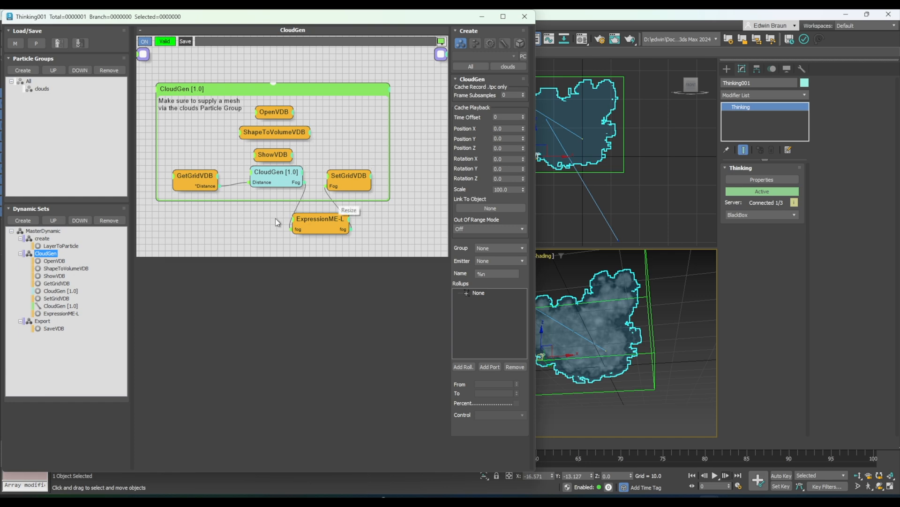
click(311, 218)
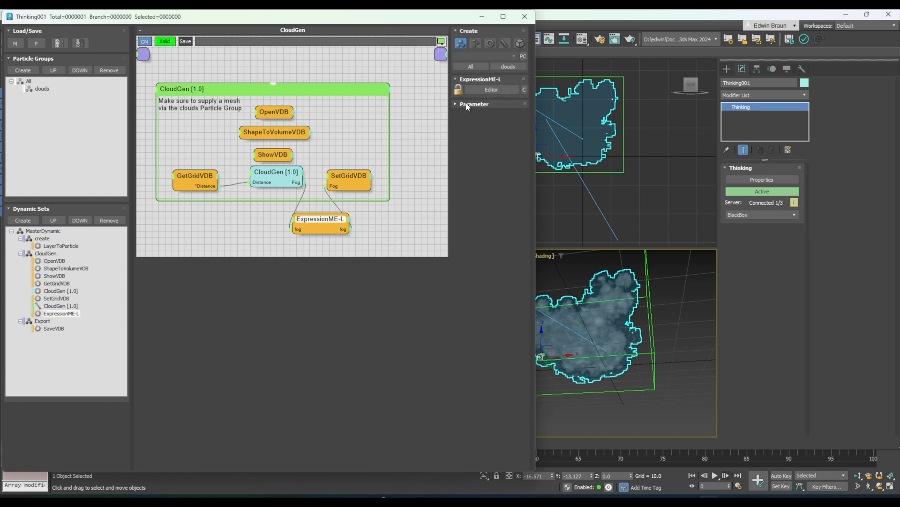
click(492, 89)
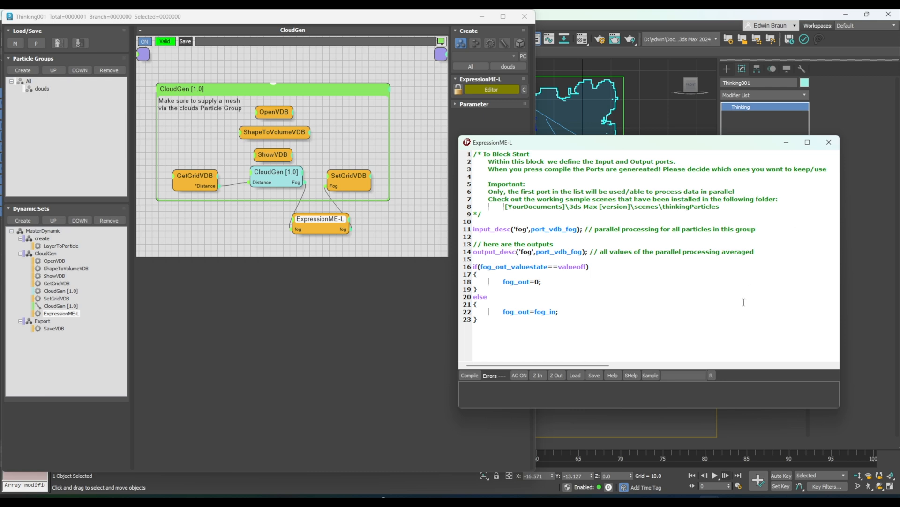
click(829, 142)
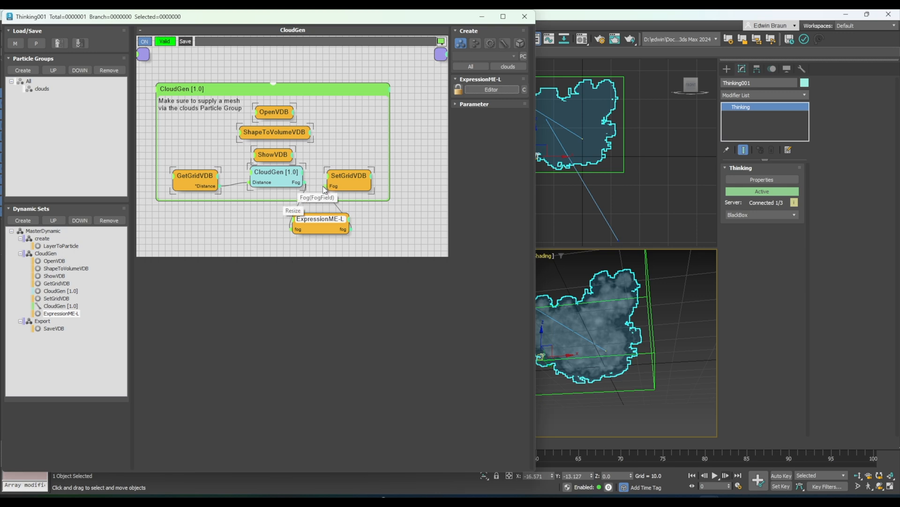
click(276, 173)
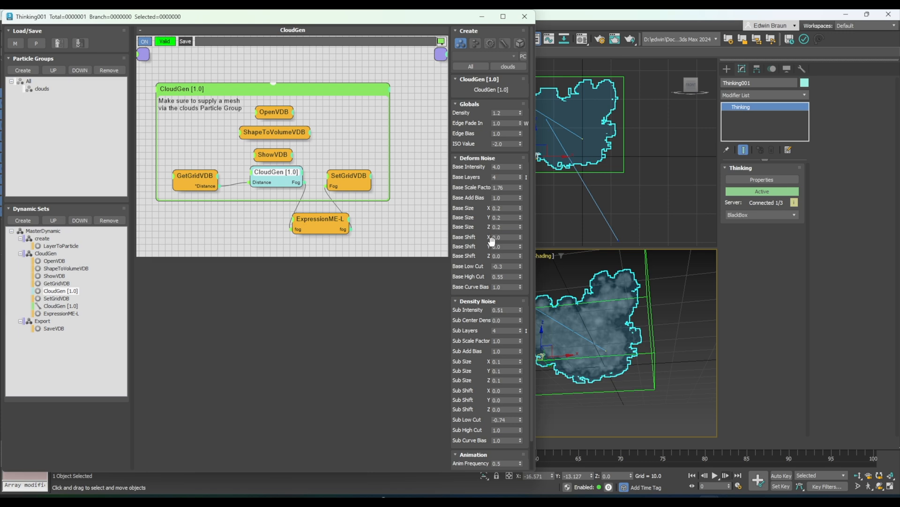
Shift the CloudGen [1.0] node slightly toward GetGridVDB, and consult the CloudGen page of the thinkingParticles online documentation before closing it.
drag(271, 173, 268, 176)
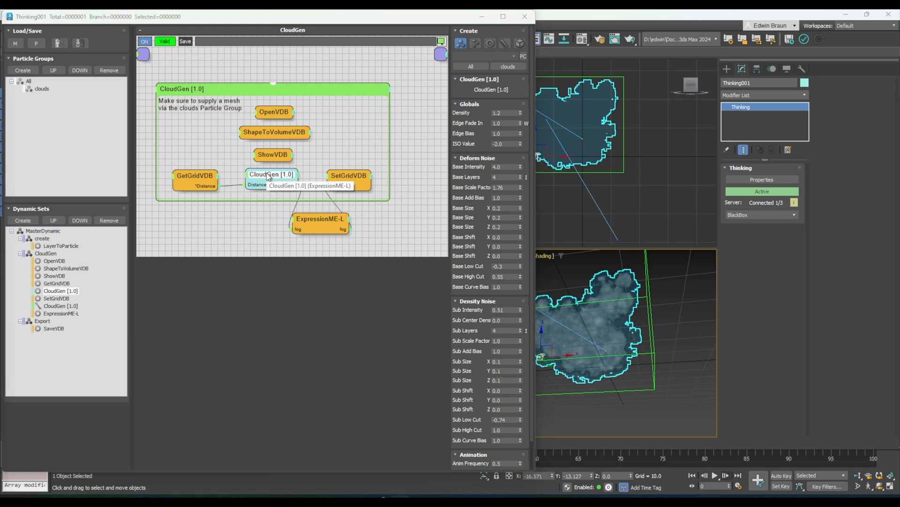
drag(1, 37, 318, 36)
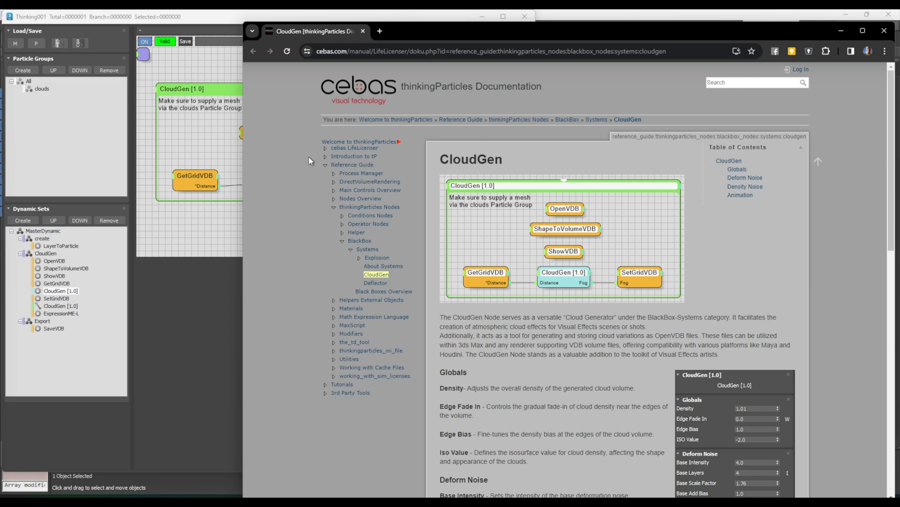
click(886, 34)
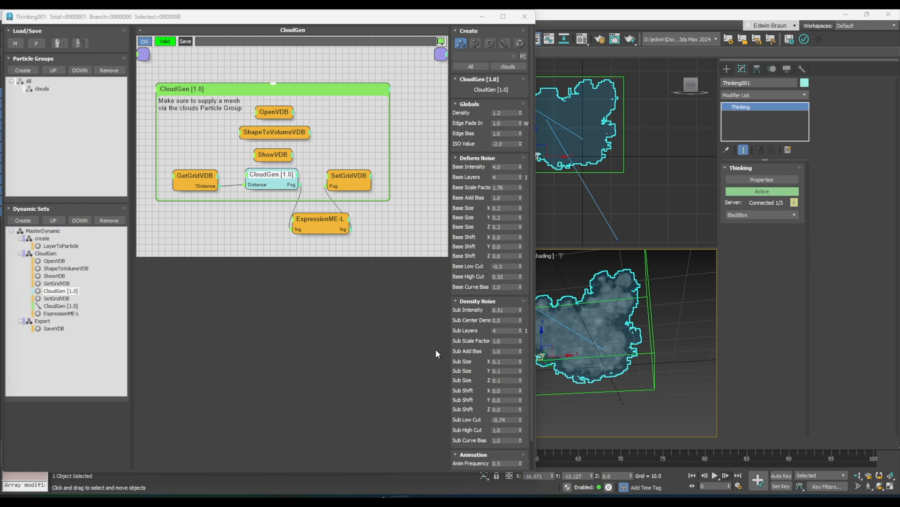
Reposition the Thinking001 editor window so that the Scene Explorer is uncovered and all CloudGen parameters stay in view.
drag(403, 19, 317, 25)
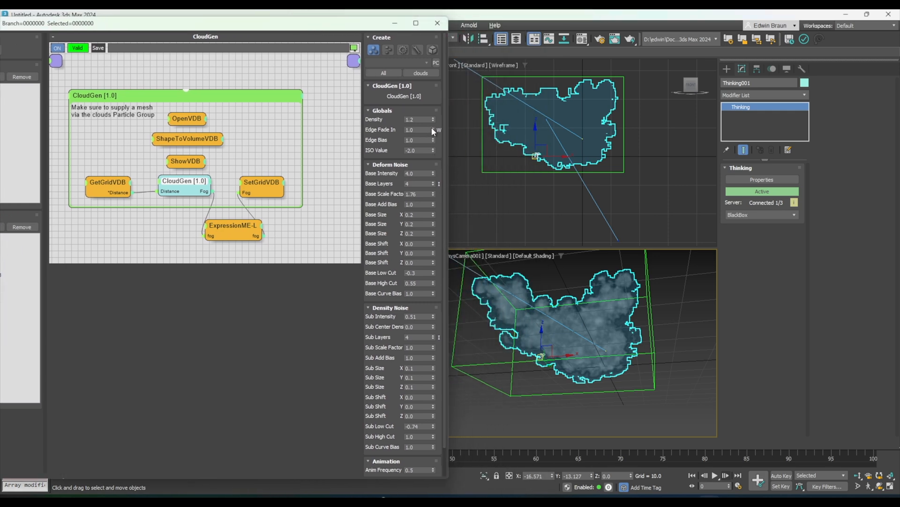
mouse_move(433, 128)
mouse_down()
mouse_move(442, 133)
mouse_move(446, 110)
mouse_move(442, 17)
mouse_move(436, 493)
mouse_move(453, 234)
mouse_move(450, 365)
mouse_move(426, 353)
mouse_up()
drag(154, 20, 456, 21)
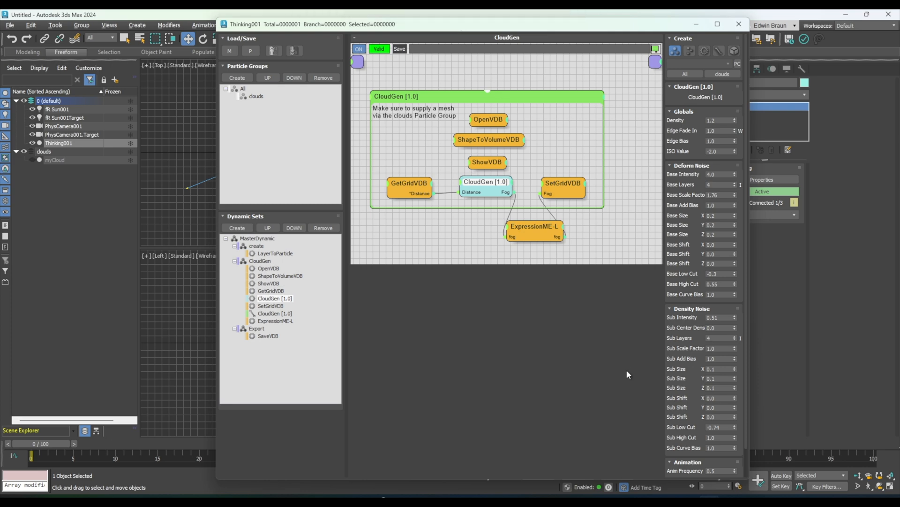
right_click(415, 222)
mouse_move(435, 283)
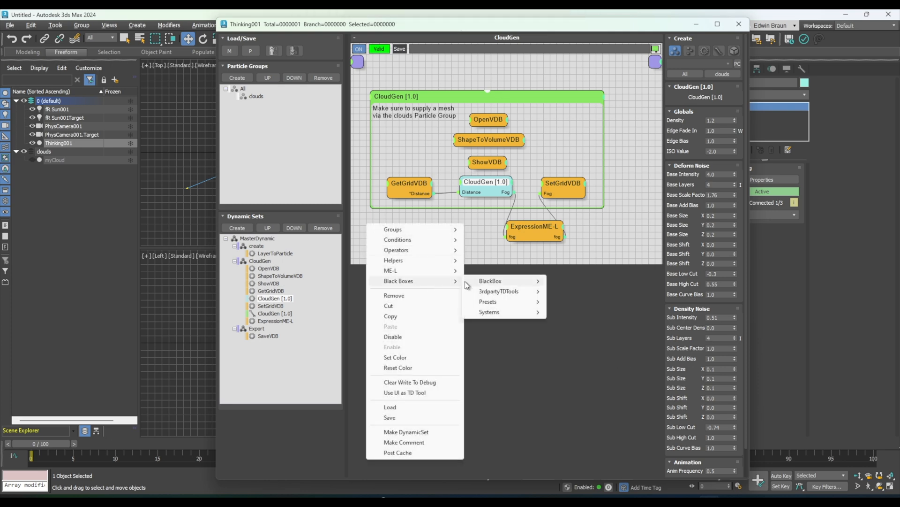
mouse_move(520, 313)
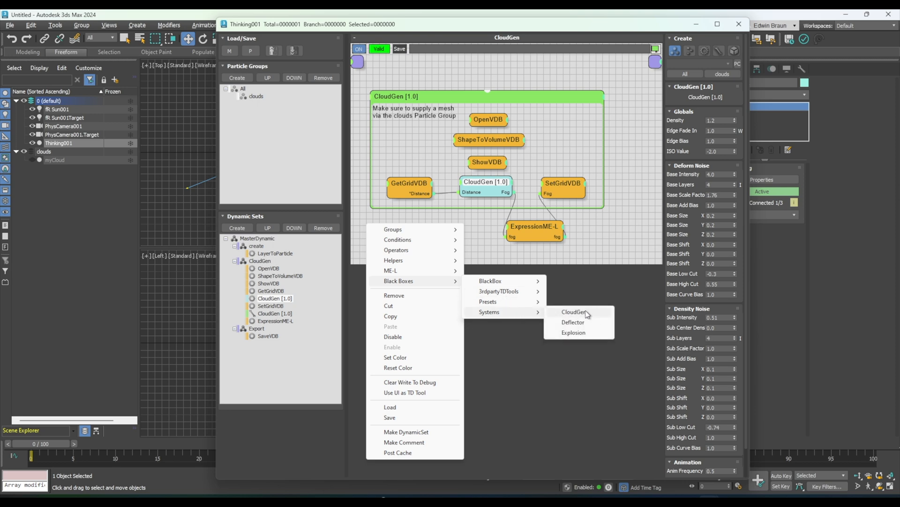
click(623, 212)
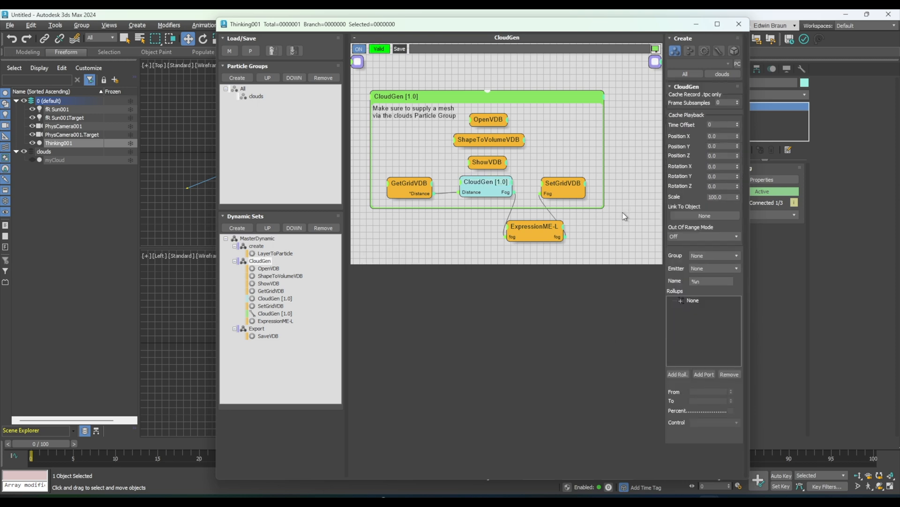